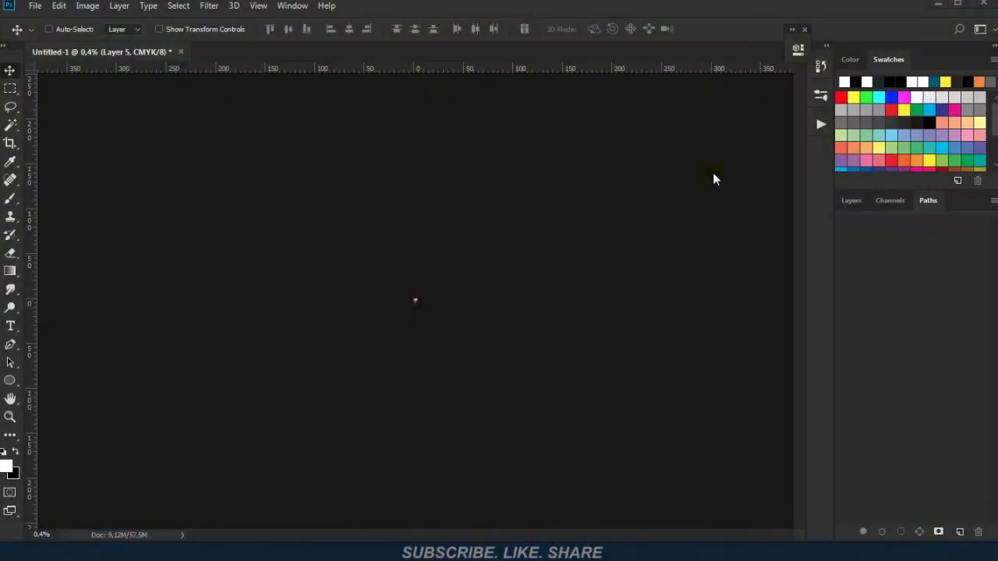
- Create a new 4.25 × 6.25 in document at 300 ppi in CMYK colour
left_click(35, 5)
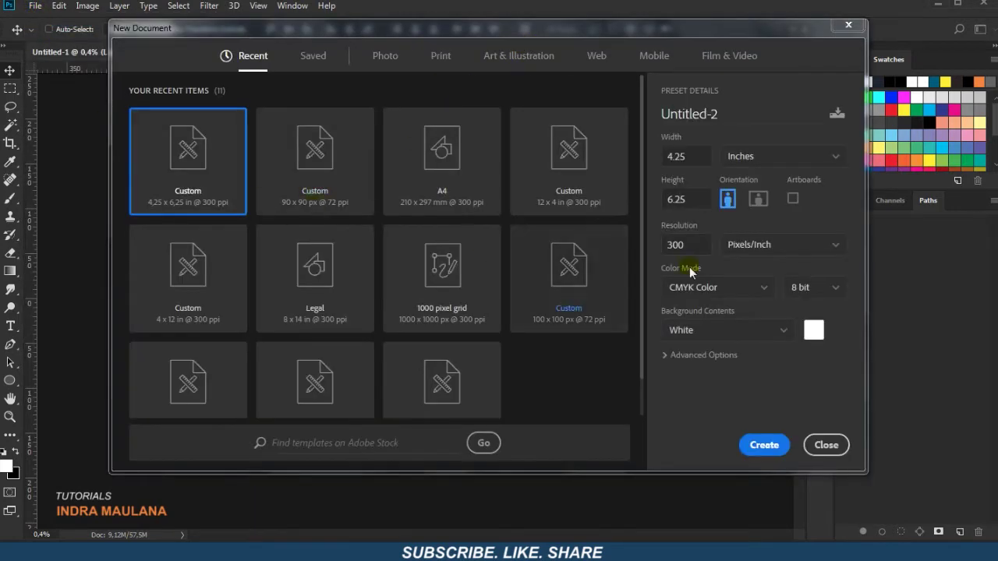
double_click(688, 156)
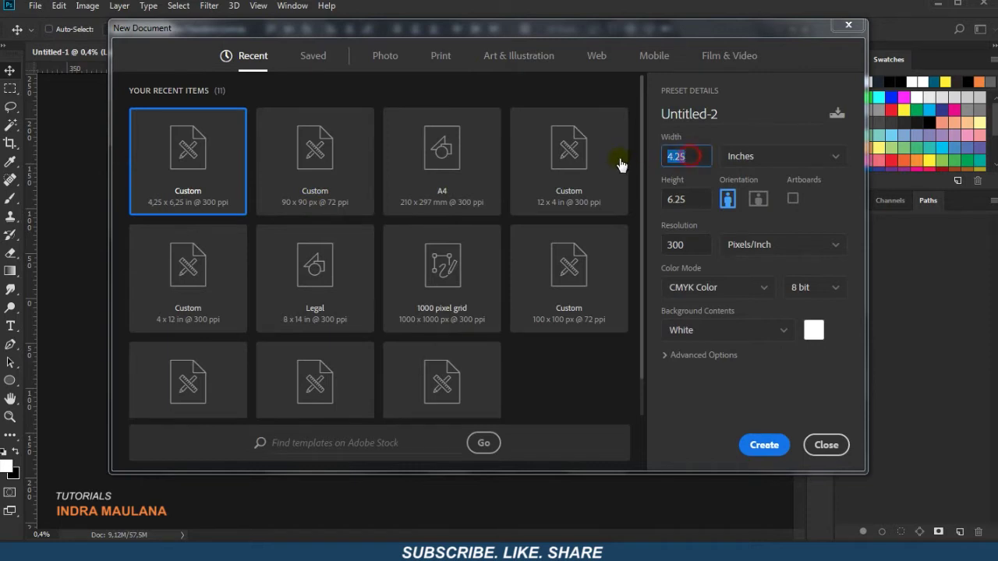
double_click(699, 198)
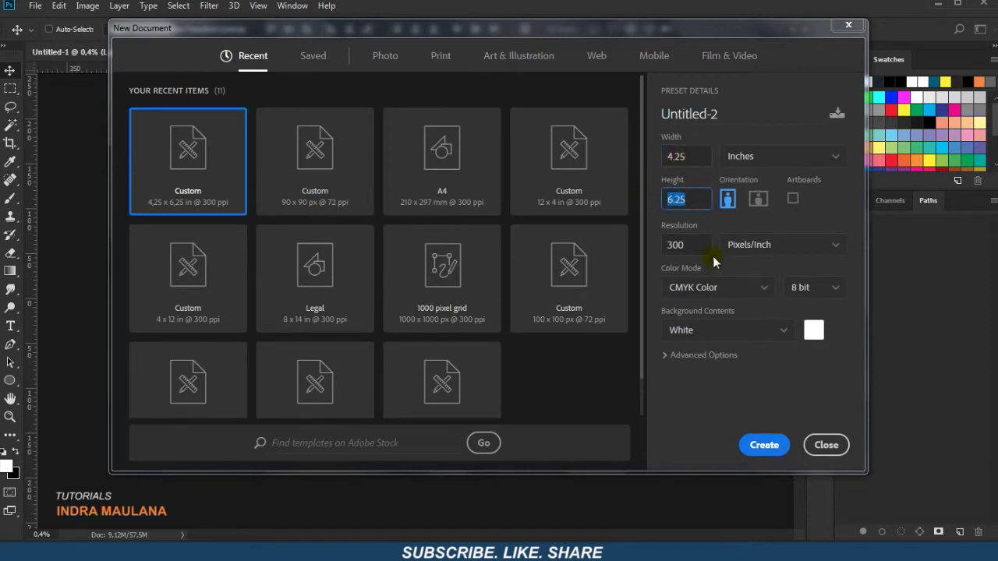
left_click(750, 245)
left_click(755, 269)
double_click(678, 244)
left_click(725, 401)
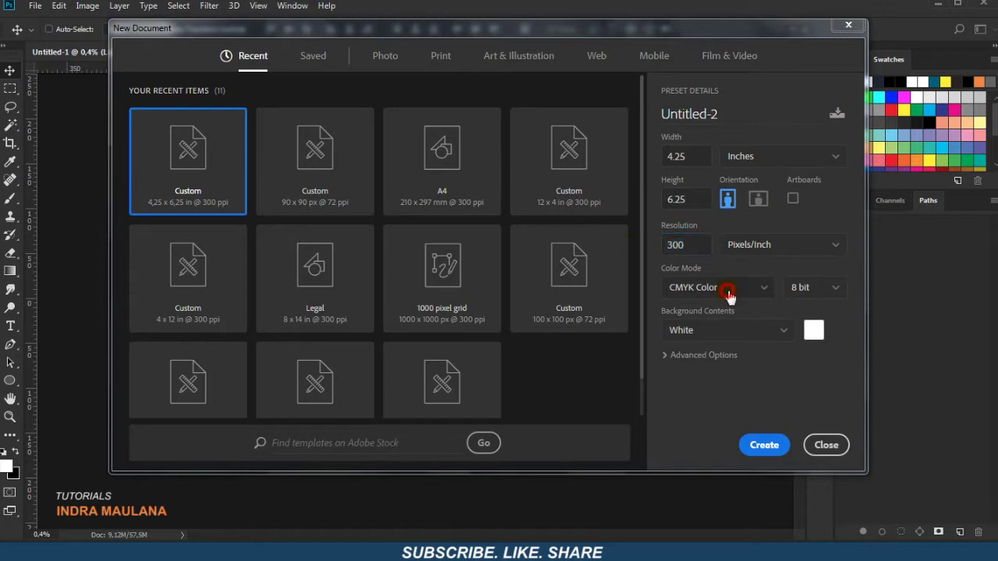
left_click(725, 289)
left_click(698, 384)
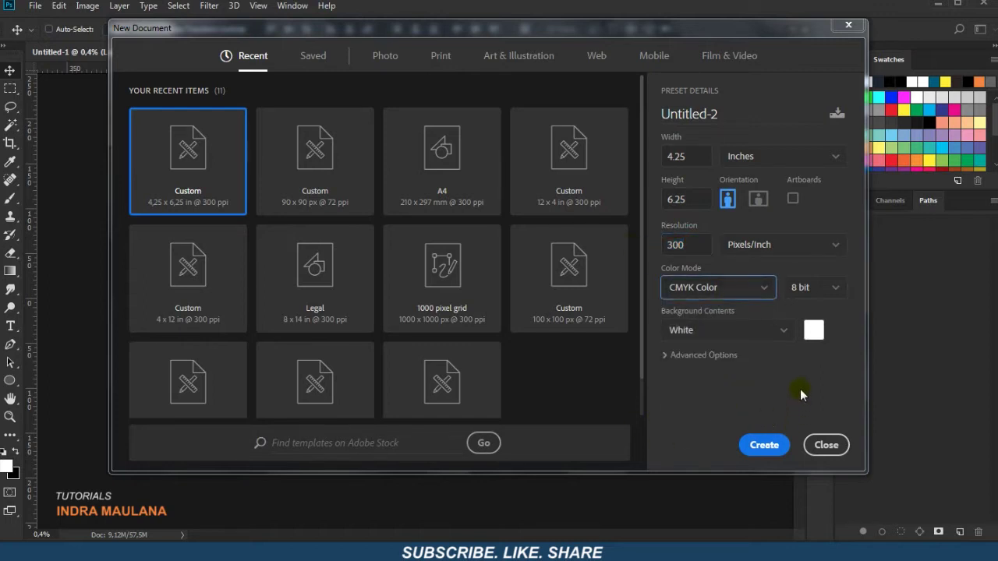
left_click(770, 448)
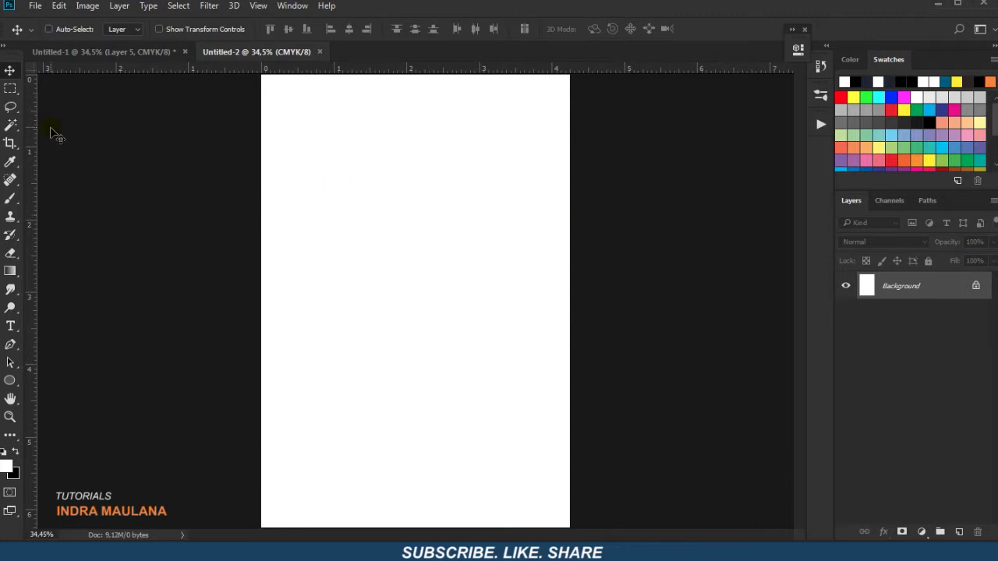
- Add vertical guides about 0.74 in from each side edge plus a centre guide at 50%
left_click_drag(32, 131, 315, 121)
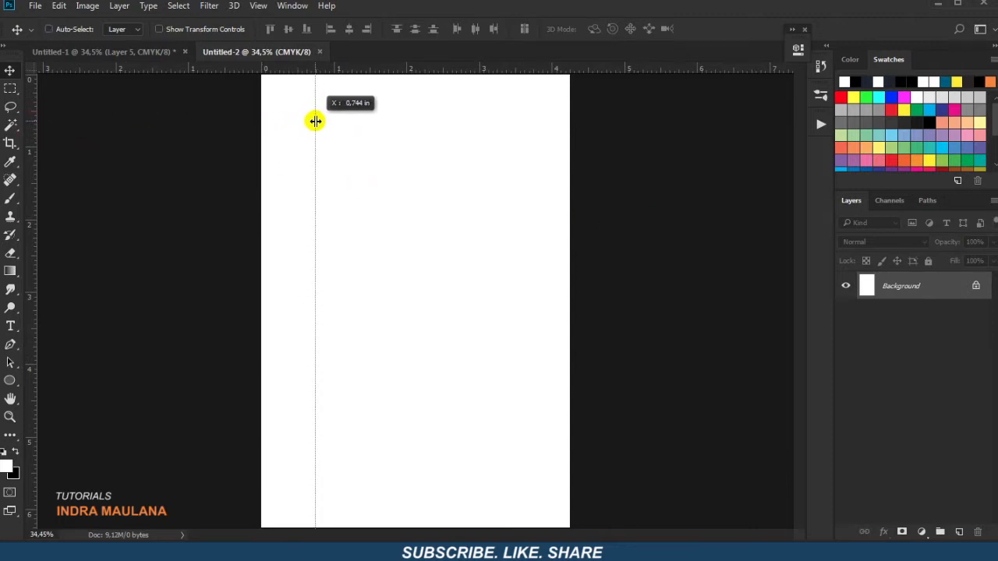
left_click_drag(36, 191, 516, 147)
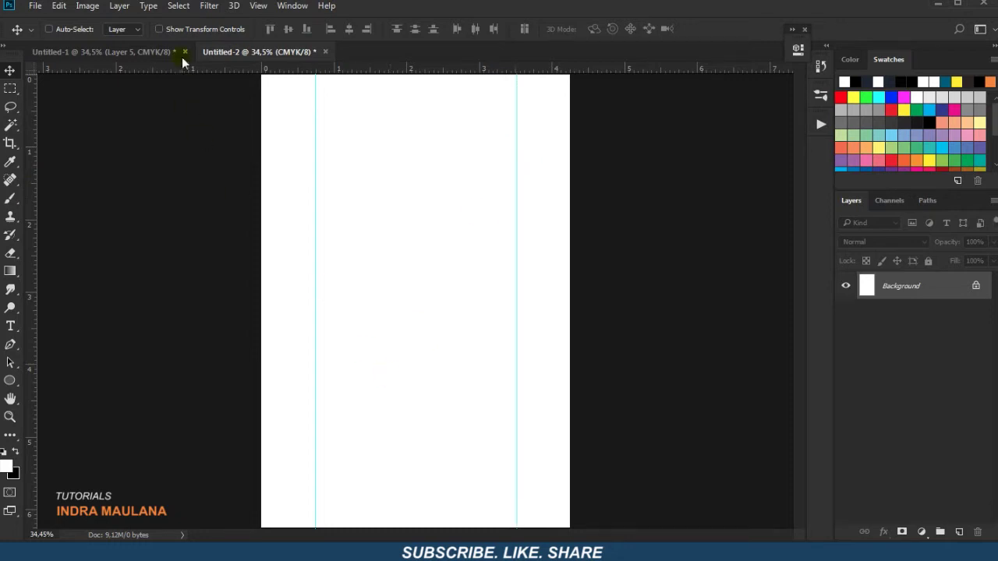
left_click(258, 6)
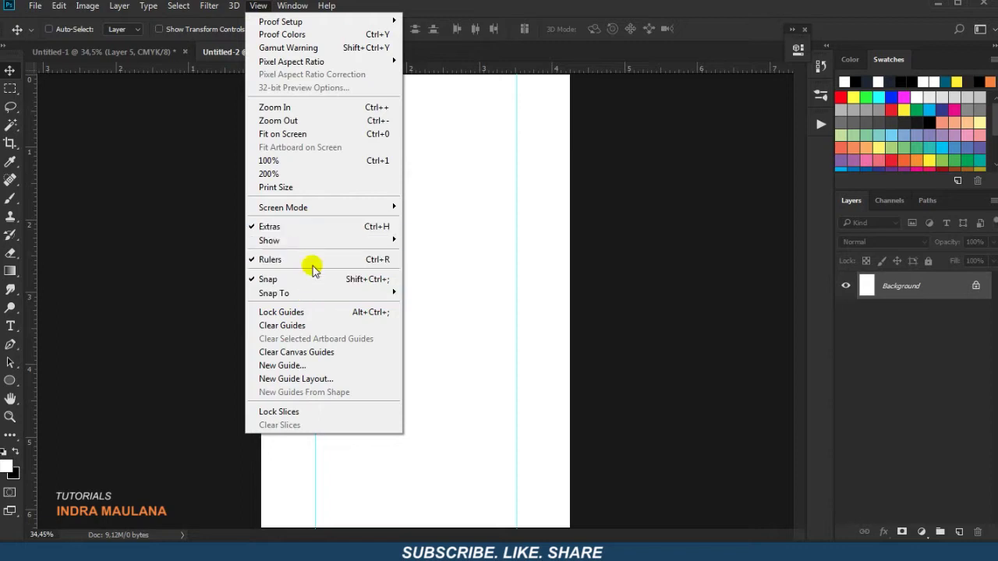
left_click(321, 367)
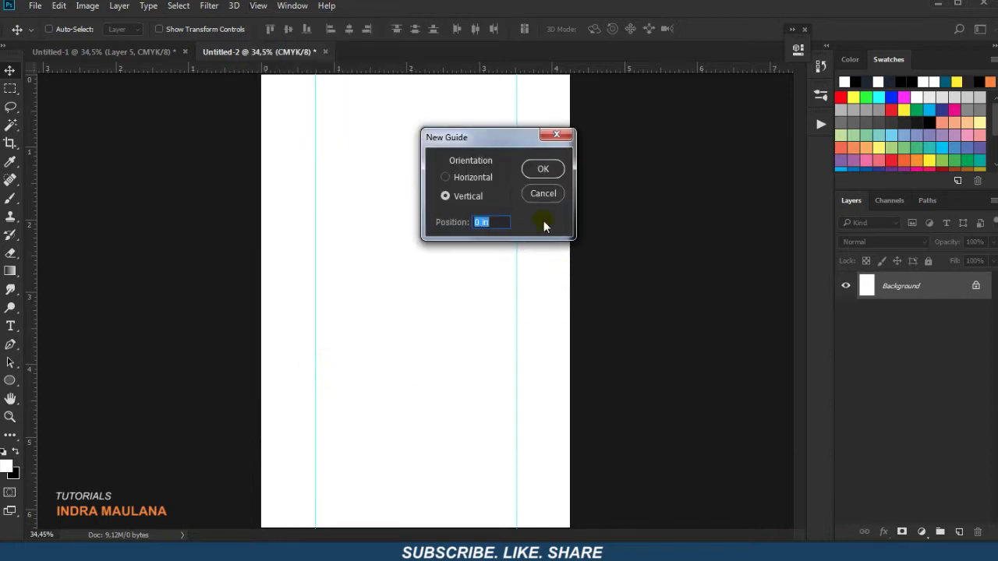
type("50")
type("%")
key("Return")
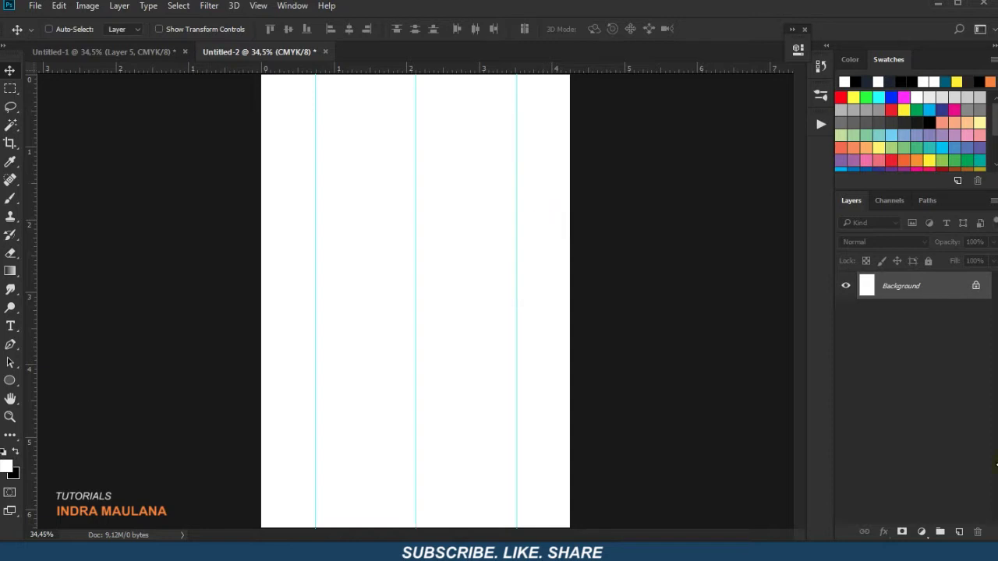
left_click(922, 532)
- Add a Solid Color fill layer in dark navy #151f2d over the page
left_click(906, 223)
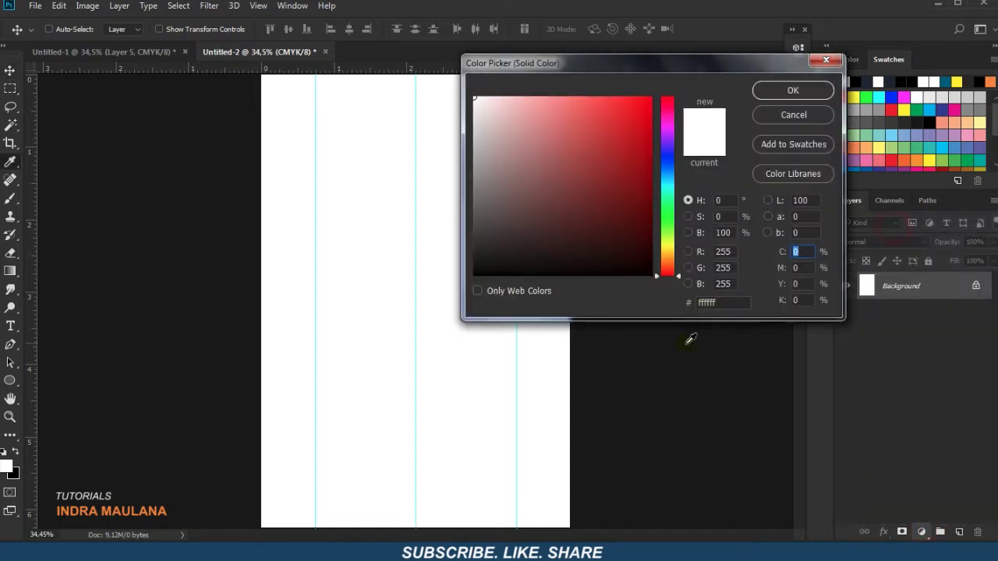
double_click(731, 305)
type("151f2d")
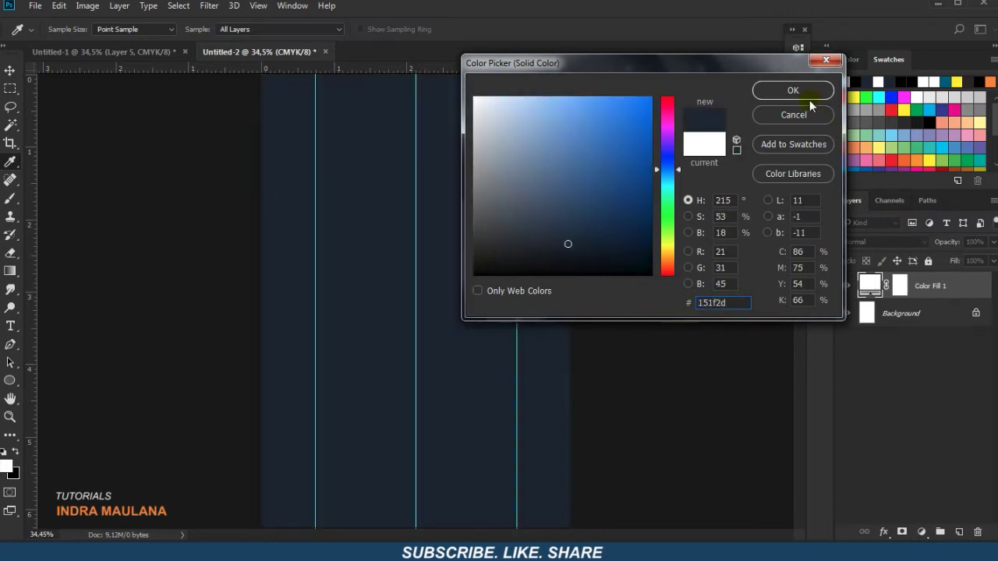
left_click(794, 92)
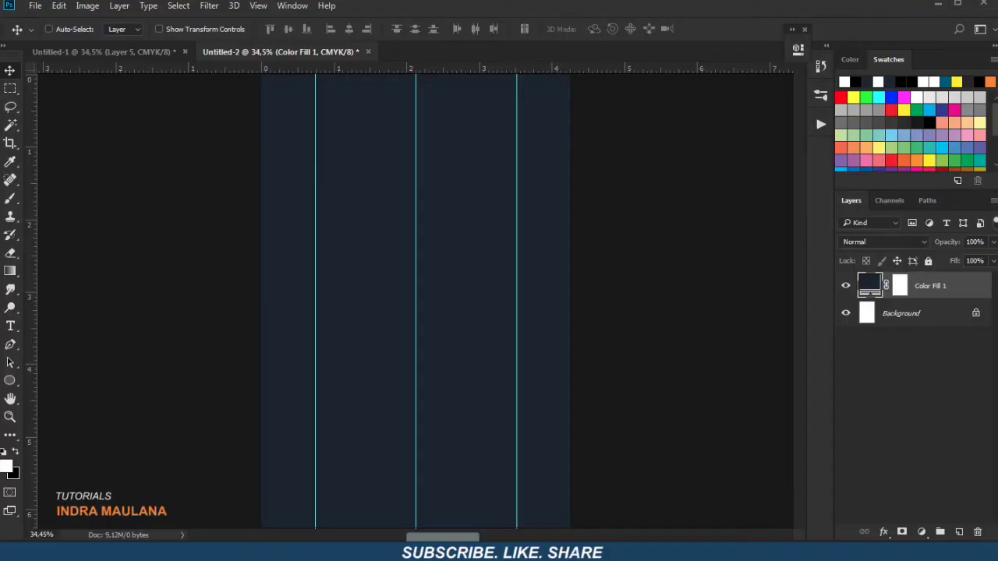
- Place the city skyline photo and scale it to span the page width across the upper half
left_click_drag(445, 262, 450, 257)
left_click_drag(479, 212, 460, 205)
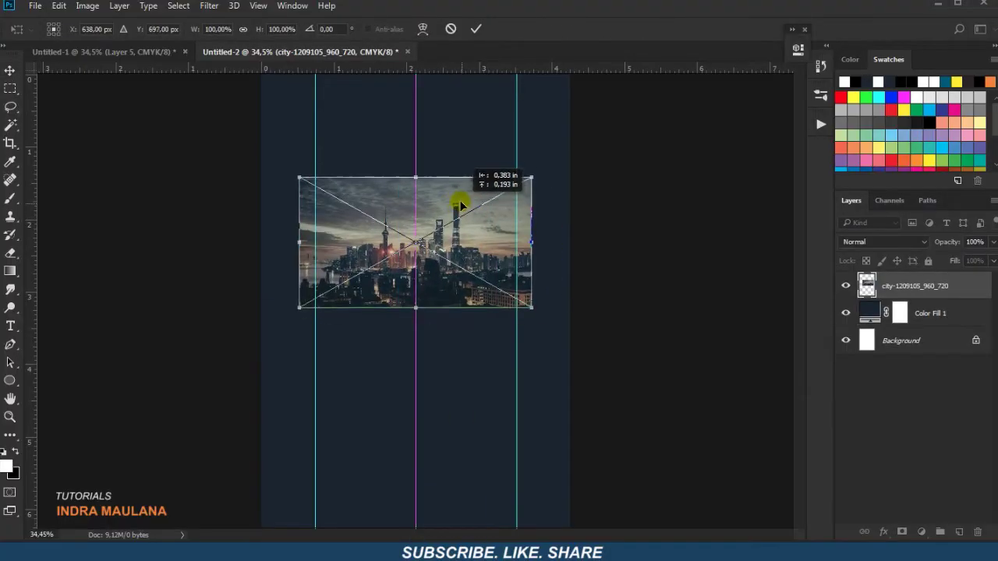
left_click_drag(532, 307, 579, 346)
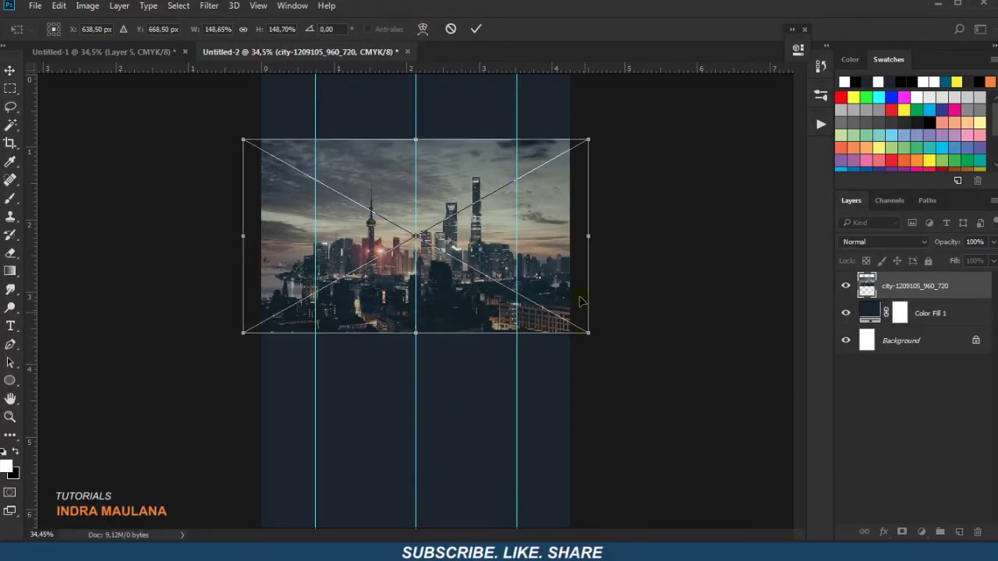
left_click_drag(509, 229, 505, 156)
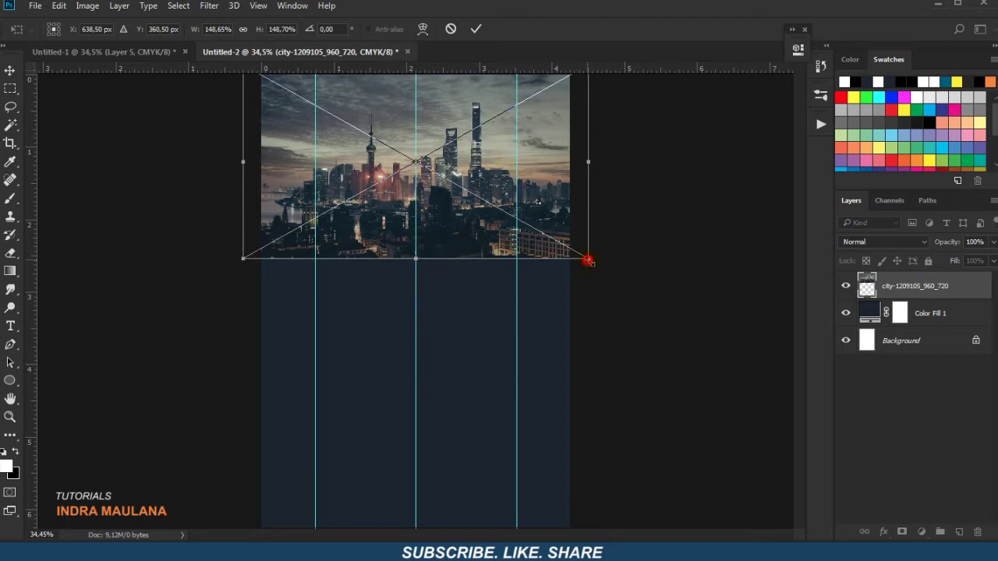
left_click_drag(587, 258, 652, 288)
left_click_drag(505, 198, 505, 248)
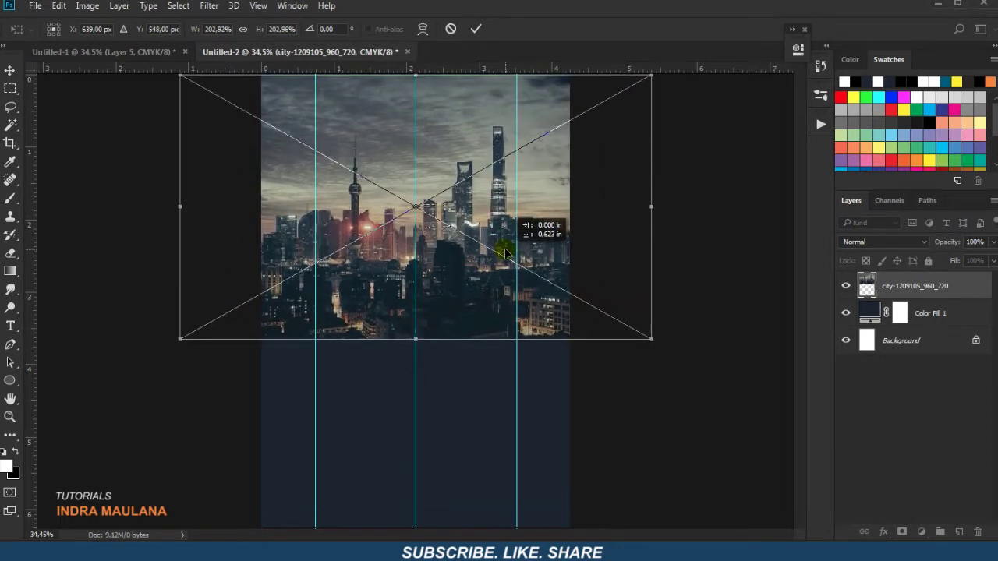
left_click(484, 29)
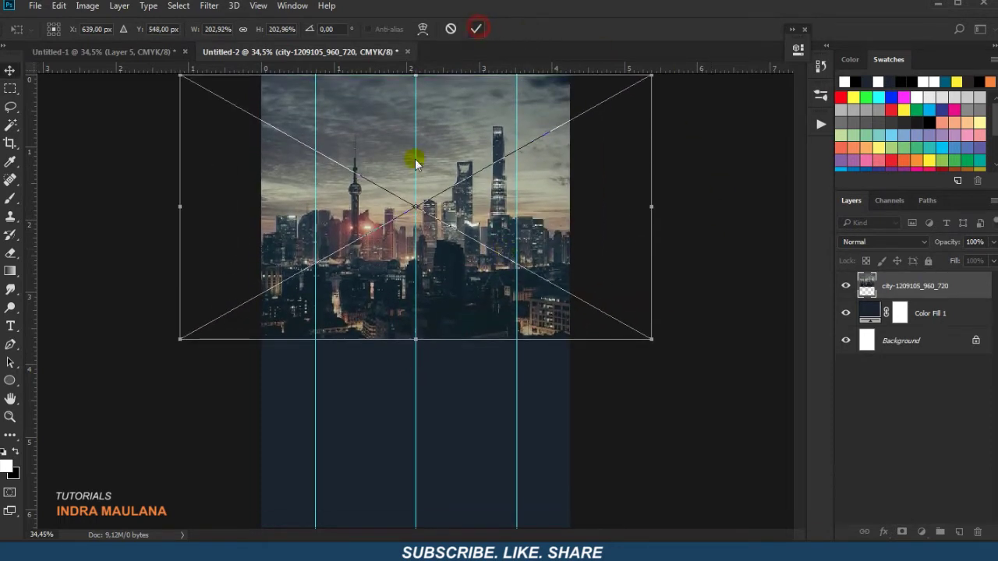
key("ctrl+t")
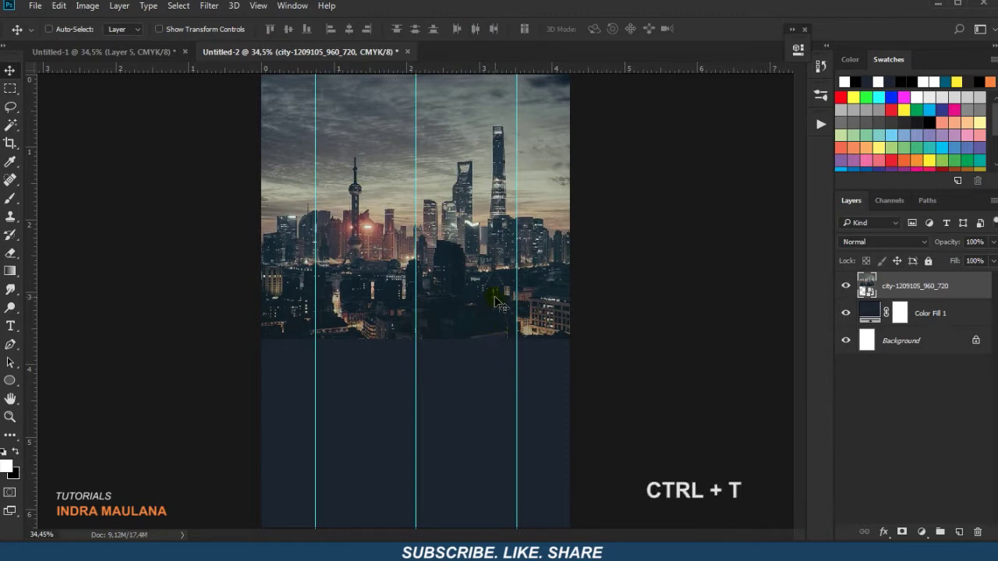
left_click_drag(651, 343, 657, 348)
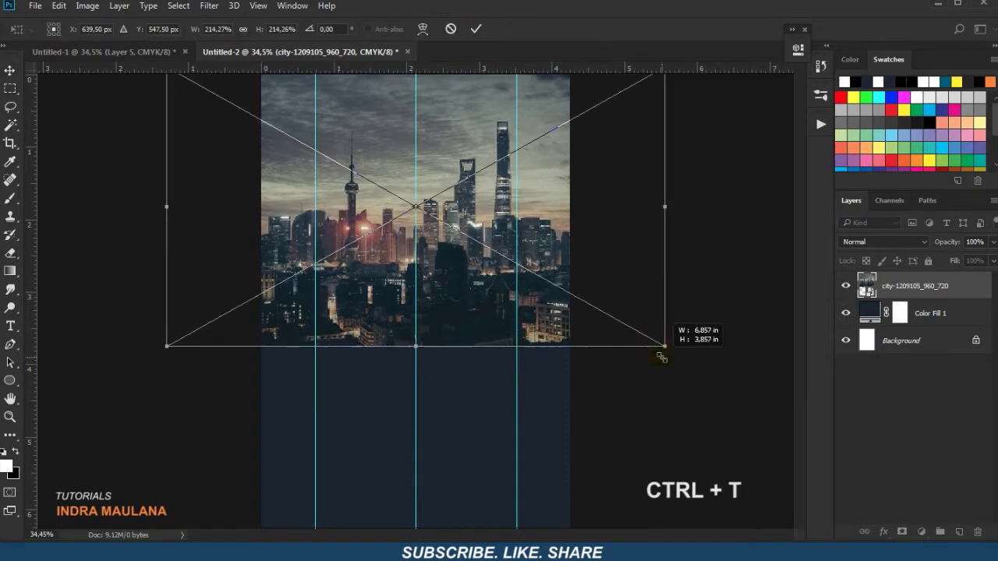
key("Return")
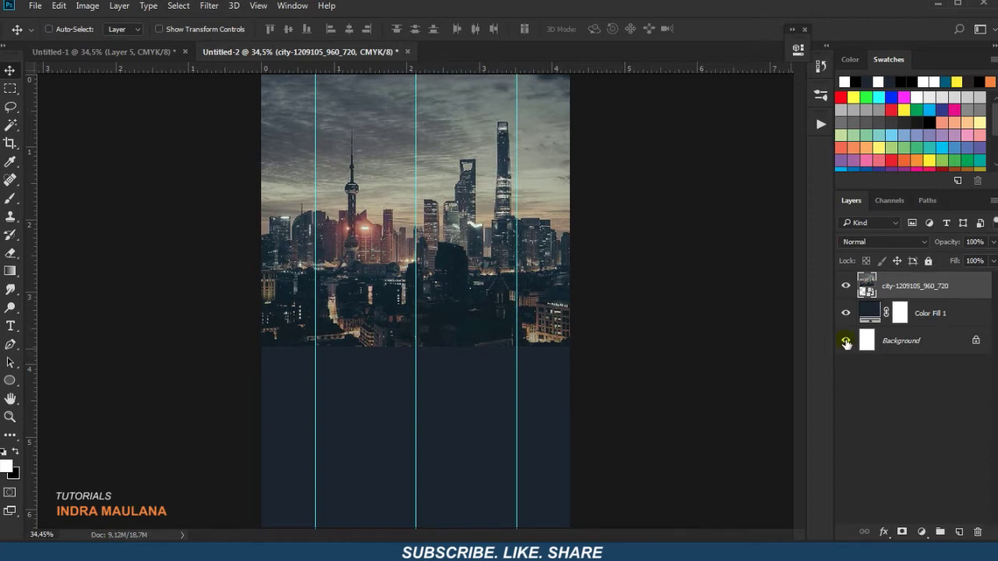
- Mask the city photo with a black-to-white gradient so its bottom fades into the navy
left_click(902, 530)
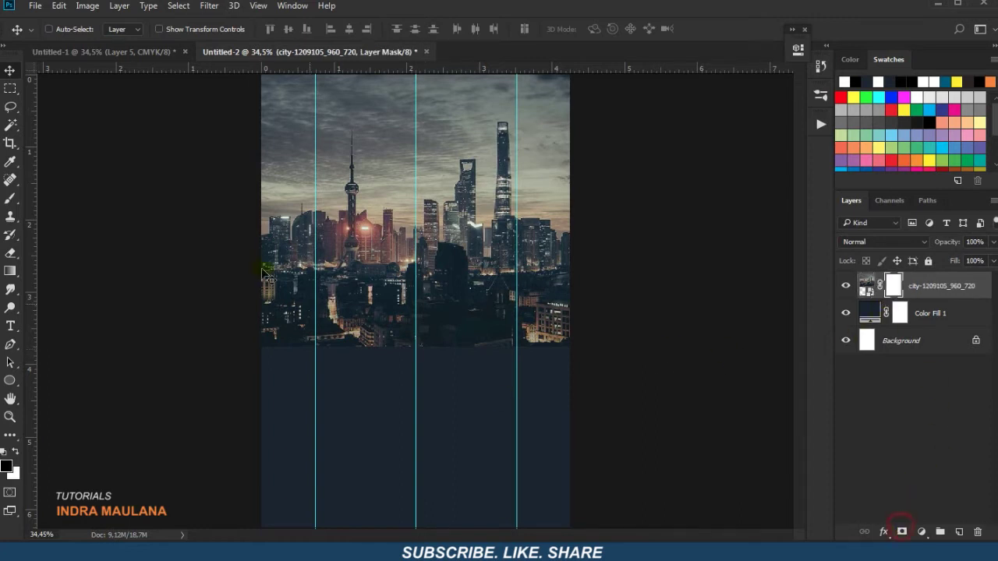
left_click(10, 271)
key("x")
left_click_drag(417, 383, 425, 282)
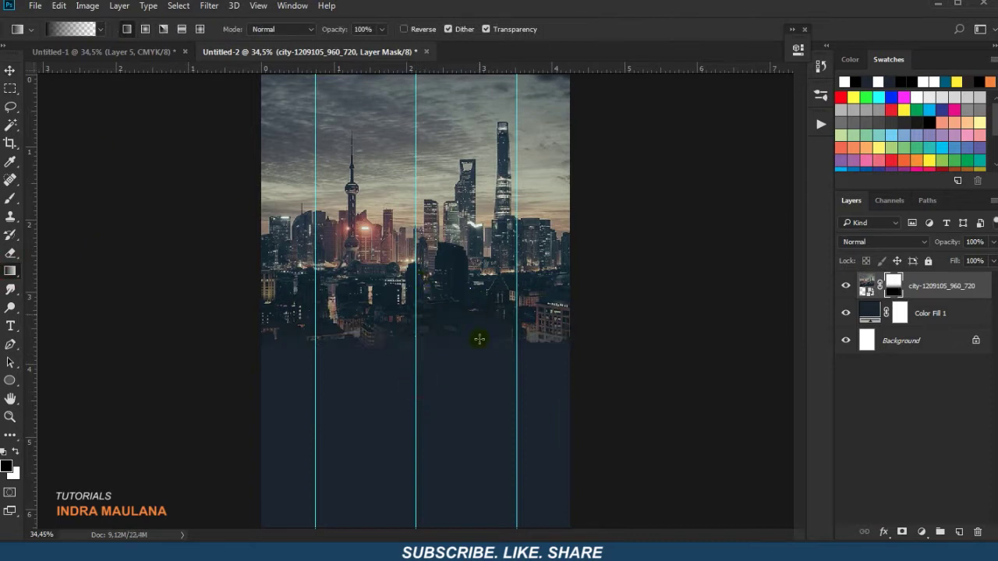
mouse_move(445, 390)
left_mouse_down()
mouse_move(465, 352)
mouse_move(444, 257)
left_mouse_up()
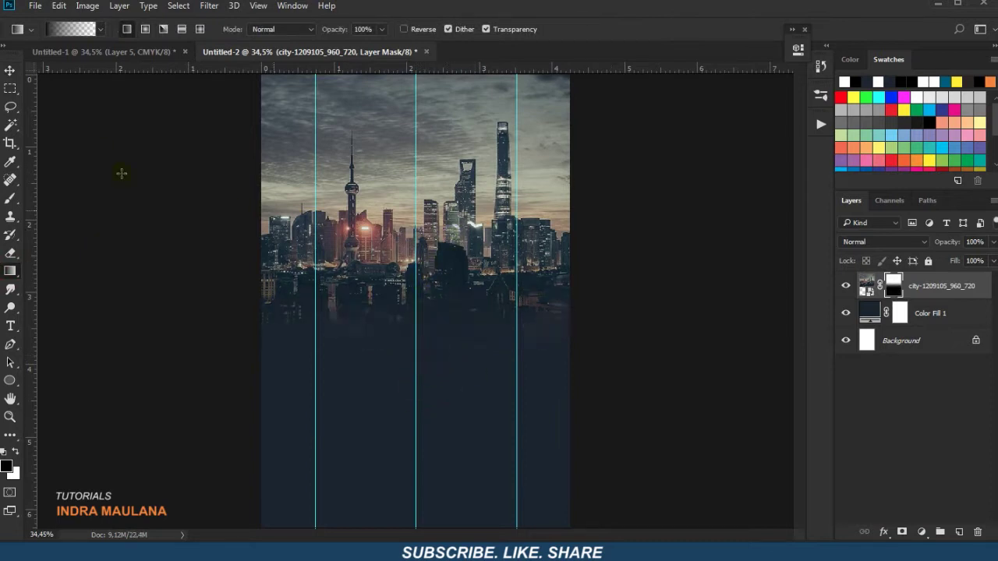
left_click(8, 71)
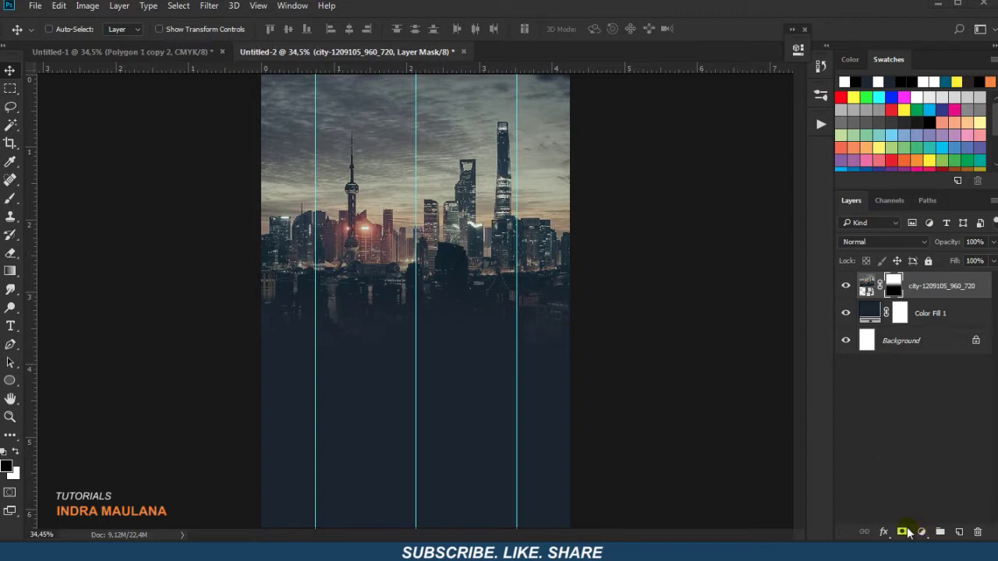
- Draw a six-sided polygon centred on the middle guide, with no stroke
right_click(13, 382)
left_click(59, 422)
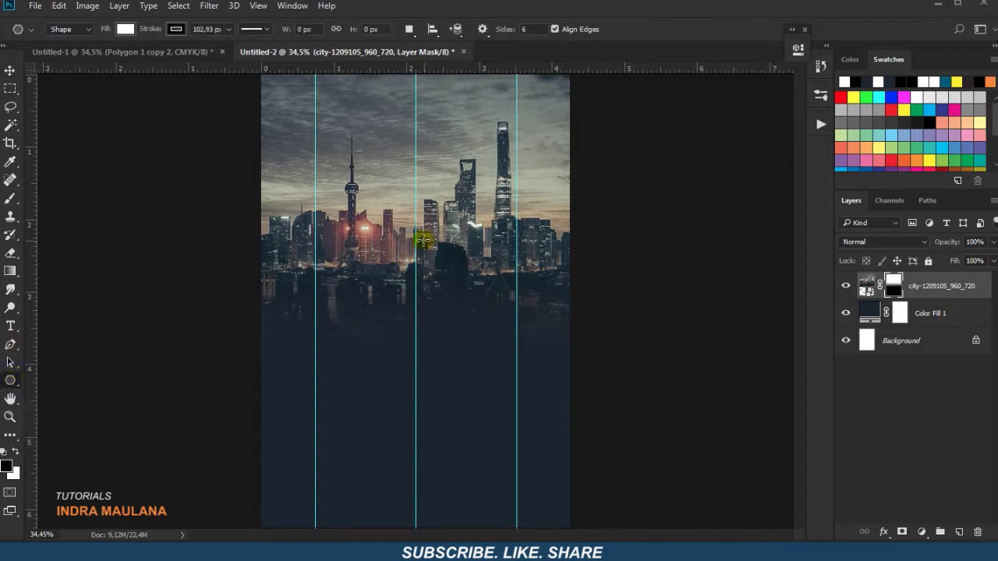
left_click_drag(415, 232, 509, 290)
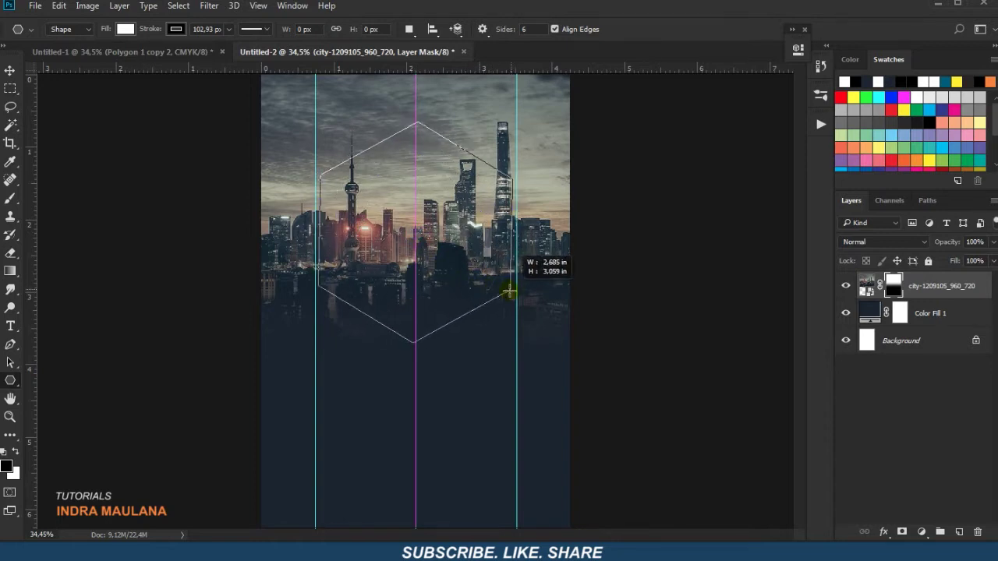
left_click_drag(509, 290, 513, 290)
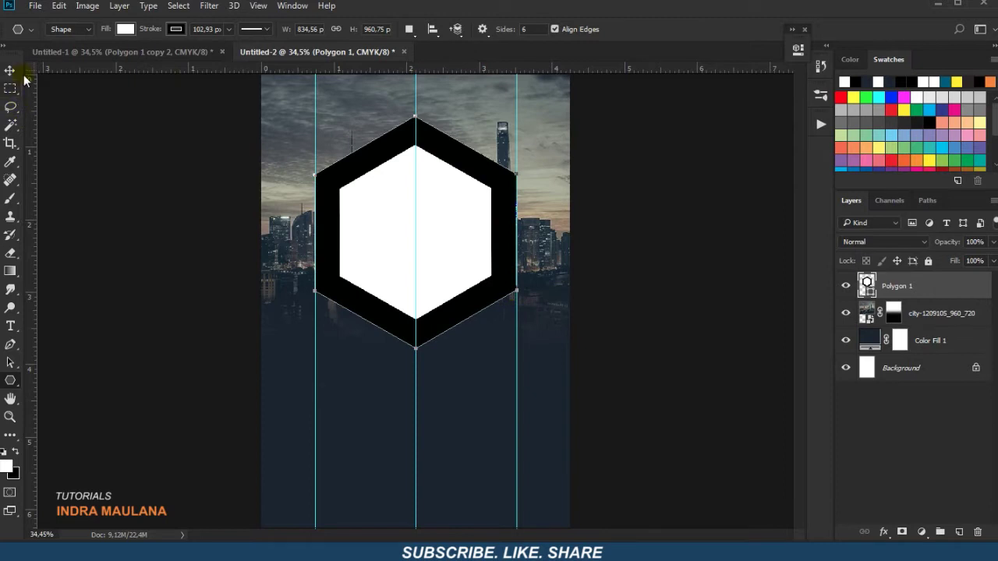
left_click(176, 28)
left_click(114, 61)
- Fill the hexagon with orange #f6862f
left_click(10, 70)
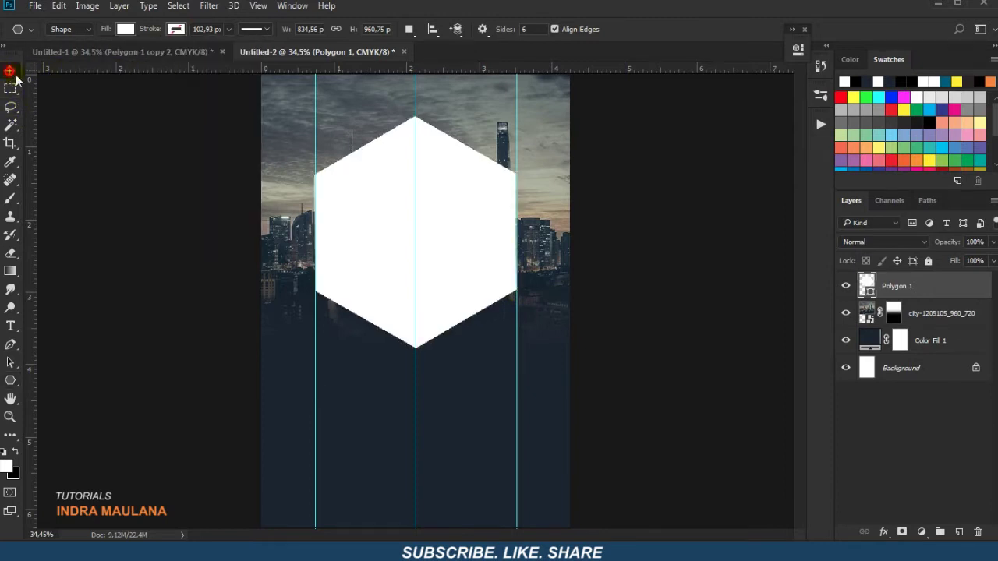
double_click(867, 285)
left_click(721, 302)
type("f6862f")
left_click(791, 92)
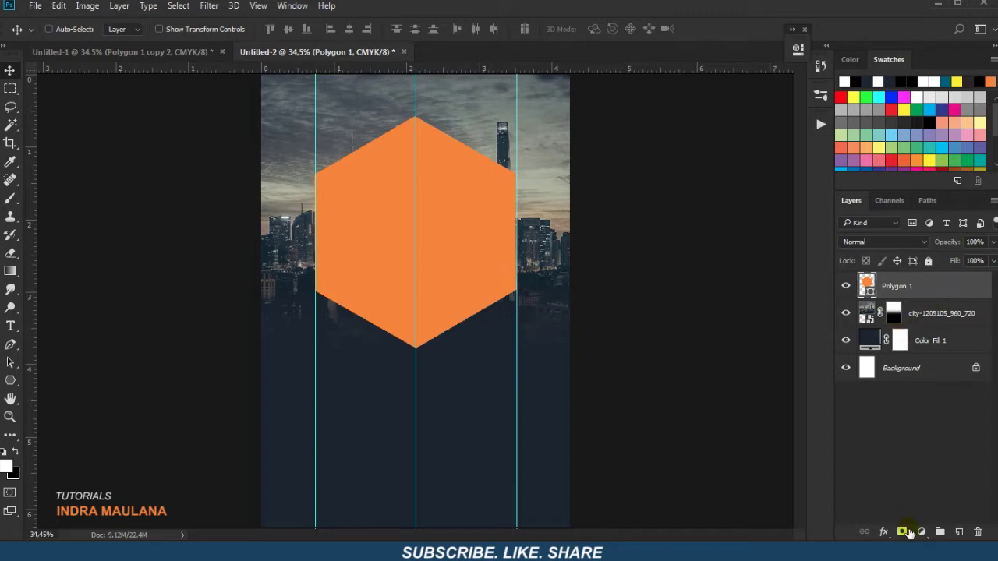
left_click(882, 533)
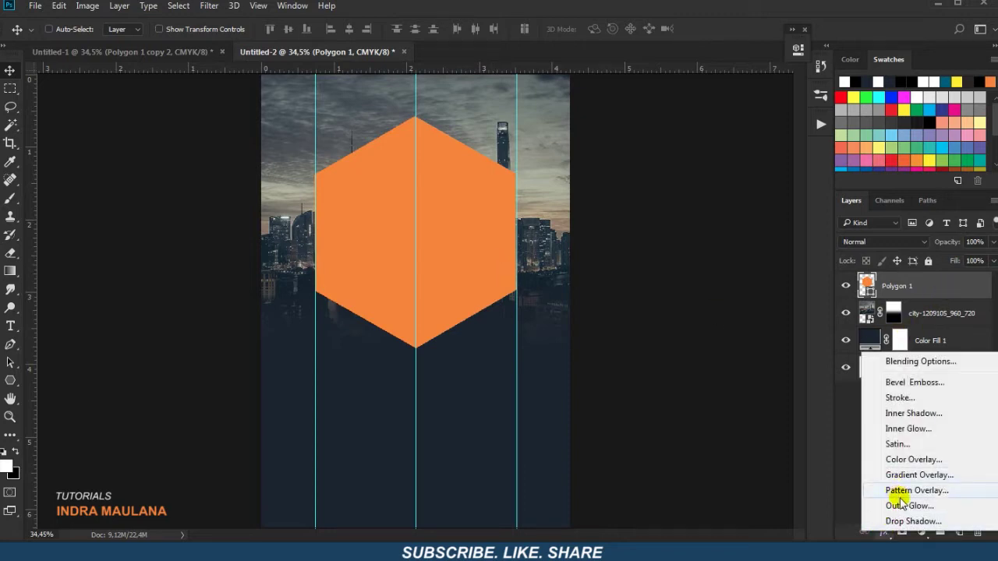
- Give Polygon 1 an Outer Glow, set it to Overlay blending, and duplicate the layer
left_click(904, 506)
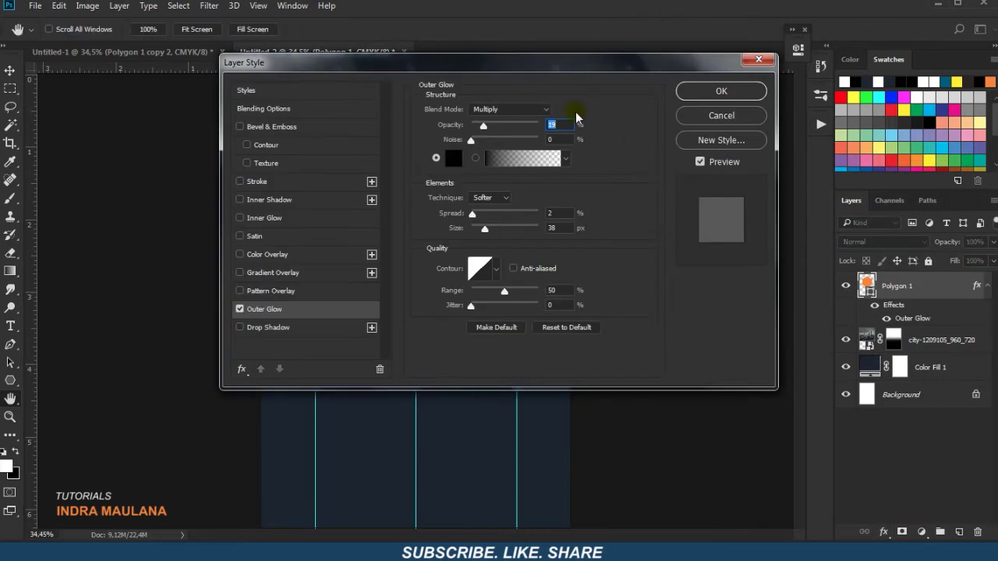
left_click_drag(524, 74, 862, 54)
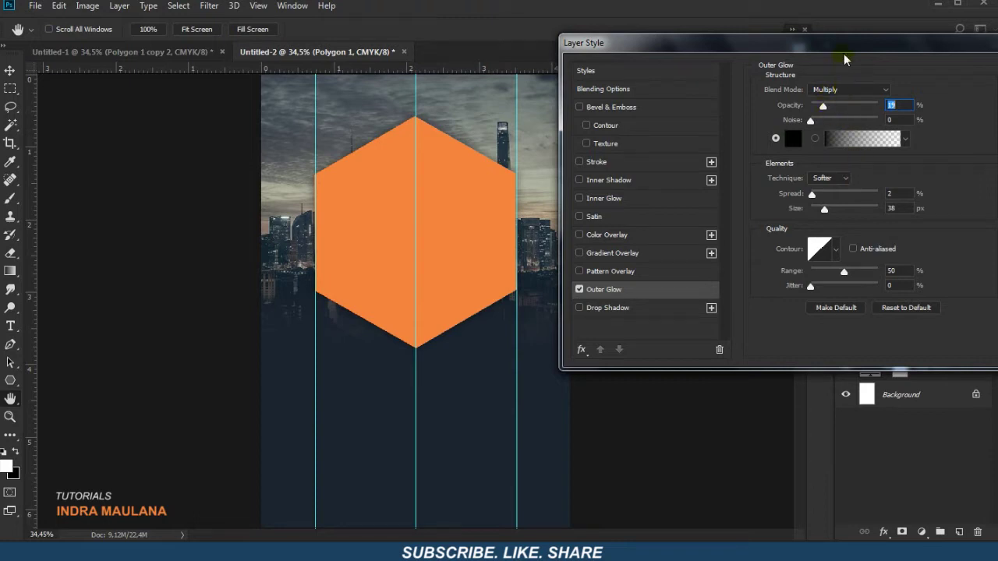
left_click_drag(847, 59, 797, 59)
left_click(984, 75)
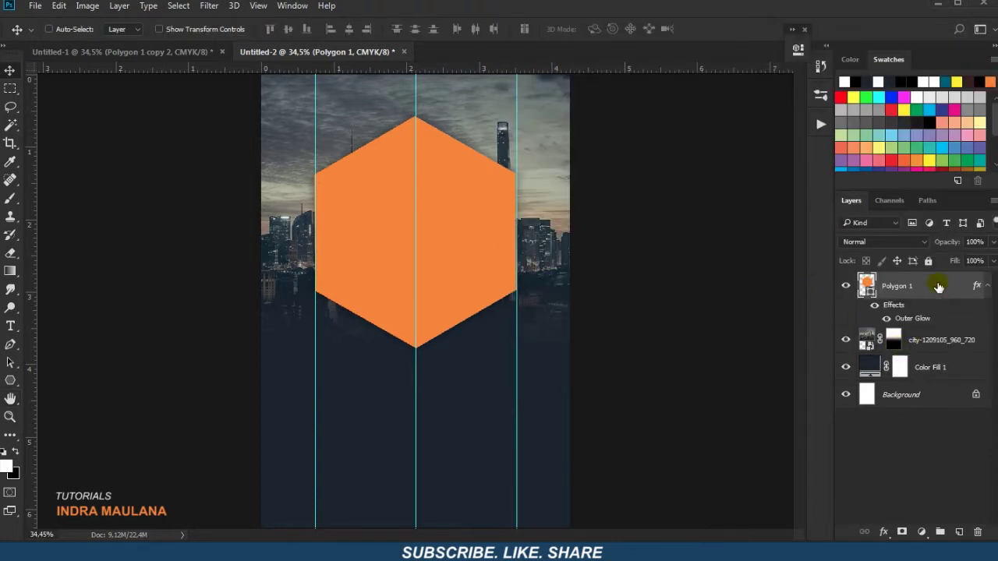
left_click(915, 242)
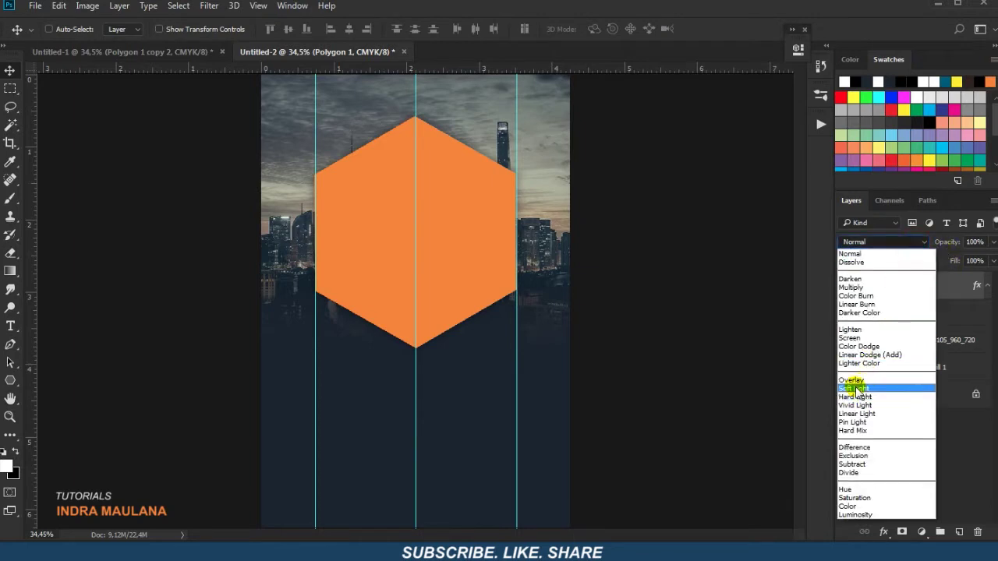
left_click(854, 380)
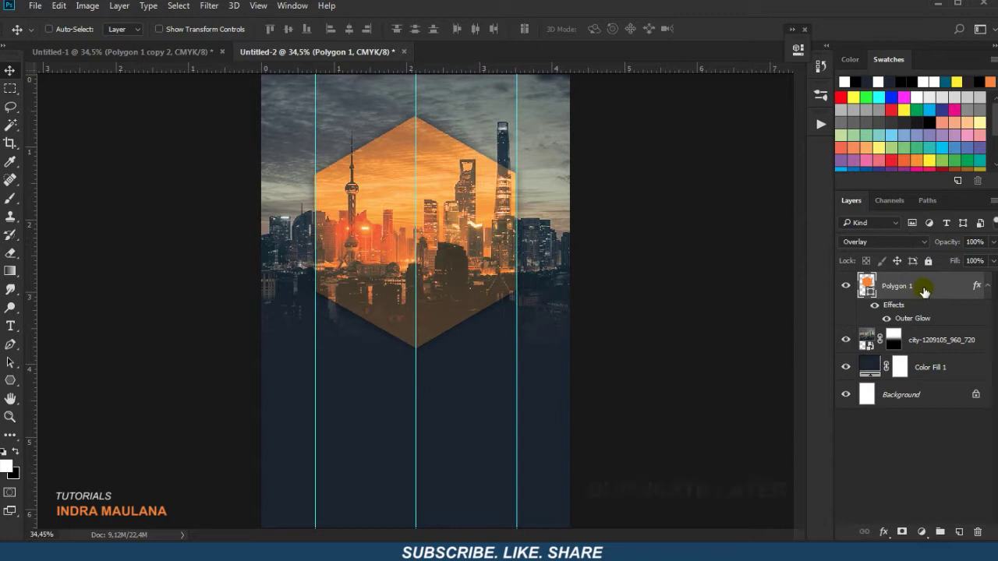
mouse_move(925, 290)
left_mouse_down()
mouse_move(948, 519)
mouse_move(959, 532)
left_mouse_up()
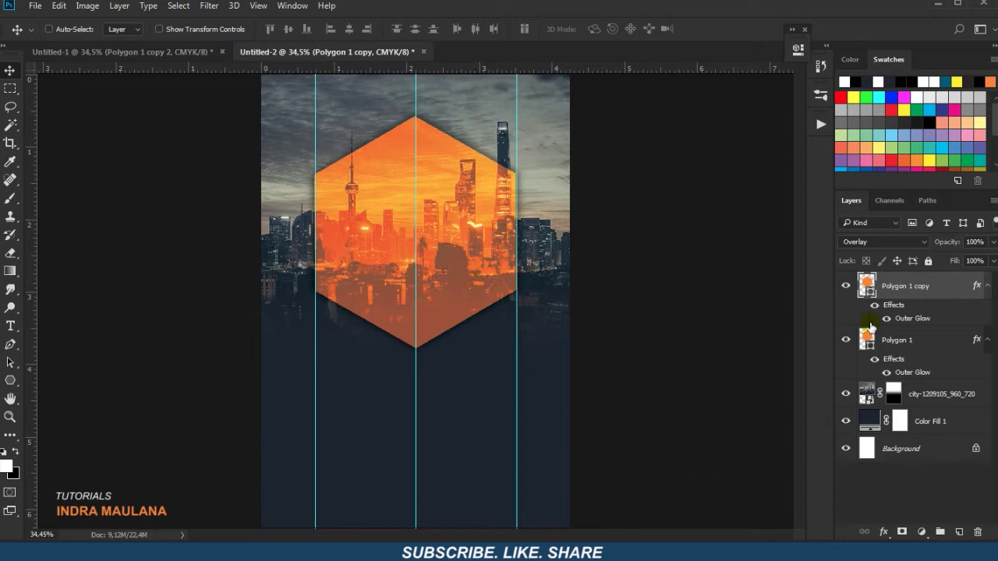
- Enlarge Polygon 1 to about 118% and duplicate it as a third hexagon layer
left_click(892, 335)
key("ctrl+t")
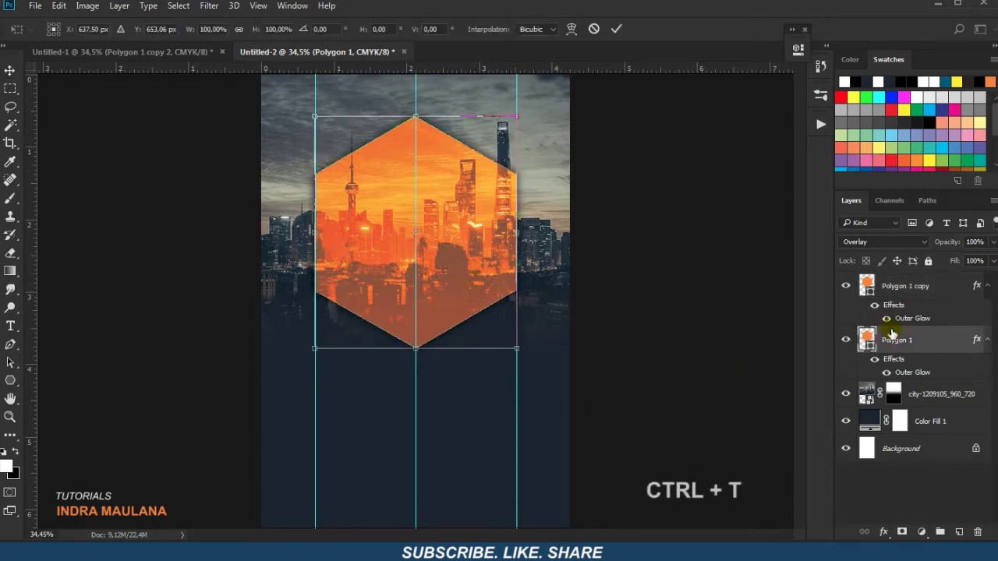
left_click_drag(520, 116, 543, 99)
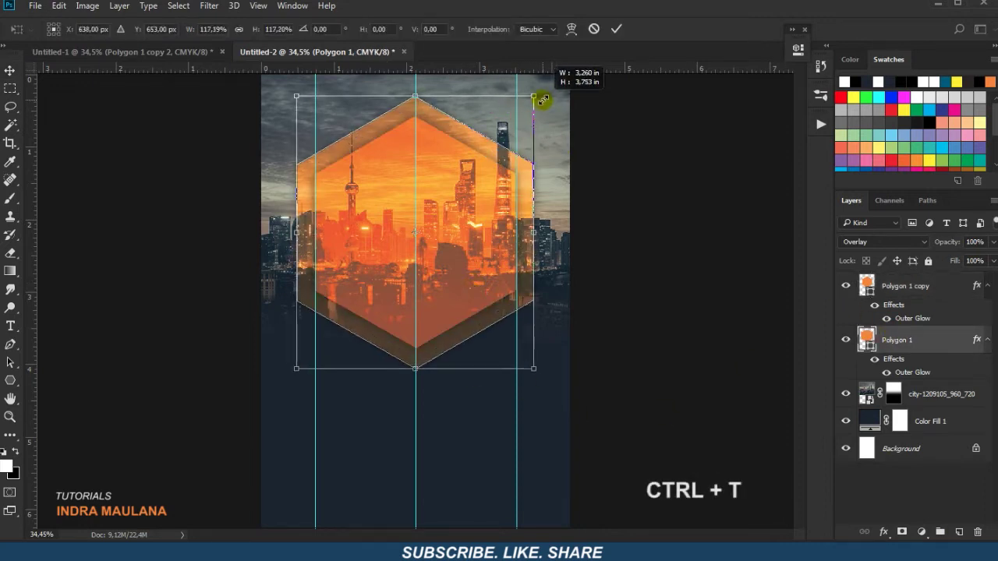
key("Return")
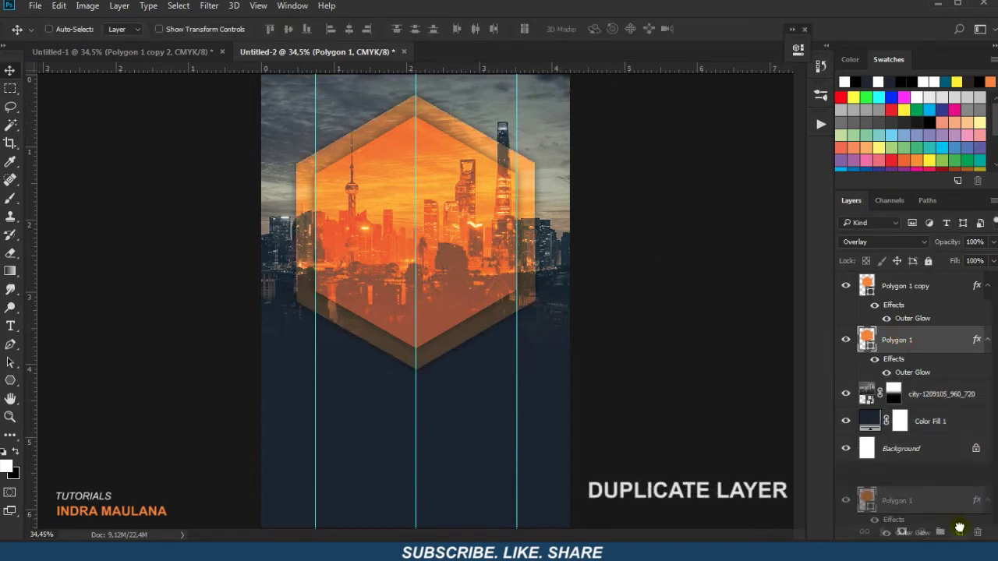
left_click_drag(898, 337, 959, 532)
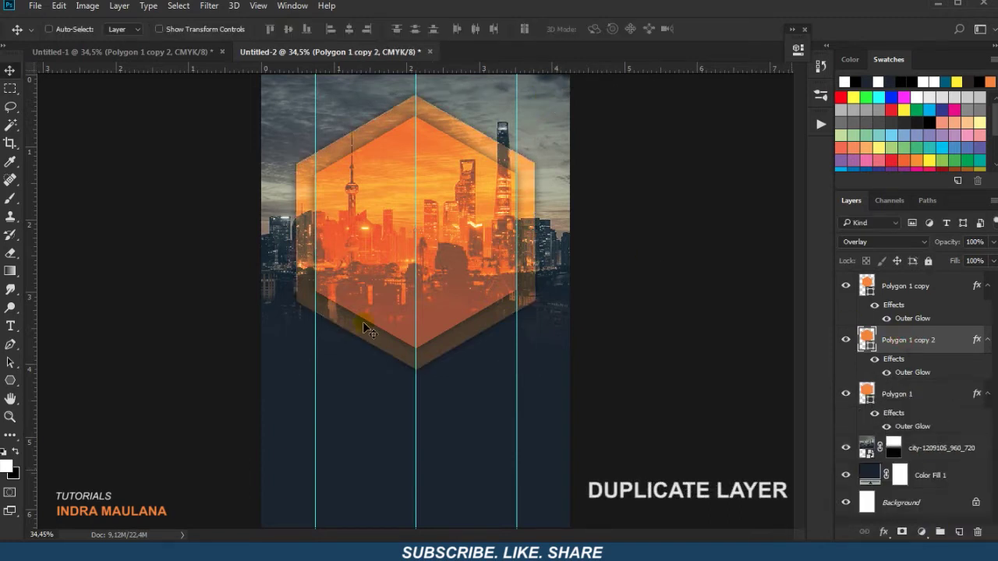
- Enlarge Polygon 1 again to about 121% and select all three hexagon layers
left_click(927, 391)
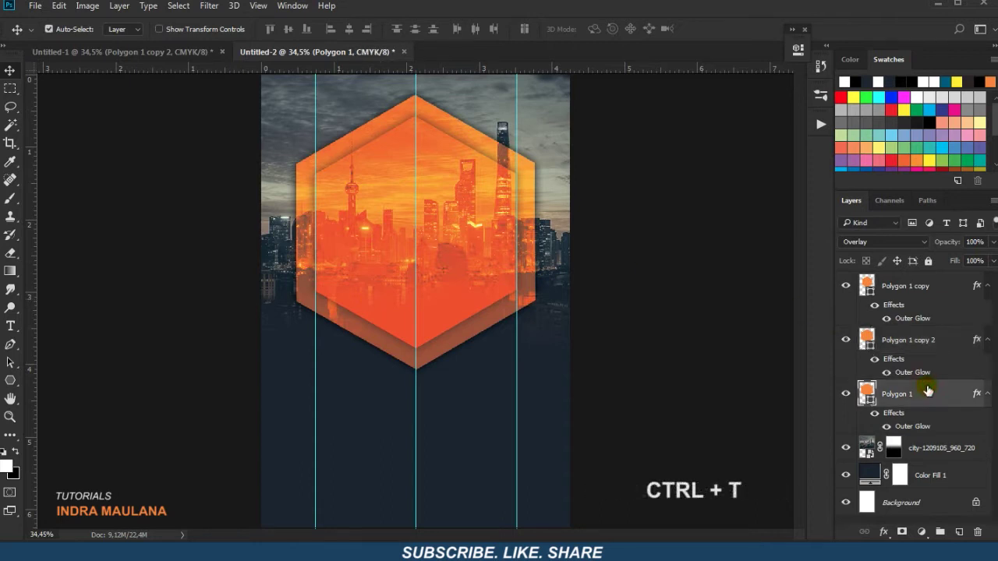
key("ctrl+t")
mouse_move(529, 367)
left_mouse_down()
mouse_move(562, 393)
mouse_move(558, 386)
left_mouse_up()
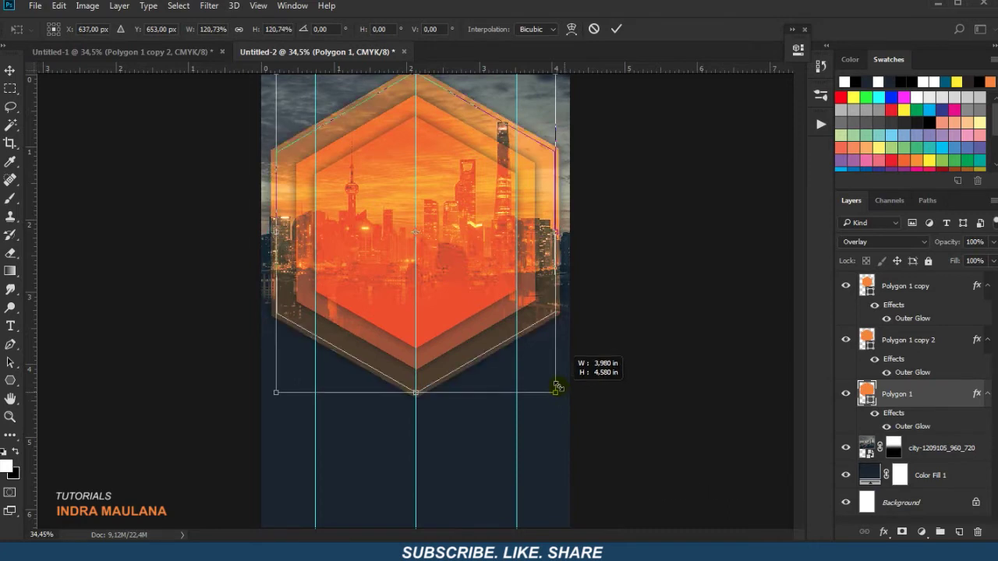
key("Return")
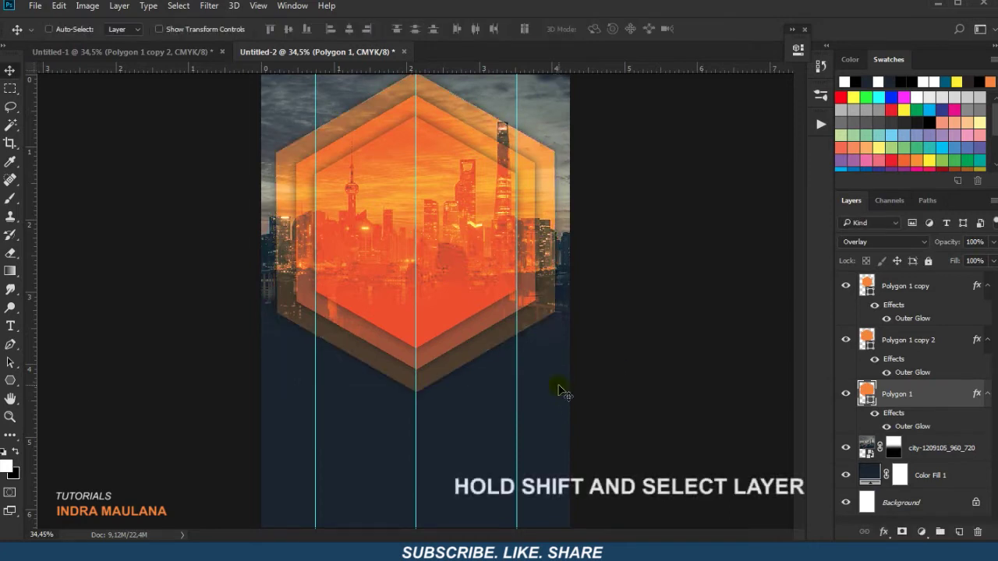
left_click(901, 283, "shift")
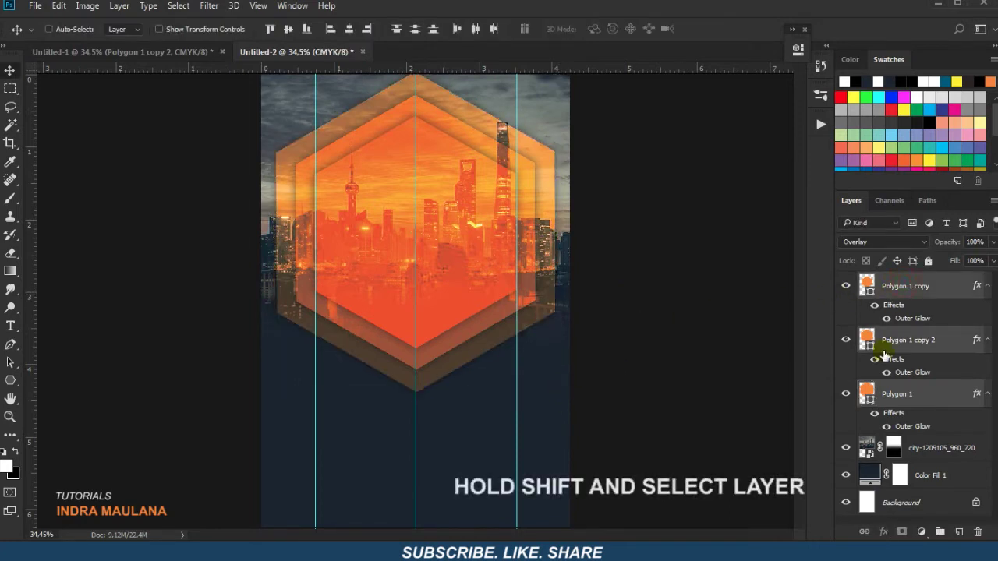
scroll(479, 268, "down", 2, "alt")
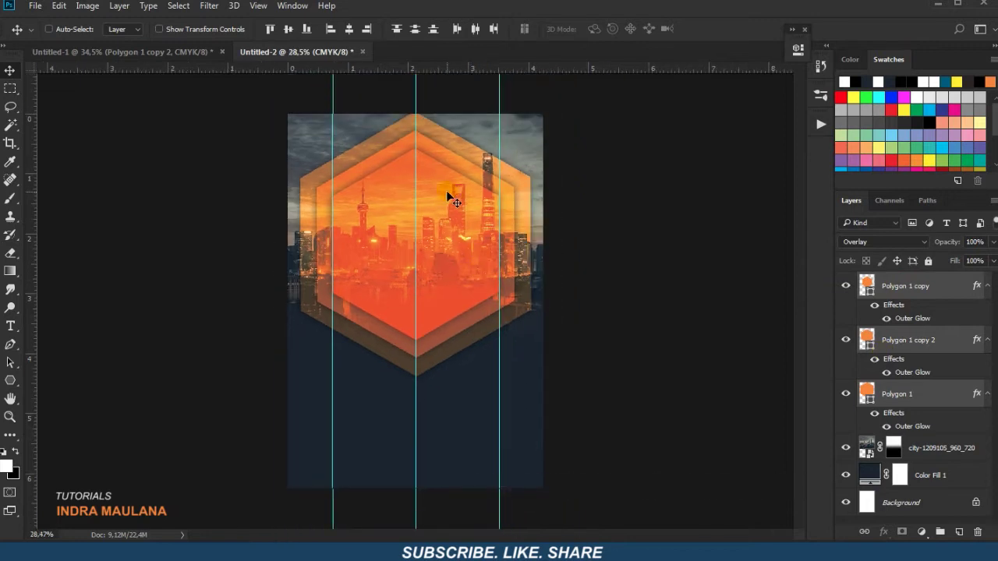
- Shift the three hexagons up and scale them together to about 118%
left_click_drag(493, 189, 491, 117)
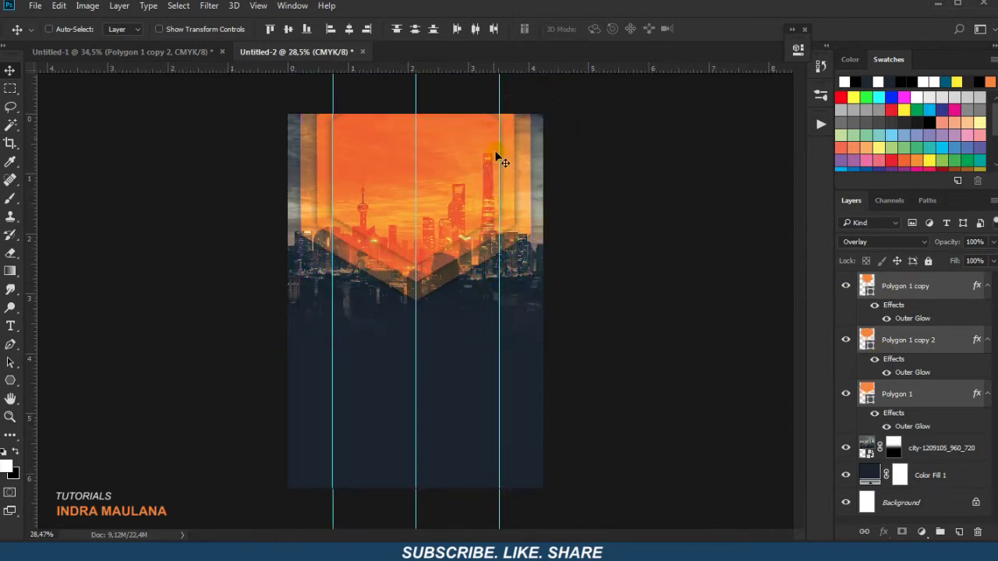
key("ctrl+t")
left_click_drag(532, 301, 551, 320)
left_click_drag(491, 237, 487, 263)
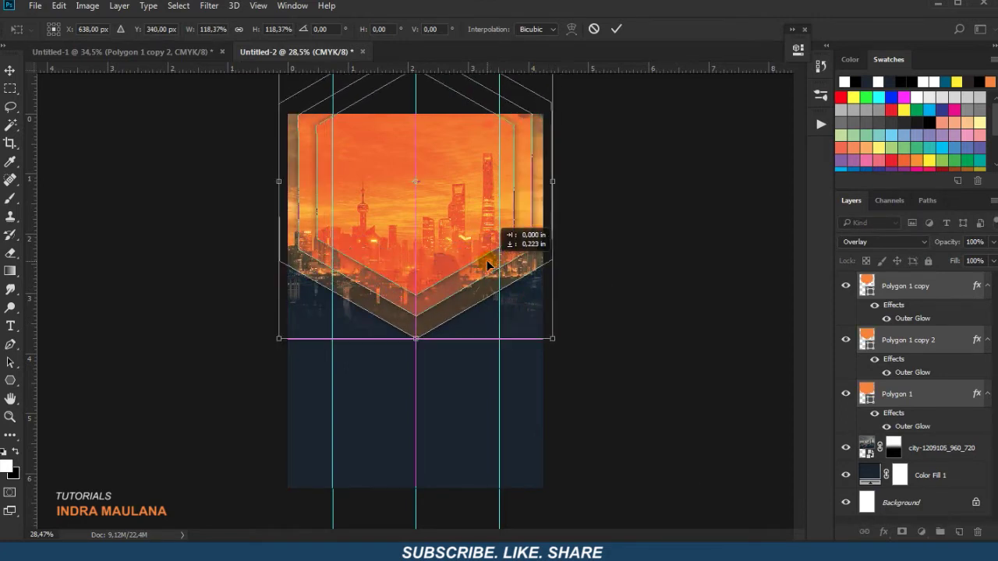
left_click(616, 29)
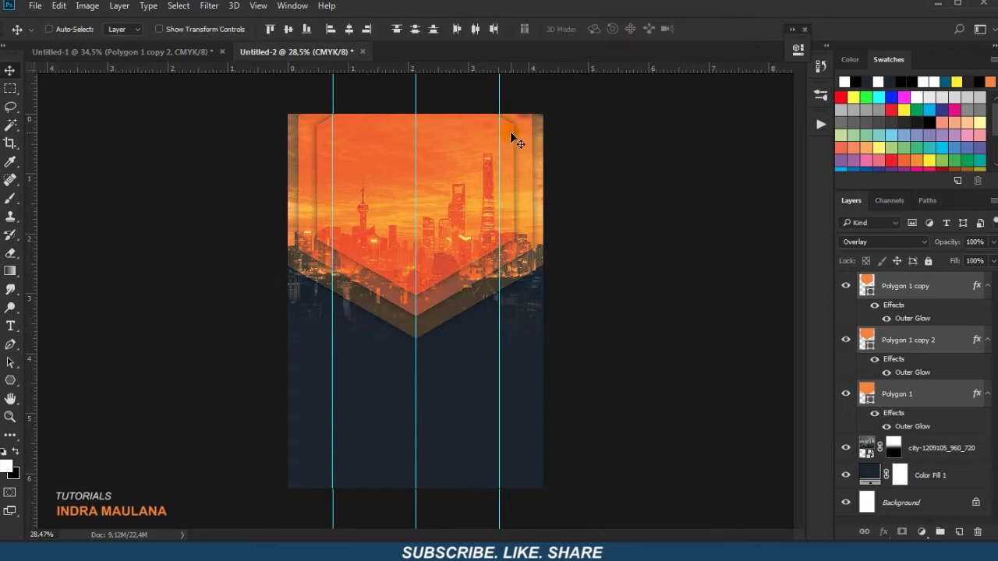
key("ctrl+minus")
left_click_drag(512, 137, 512, 137)
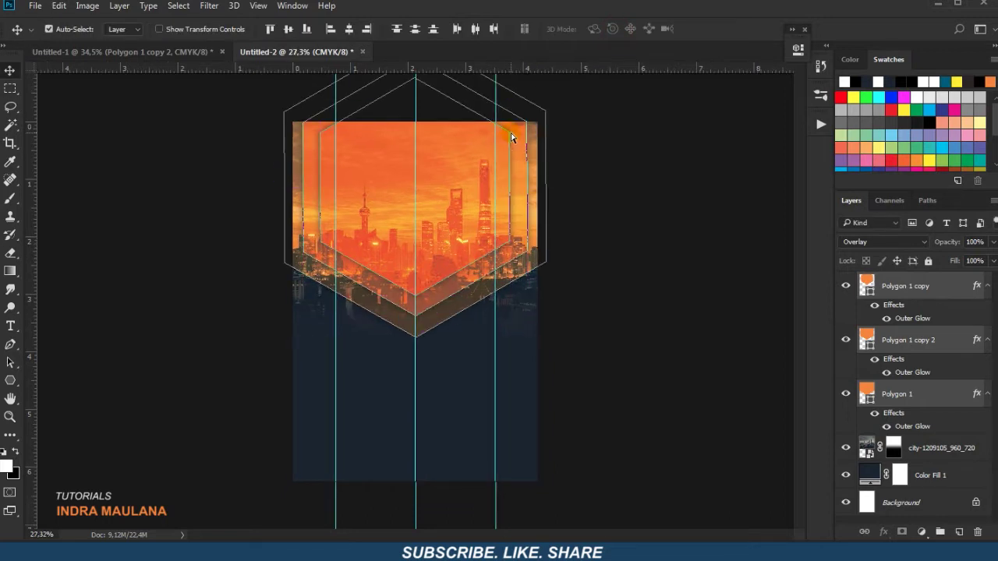
scroll(439, 207, "up", 3)
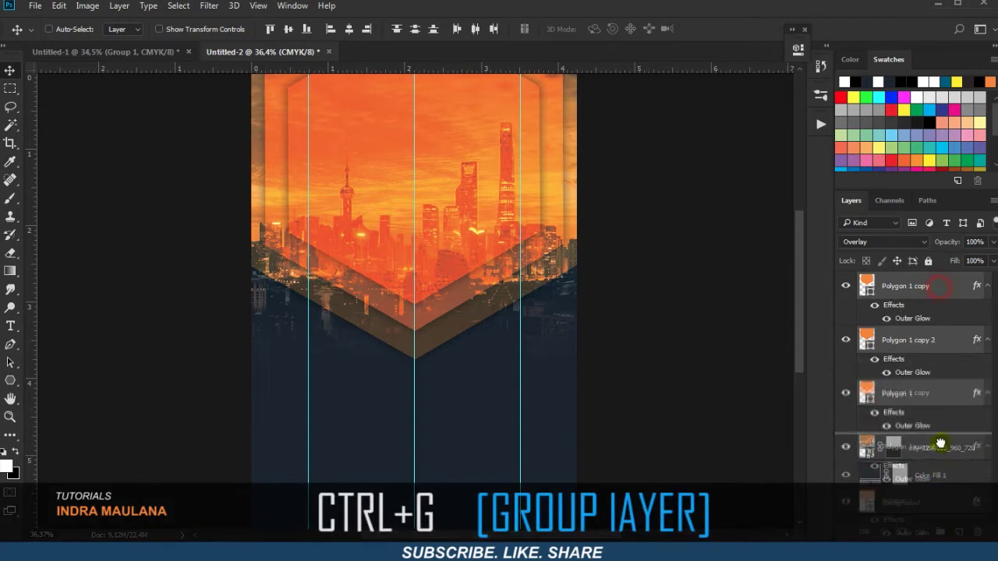
- Group the three hexagon layers into Group 1 and set its opacity to 50%
key("ctrl+g")
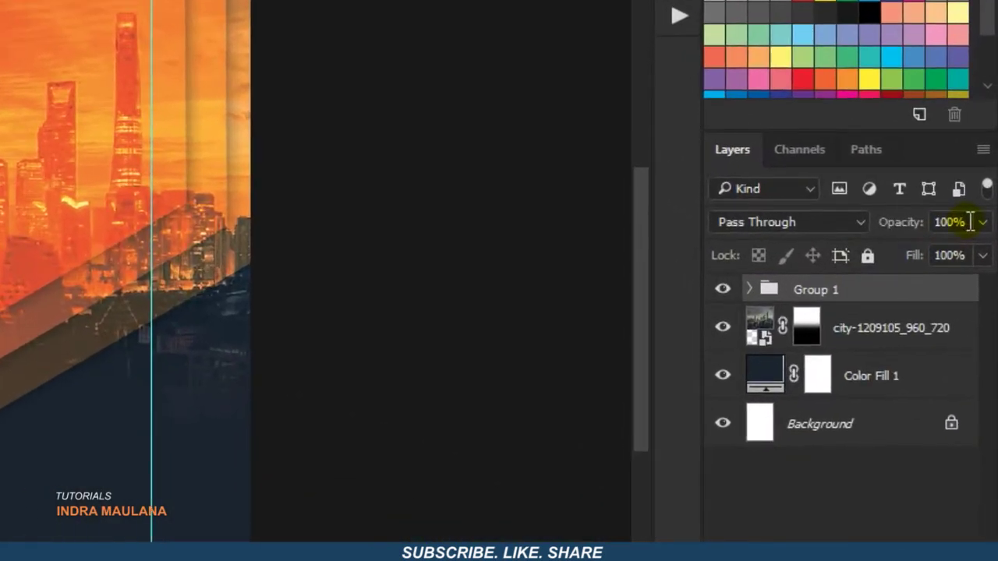
left_click(969, 223)
type("50")
key("Return")
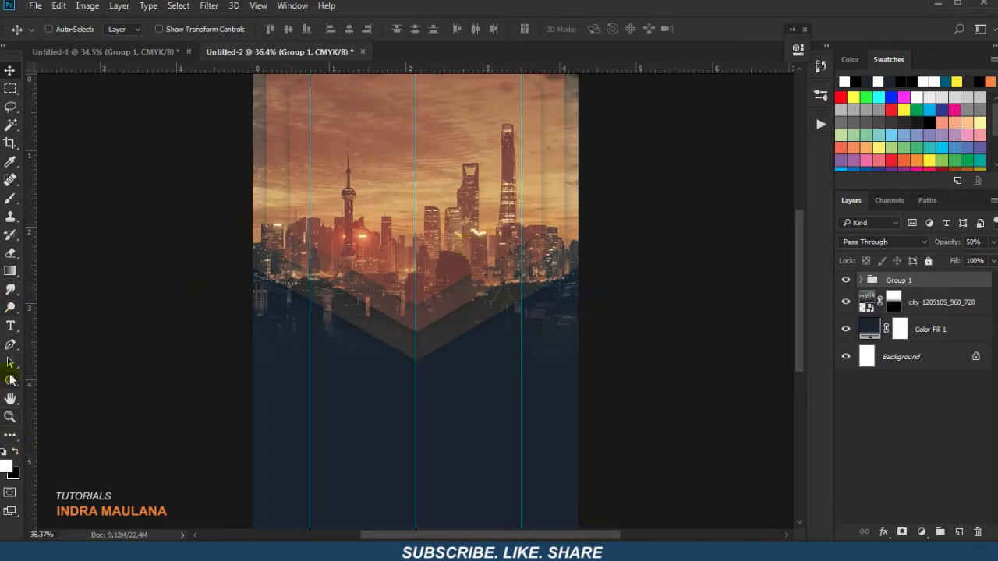
scroll(43, 411, "down", 1)
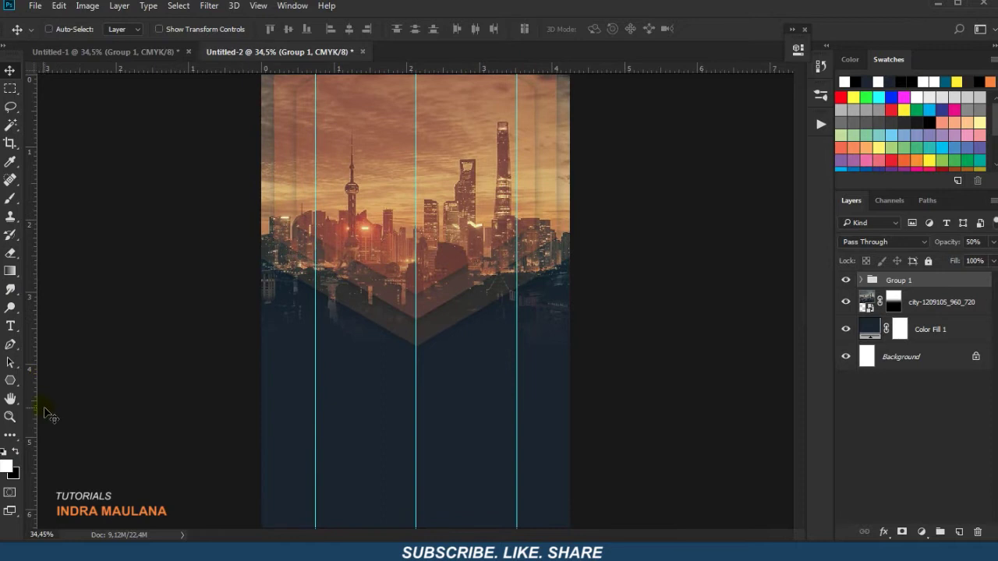
- Draw a full-height rectangle between the outer guides with the Rectangle Tool
right_click(10, 382)
left_click(55, 379)
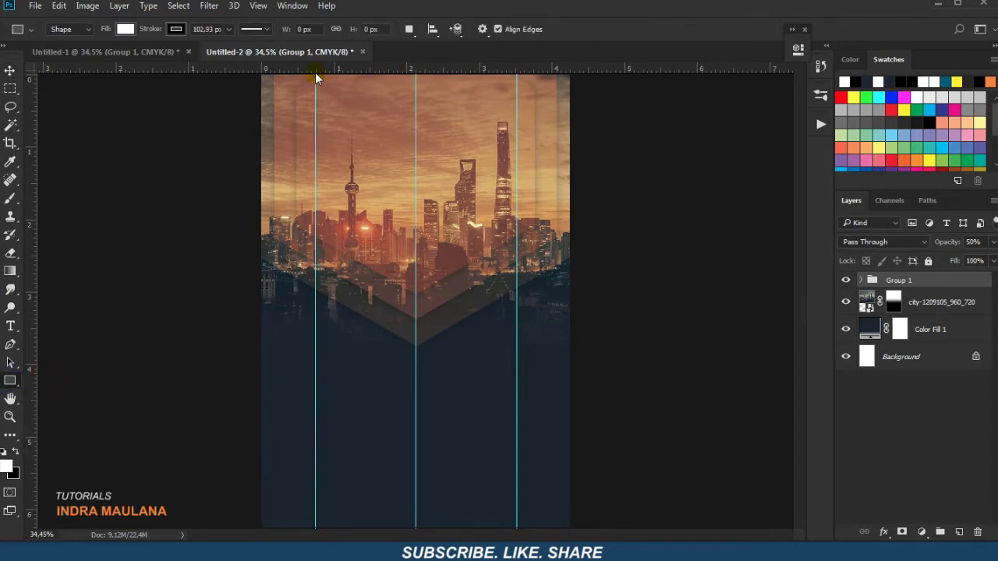
left_click_drag(315, 74, 516, 528)
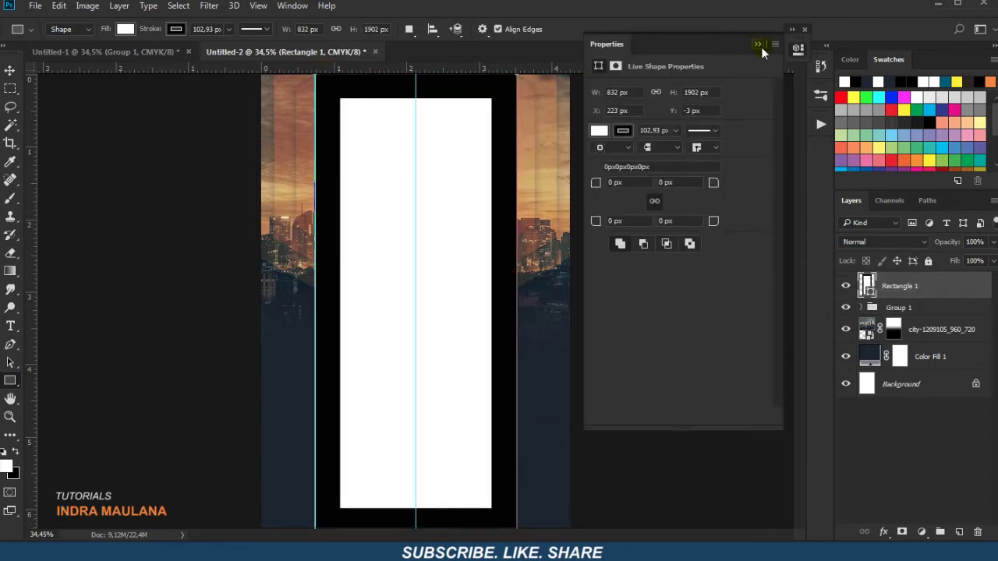
left_click(760, 45)
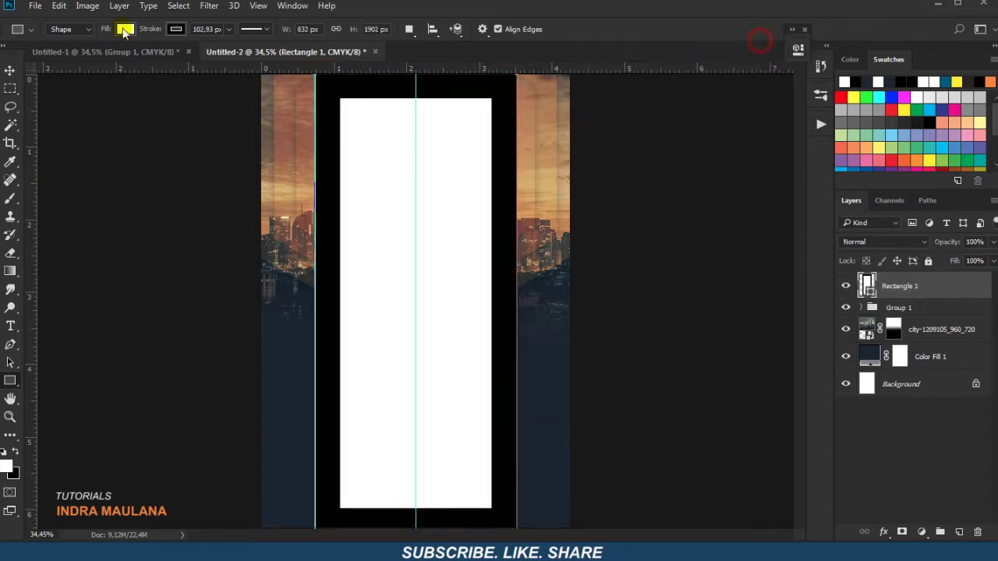
- Remove the rectangle's stroke and set its layer blend mode to Soft Light
left_click(176, 29)
left_click(101, 54)
left_click(10, 70)
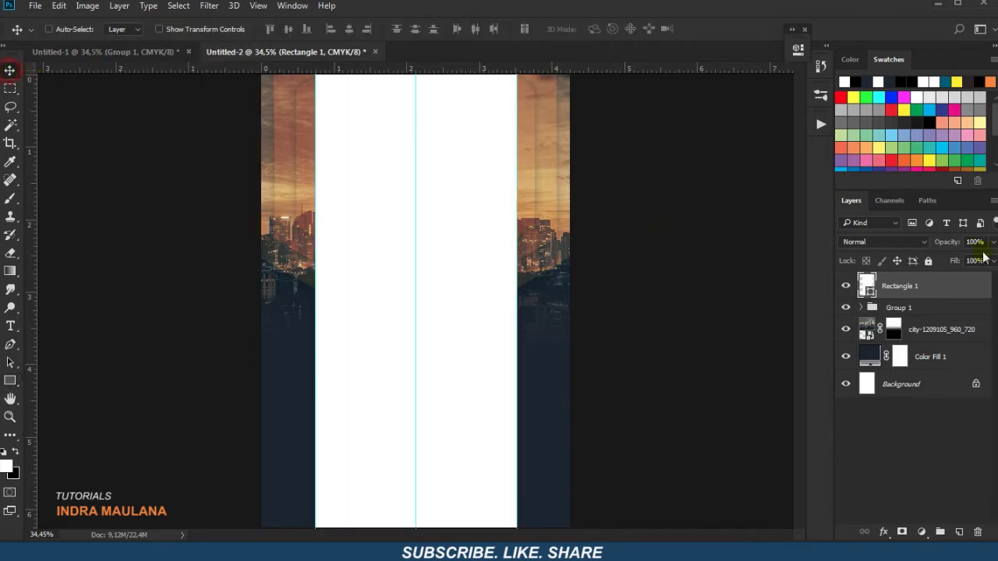
left_click(863, 243)
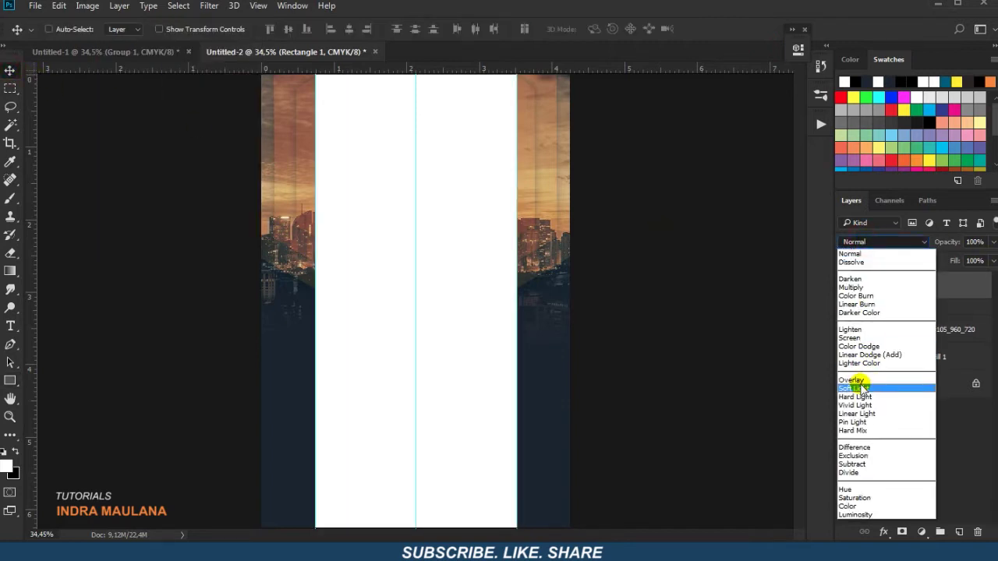
left_click(857, 383)
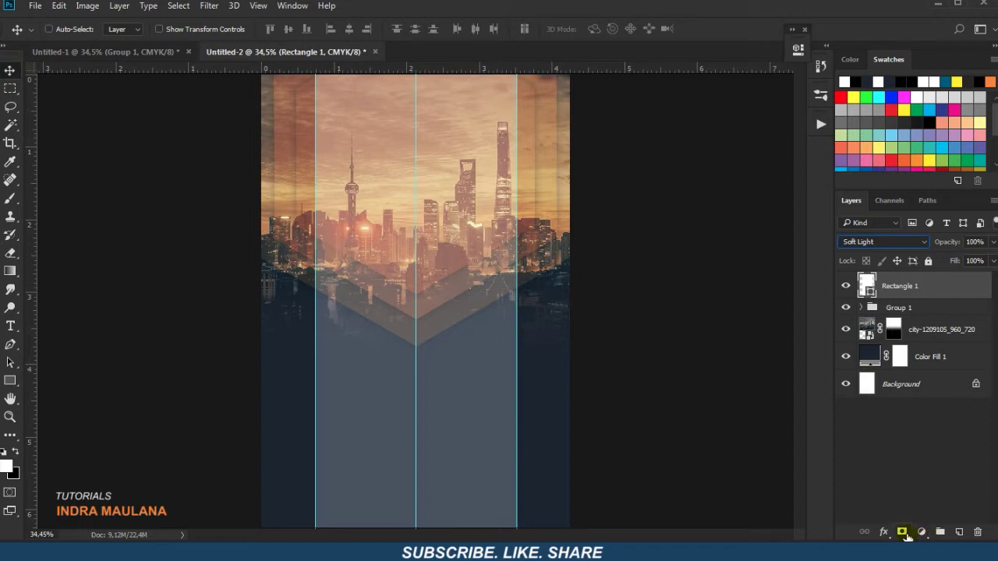
- Add a Drop Shadow to Rectangle 1 and set its colour to black
left_click(884, 535)
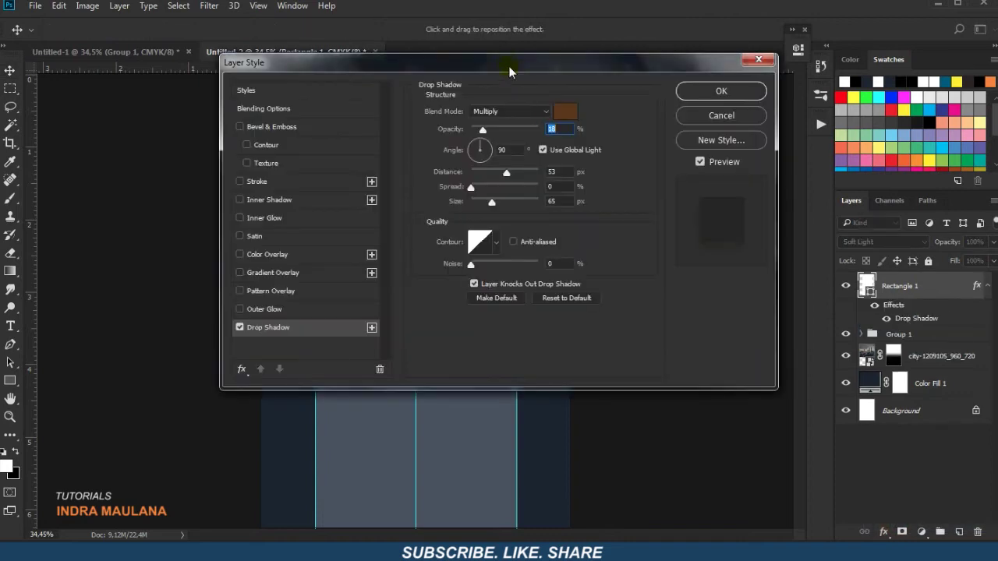
left_click_drag(509, 71, 791, 71)
left_click(855, 121)
left_click(414, 94)
left_click(463, 338)
left_click(793, 90)
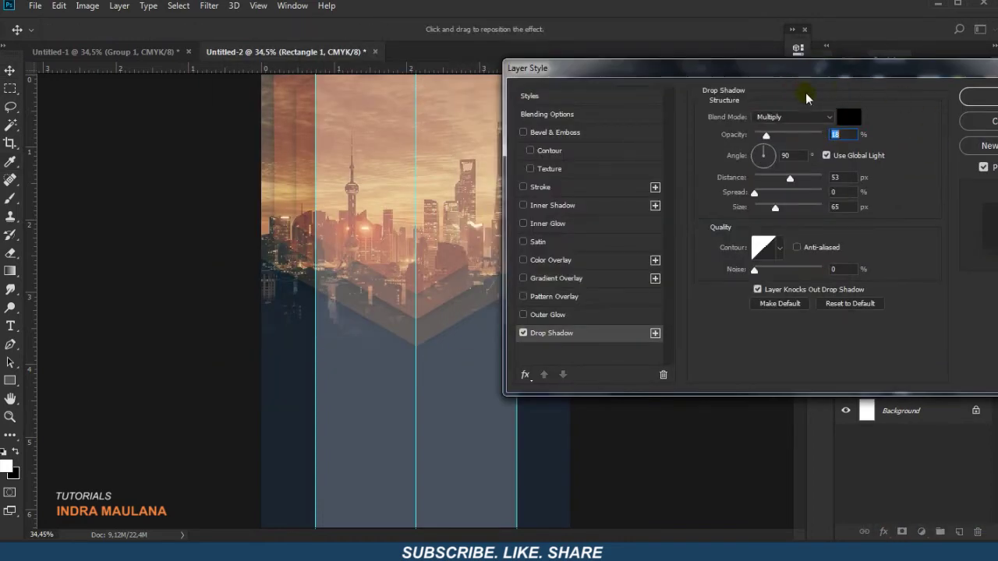
- Lower the drop shadow opacity to about 15% and apply the style
left_click_drag(768, 69, 815, 75)
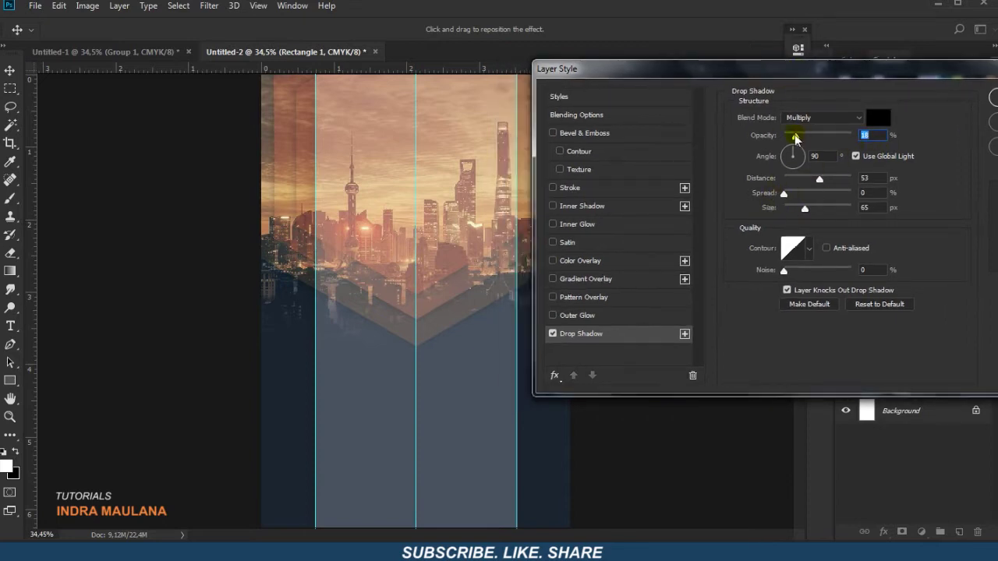
left_click_drag(795, 137, 790, 137)
left_click_drag(780, 70, 725, 71)
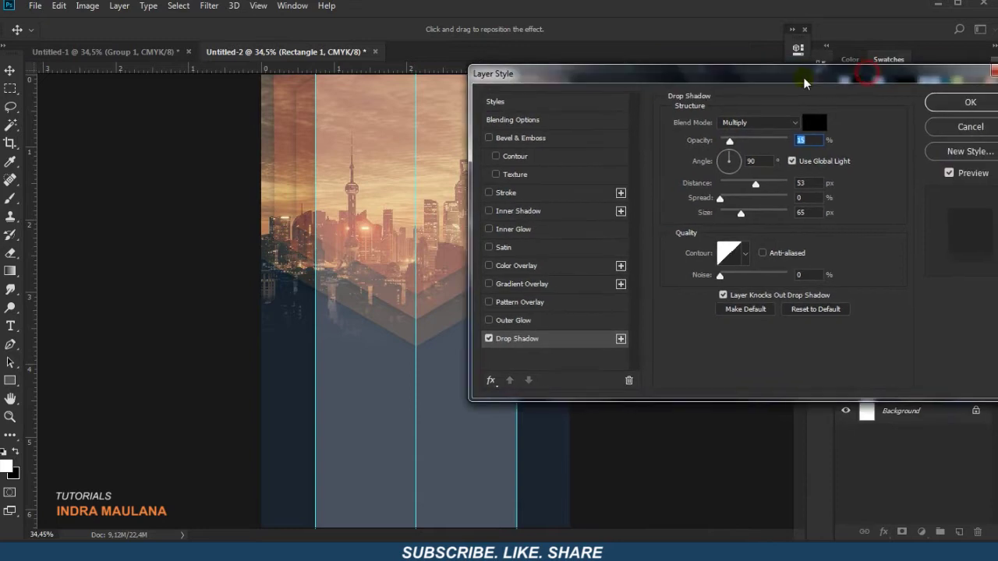
left_click(965, 103)
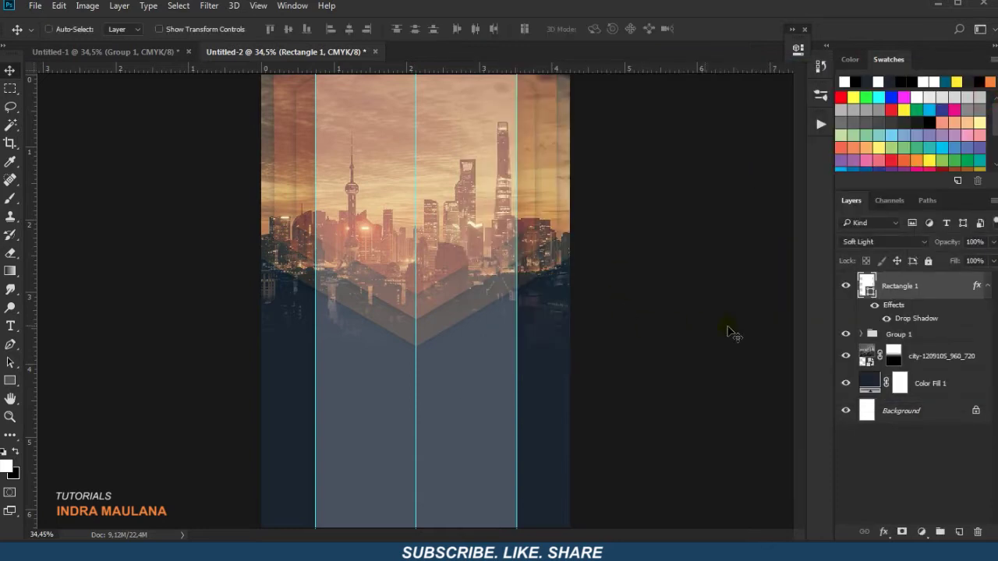
- Add a layer mask to Rectangle 1 with a vertical gradient darkening the lower poster
left_click(902, 531)
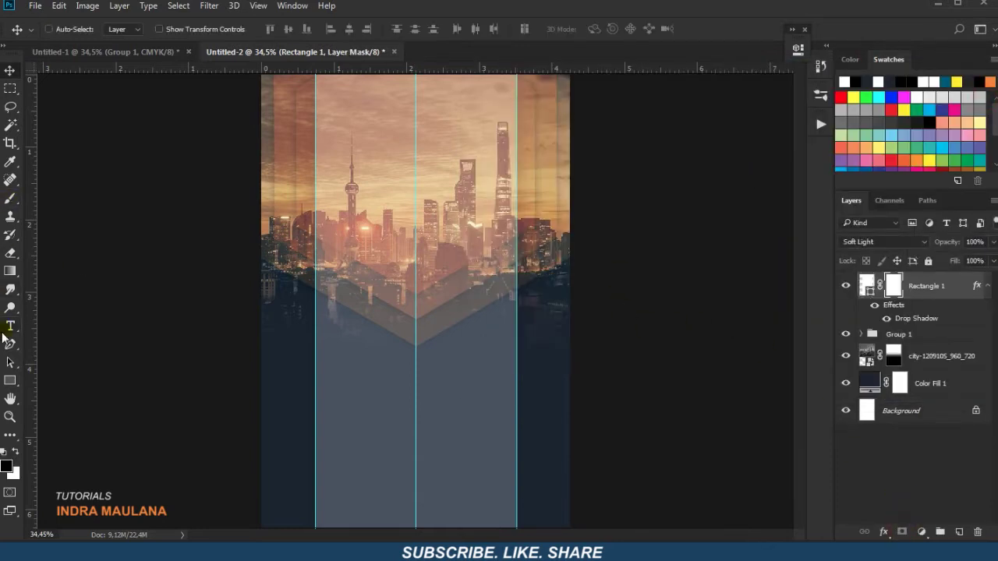
left_click(10, 271)
left_click_drag(361, 530, 367, 334)
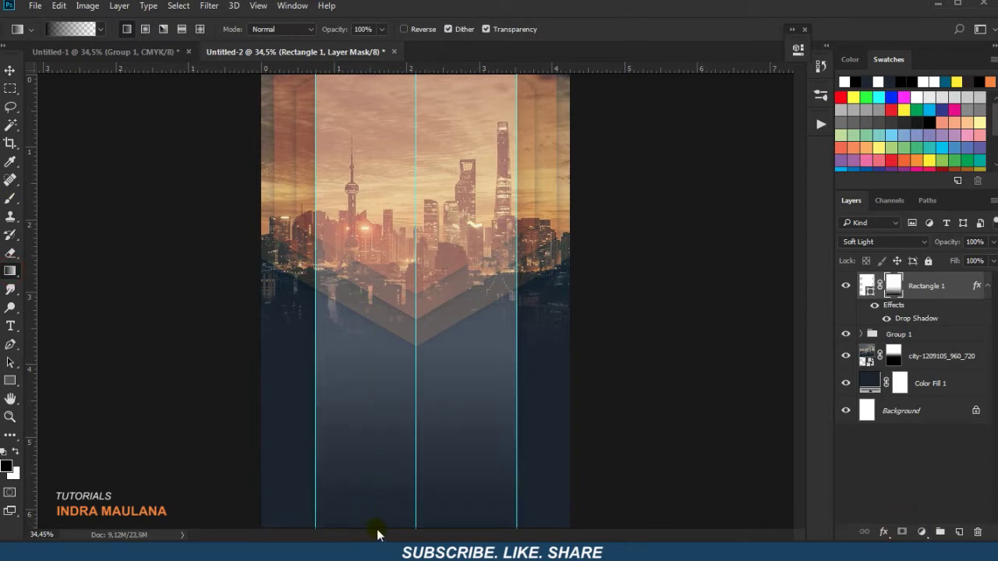
left_click_drag(383, 525, 385, 333)
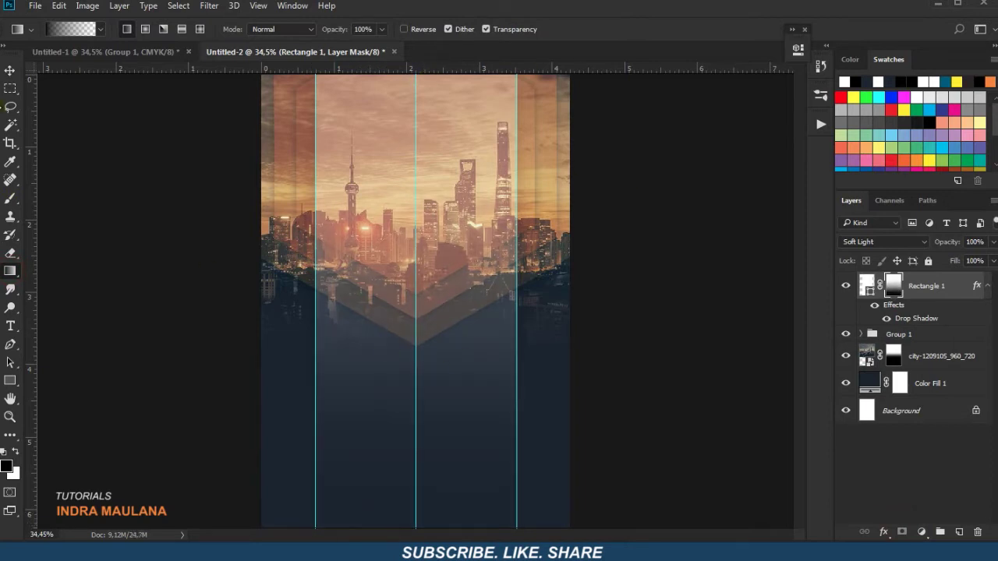
left_click(11, 70)
- Expand Group 1 and load the Polygon 1 copy hexagon as a selection
scroll(485, 281, "up", 1)
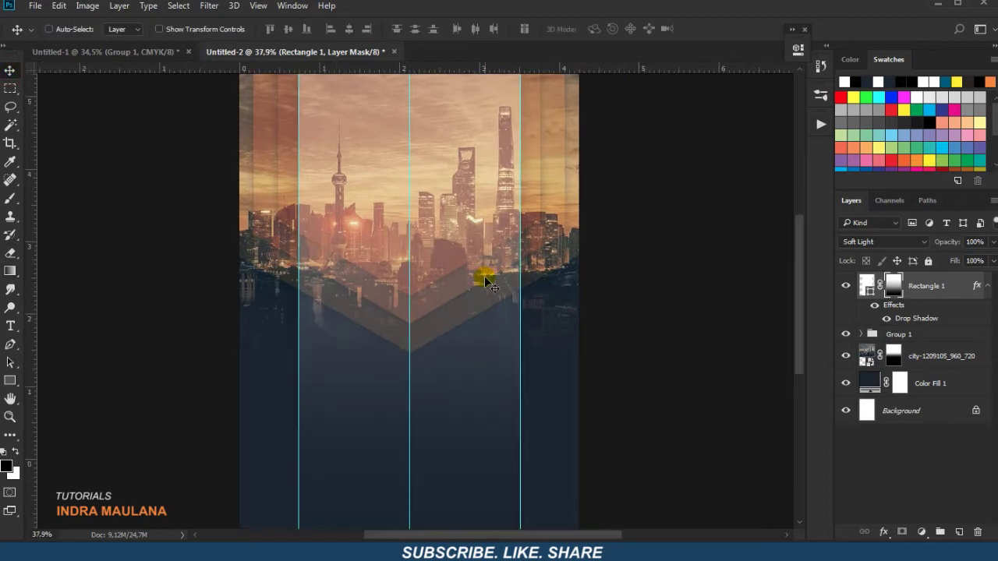
scroll(485, 281, "down", 1)
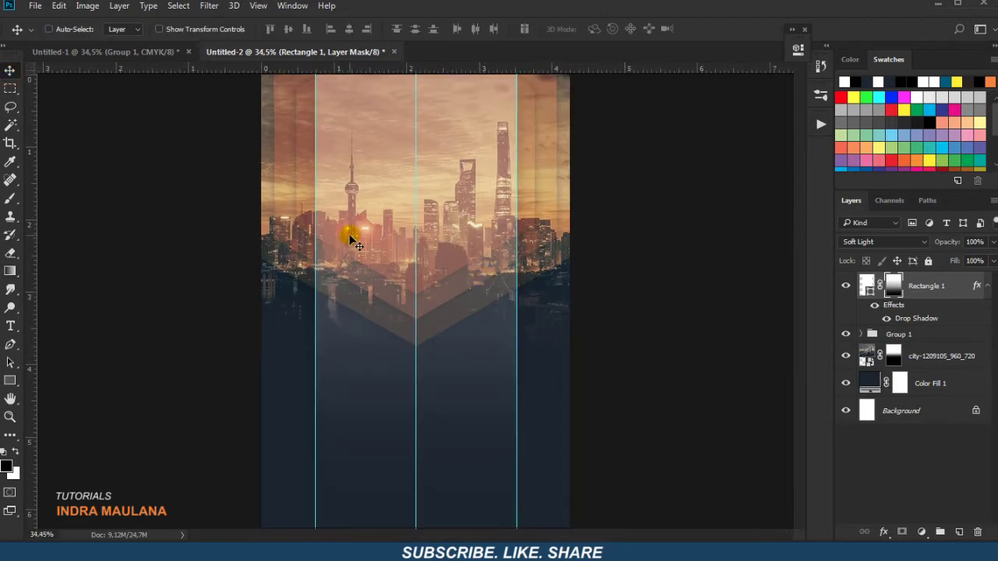
left_click(860, 334)
left_click(848, 337)
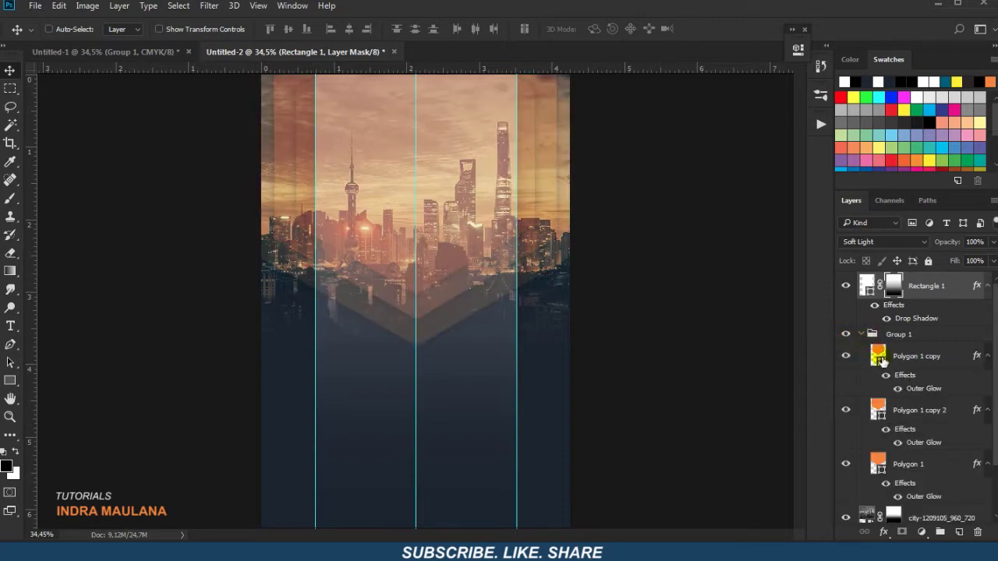
scroll(880, 361, "down", 1)
scroll(885, 351, "up", 1)
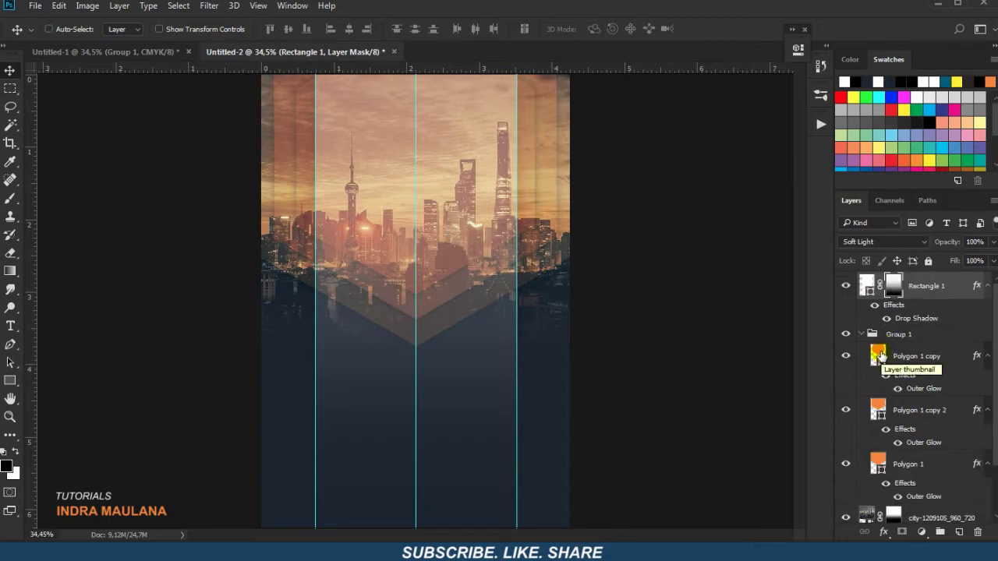
left_click(879, 357, "ctrl")
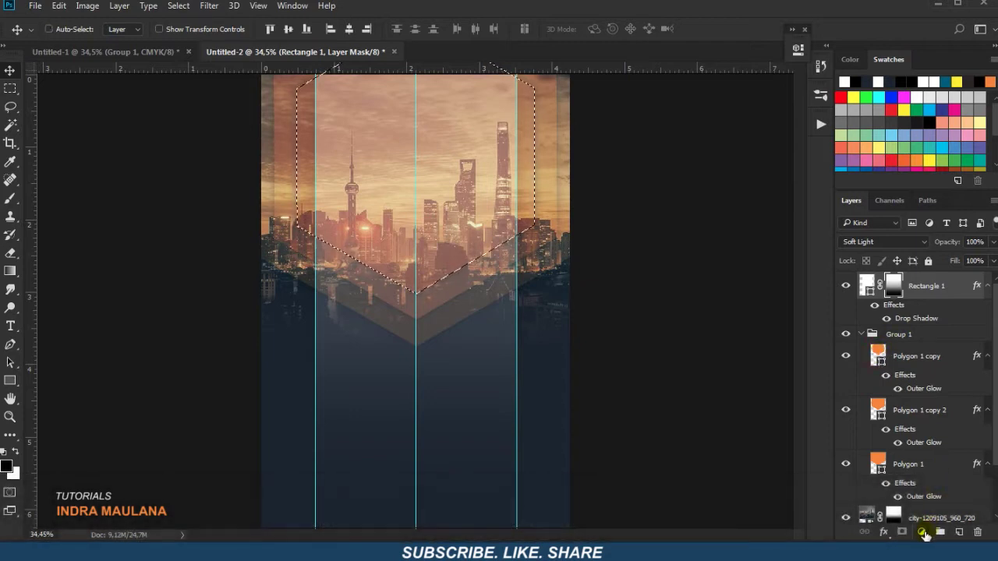
- On a new Layer 1, stroke the Polygon 1 copy hexagon selection in white 5 px
left_click(958, 532)
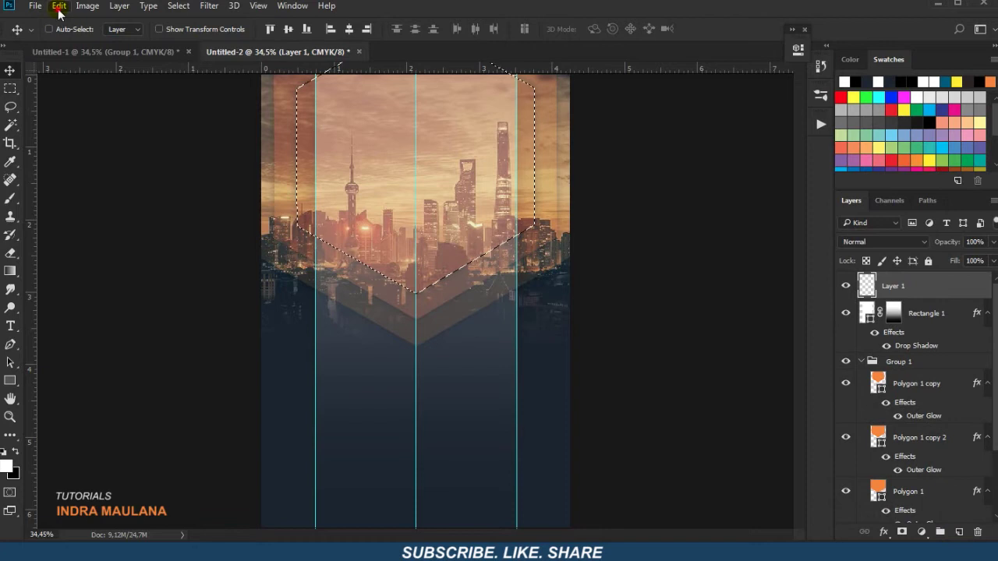
left_click(58, 11)
left_click(121, 226)
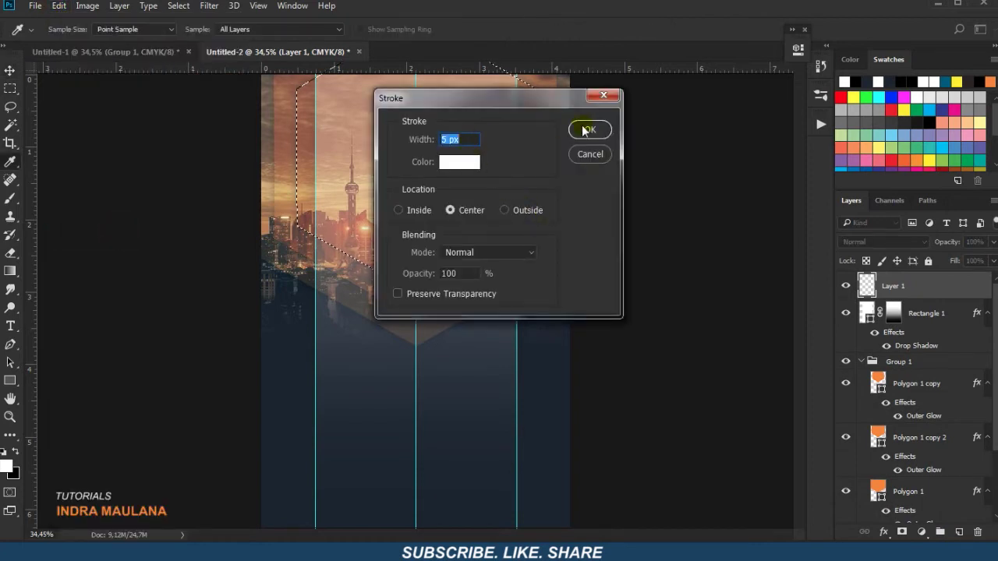
left_click(588, 129)
key("ctrl+d")
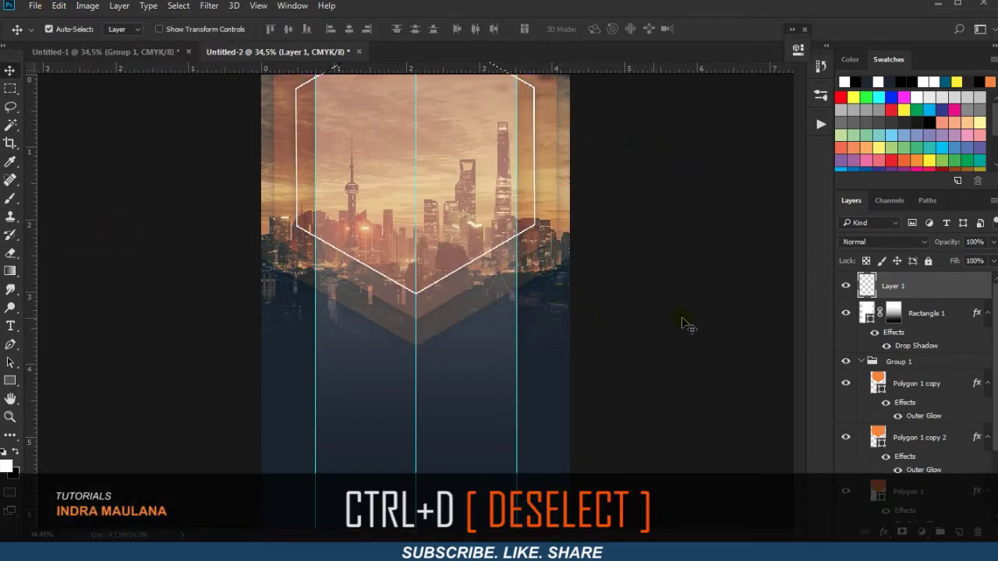
- Stroke the larger hexagon selection with the same white outline
left_click(877, 438, "ctrl")
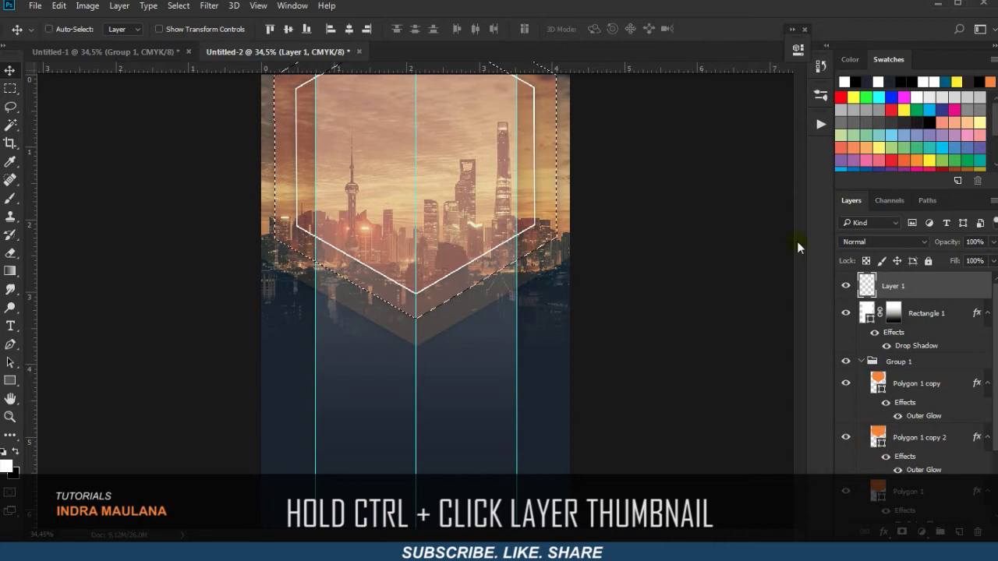
left_click(58, 6)
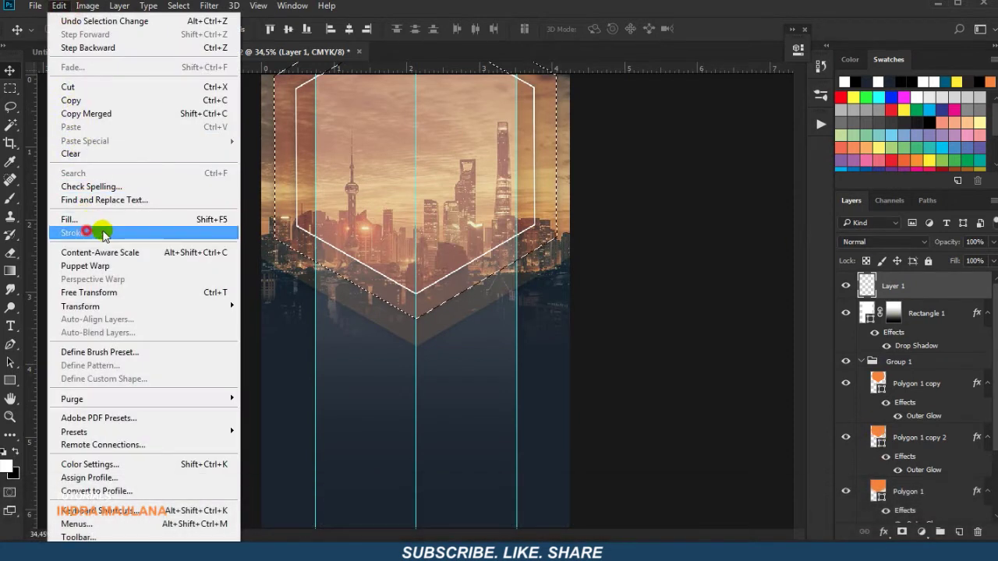
left_click(87, 232)
left_click(596, 130)
key("ctrl+d")
- Stroke the outermost Polygon 1 hexagon white and add an Outer Glow to Layer 1
left_click(878, 489, "ctrl")
left_click(59, 6)
left_click(88, 233)
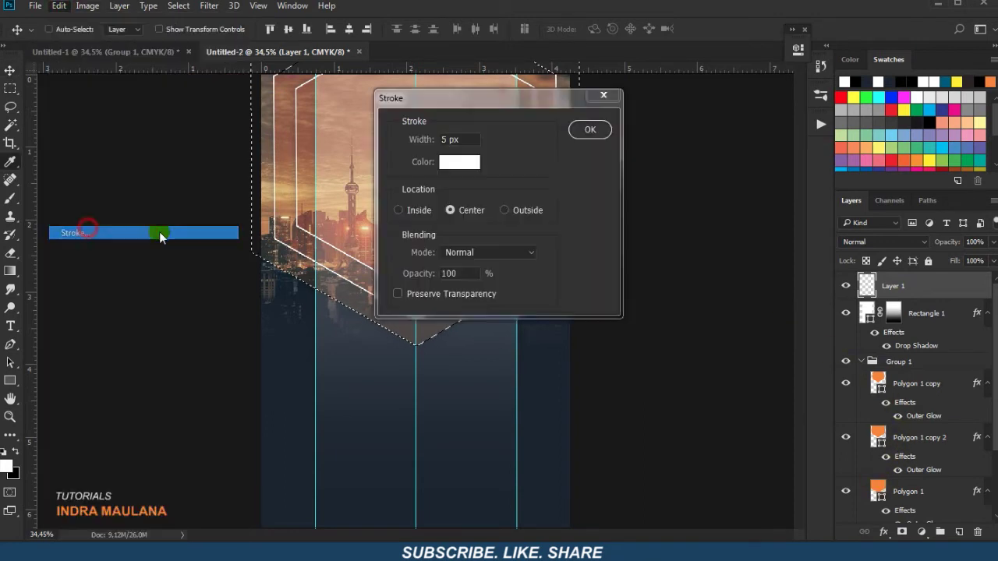
left_click(600, 132)
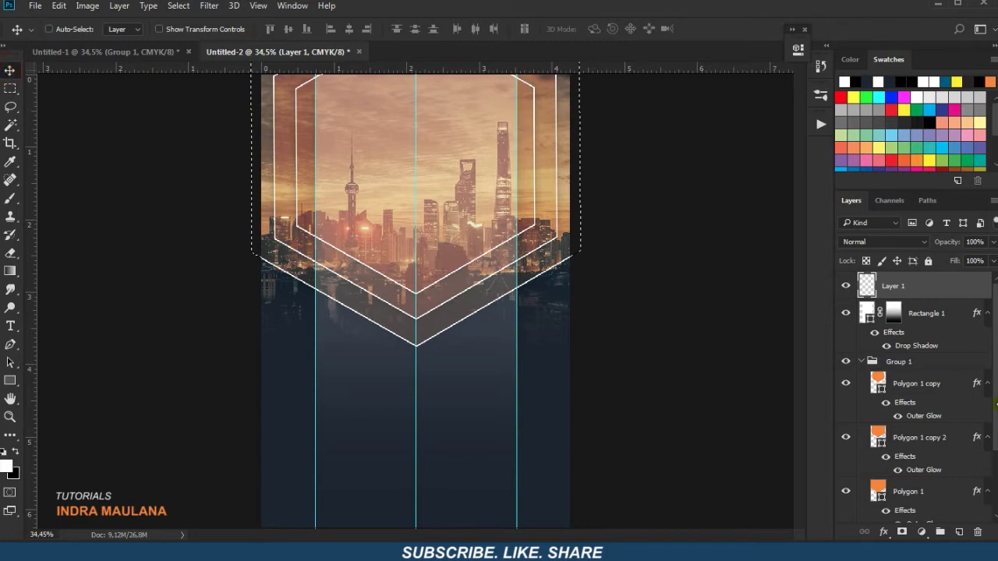
left_click(884, 533)
left_click(905, 502)
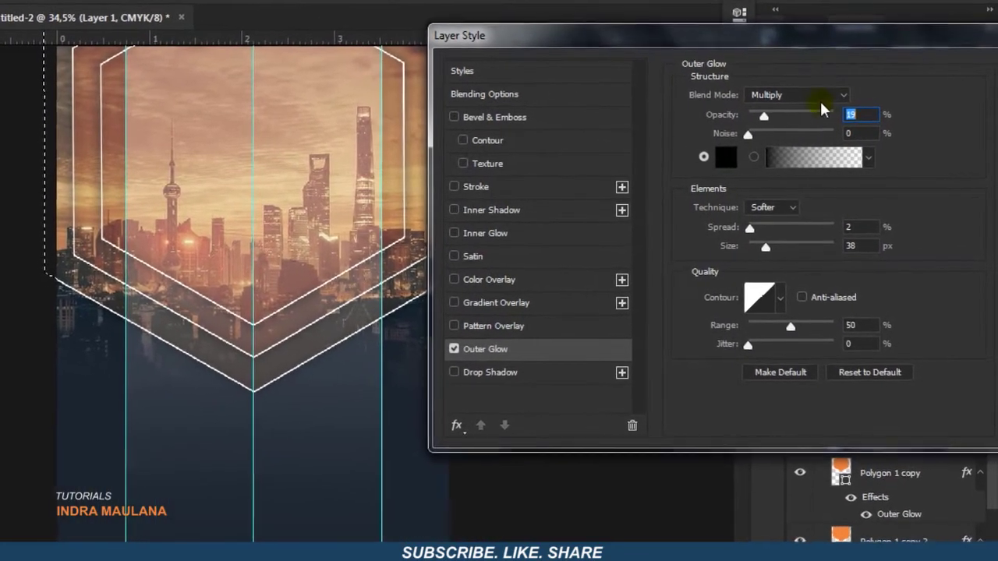
- Set the Outer Glow colour to a bright saturated orange
left_click(734, 158)
left_click_drag(428, 31, 548, 13)
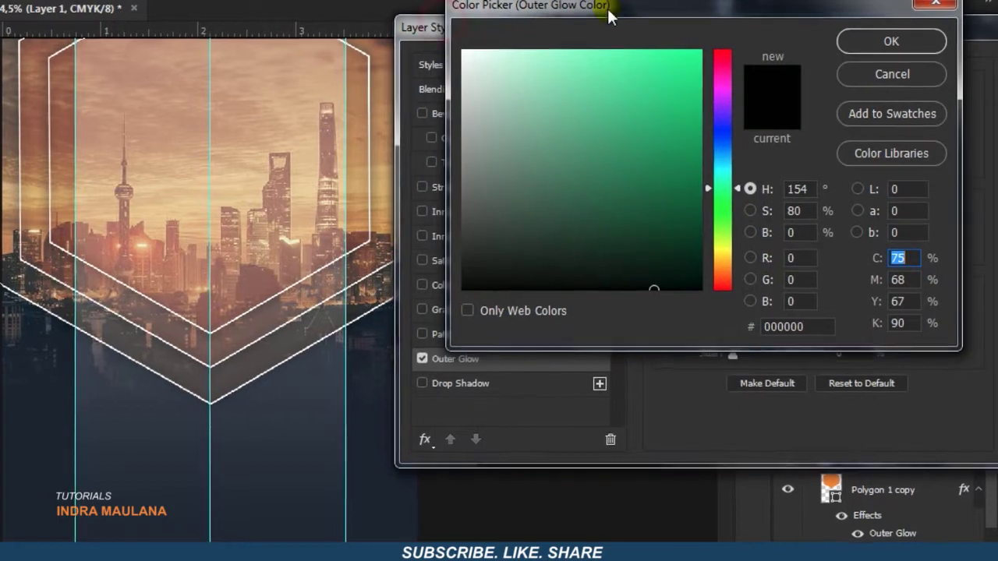
left_click(722, 251)
left_click_drag(721, 251, 711, 258)
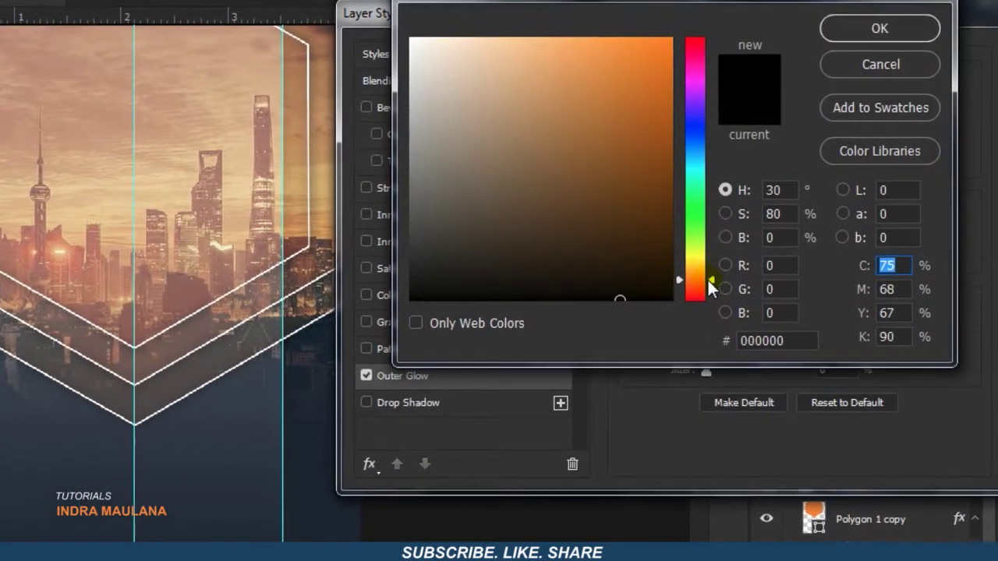
left_click_drag(711, 258, 711, 285)
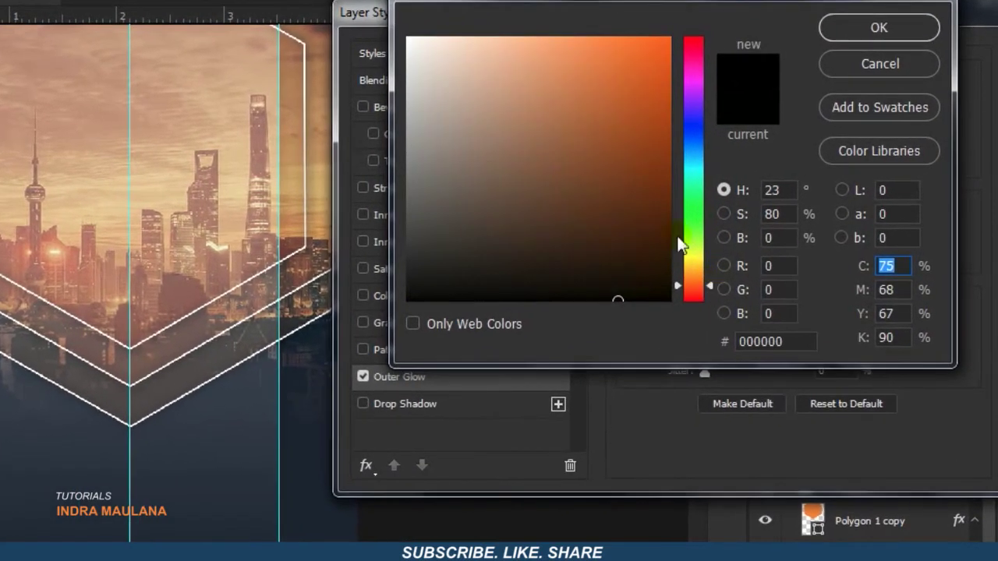
left_click(675, 41)
left_click(838, 35)
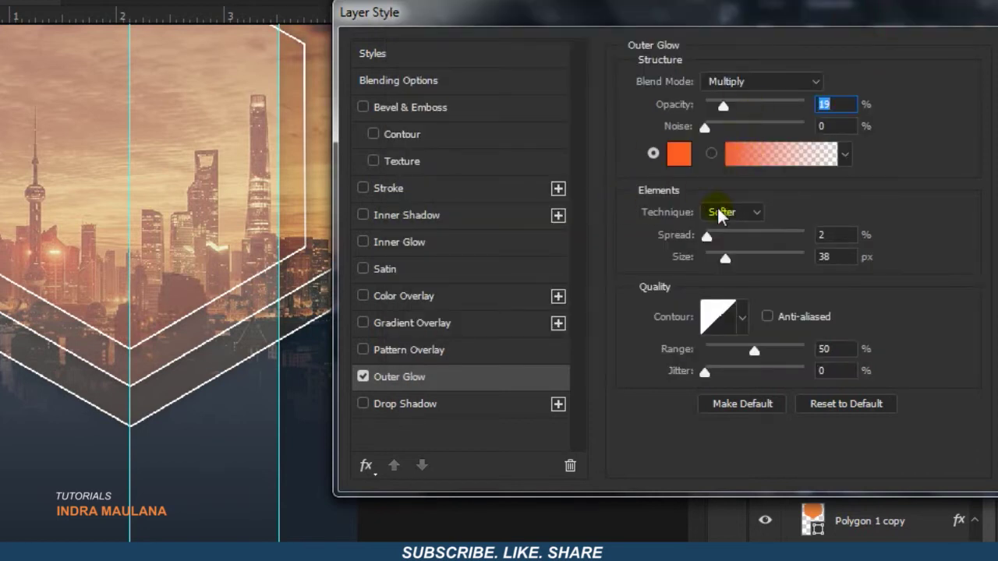
- Set the glow to Lighter Color, 27% spread, 13% opacity, 32 px size, and apply
left_click(729, 79)
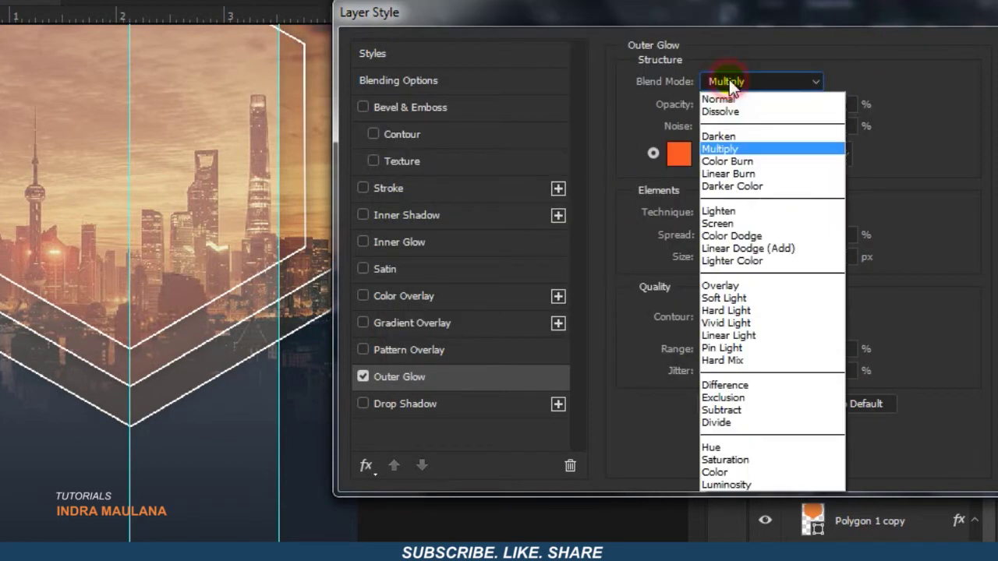
left_click(741, 260)
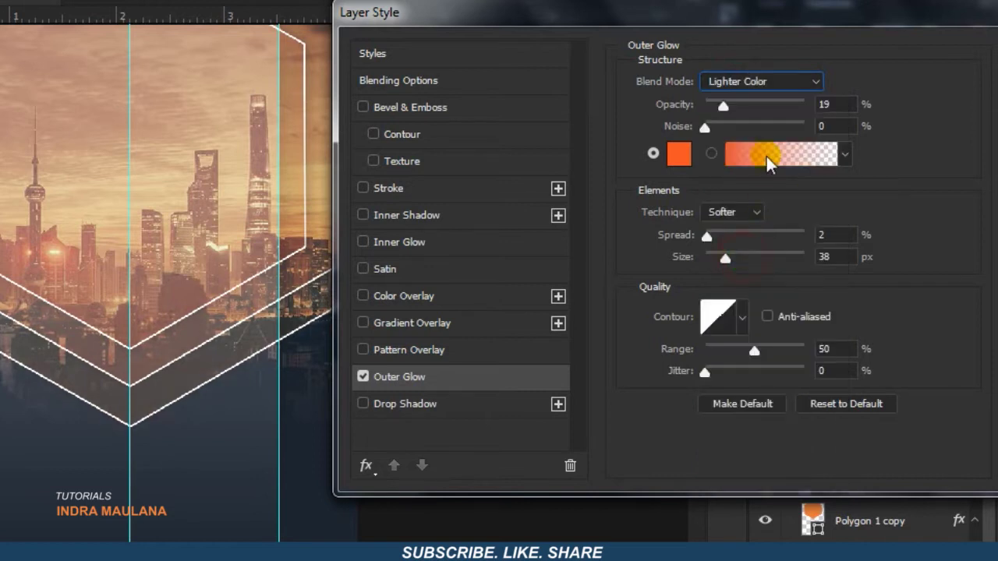
left_click(726, 260)
mouse_move(707, 240)
left_mouse_down()
mouse_move(760, 238)
mouse_move(734, 247)
left_mouse_up()
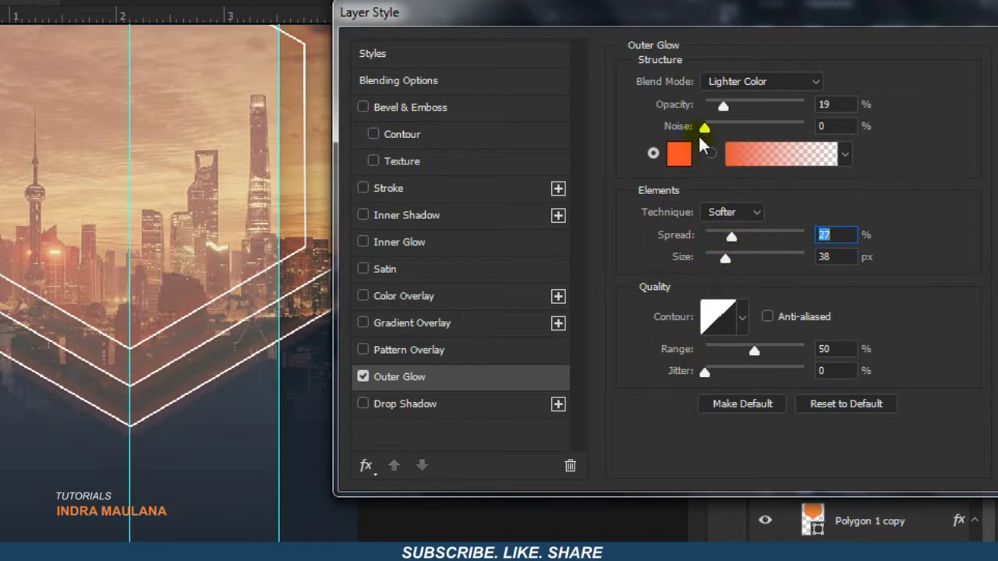
left_click_drag(721, 105, 737, 111)
mouse_move(724, 259)
left_mouse_down()
mouse_move(739, 261)
mouse_move(723, 261)
left_mouse_up()
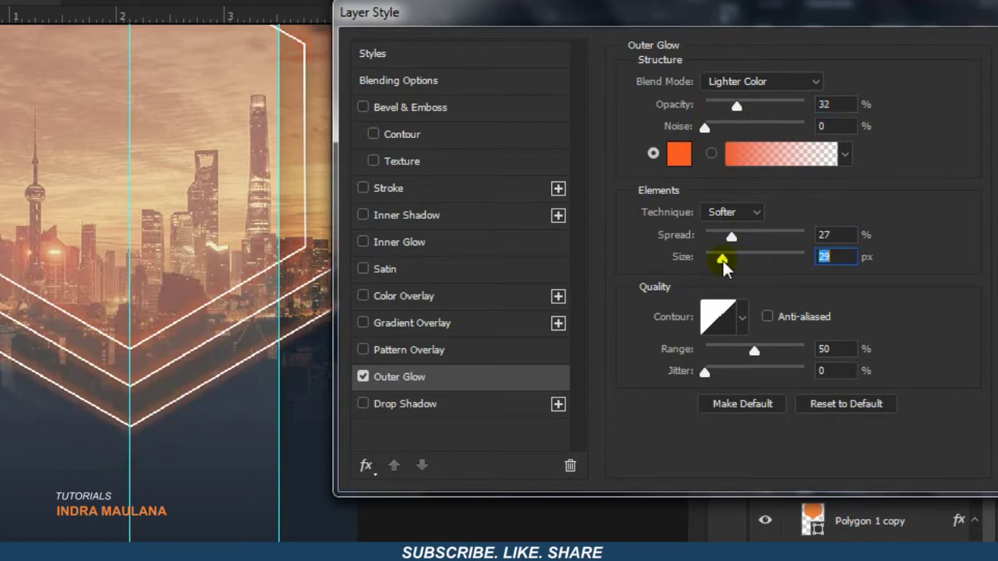
left_click_drag(737, 106, 726, 111)
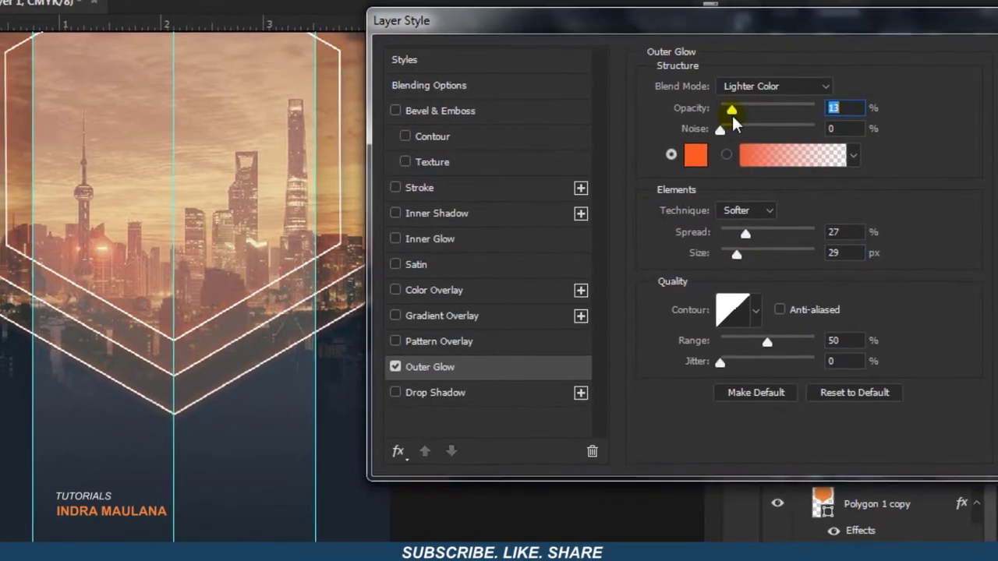
left_click_drag(732, 256, 744, 258)
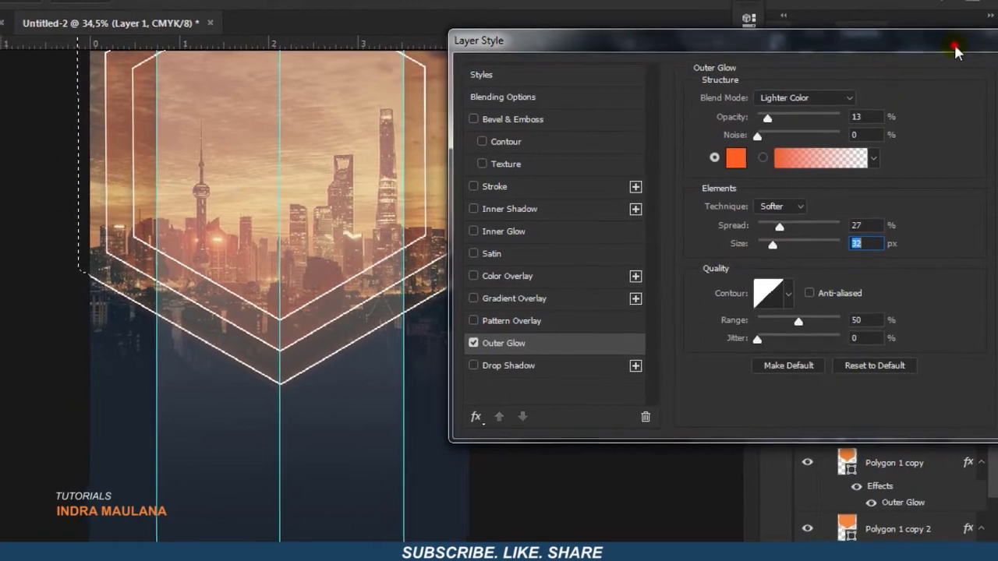
left_click(953, 76)
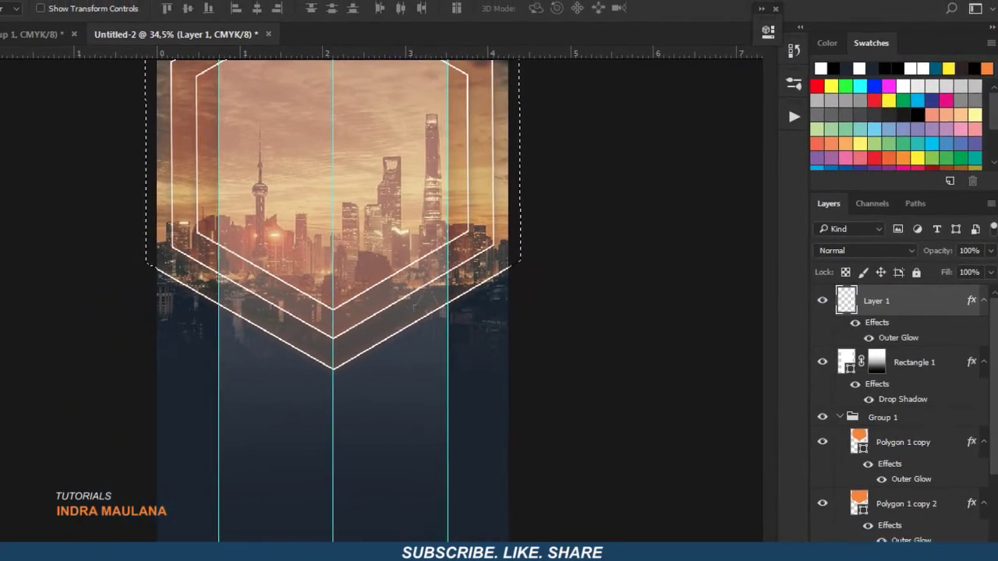
- Mask Layer 1 with a gradient fading the hexagon outlines toward the top, and hide guides
left_click(790, 105)
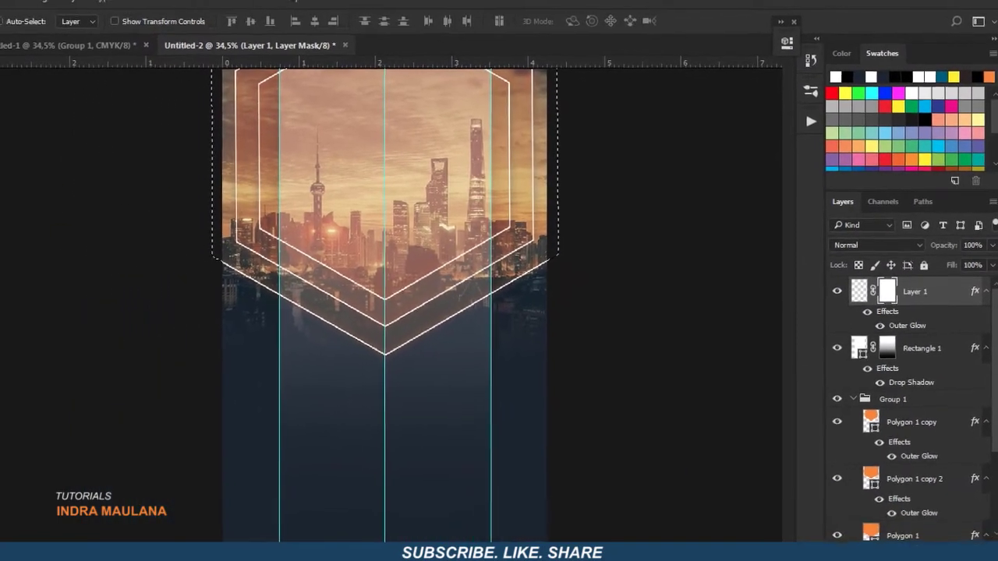
key("g")
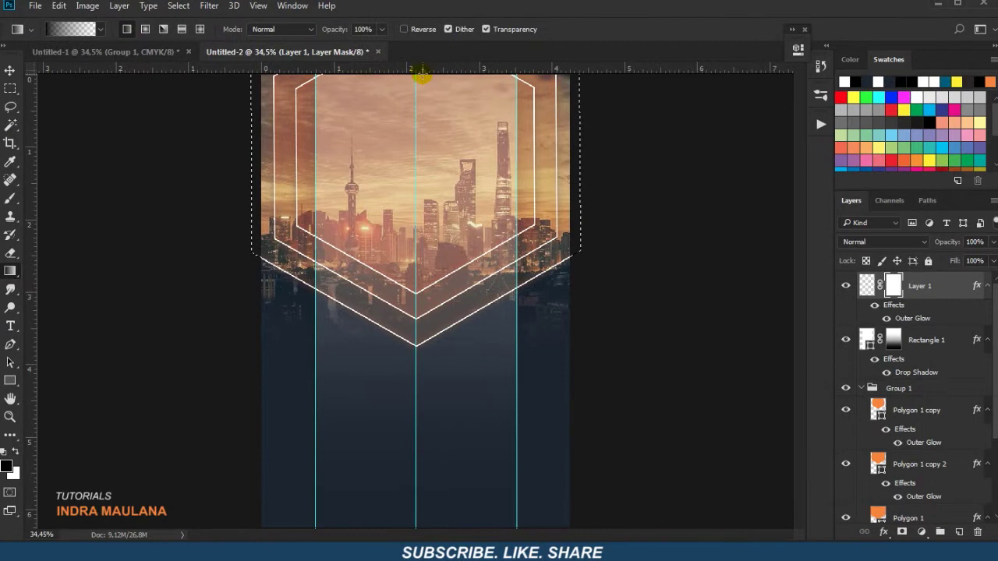
mouse_move(422, 77)
left_mouse_down()
mouse_move(424, 128)
mouse_move(436, 125)
left_mouse_up()
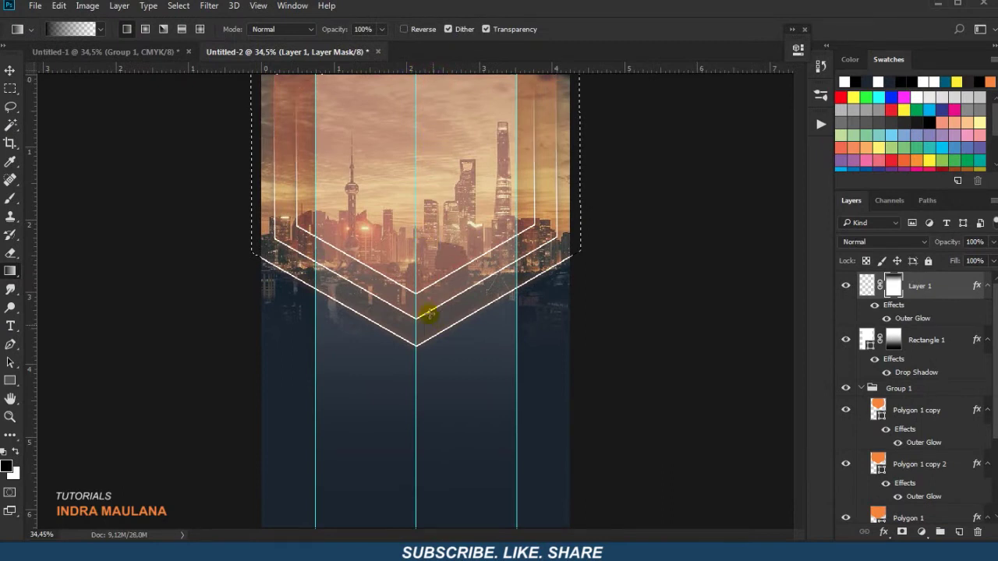
left_click_drag(411, 71, 421, 274)
key("ctrl+d")
key("ctrl+z")
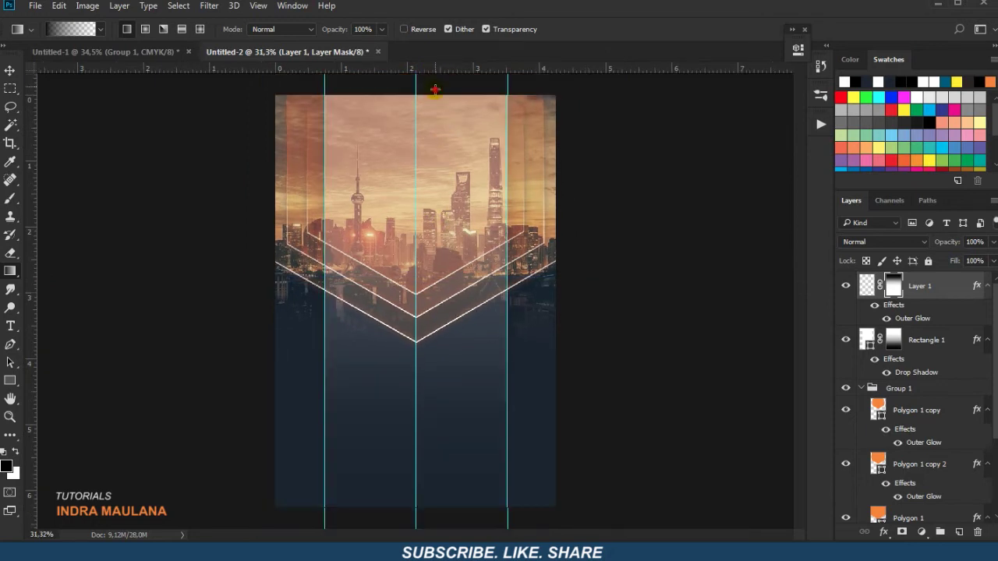
scroll(405, 246, "up", 1)
scroll(405, 246, "up", 1)
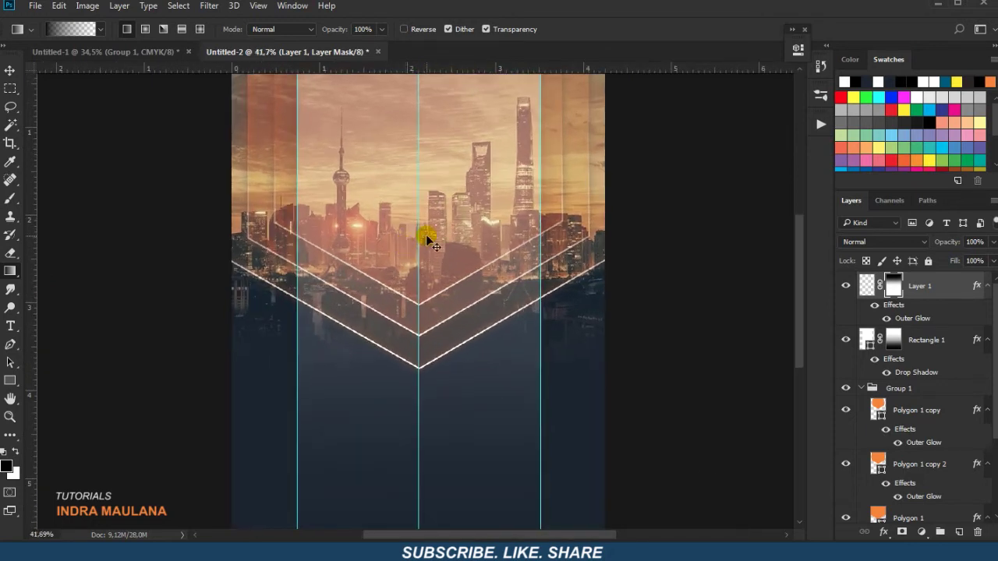
key("ctrl+h")
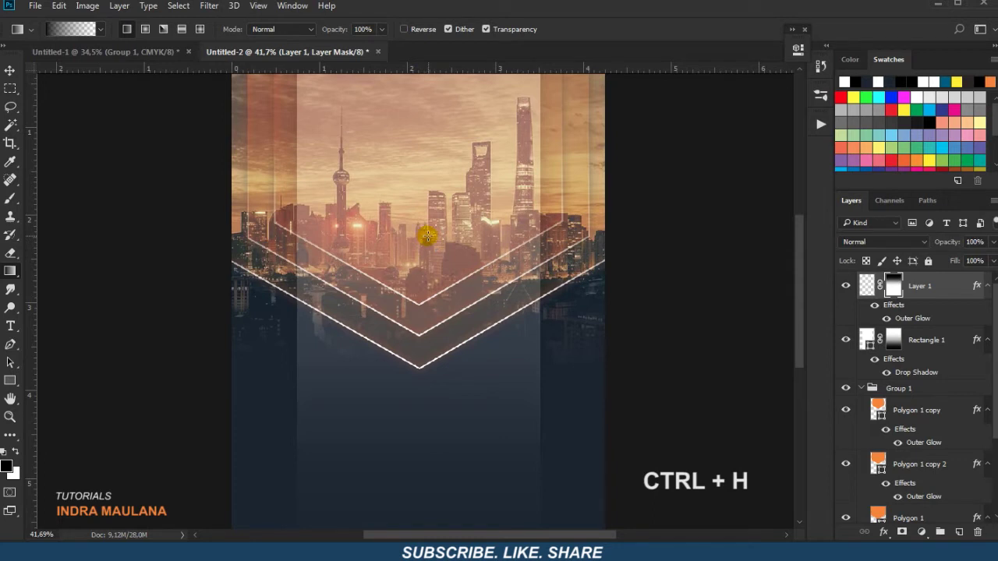
- Revise Layer 1's Outer Glow to 38 px size with a much smaller spread
left_click(9, 70)
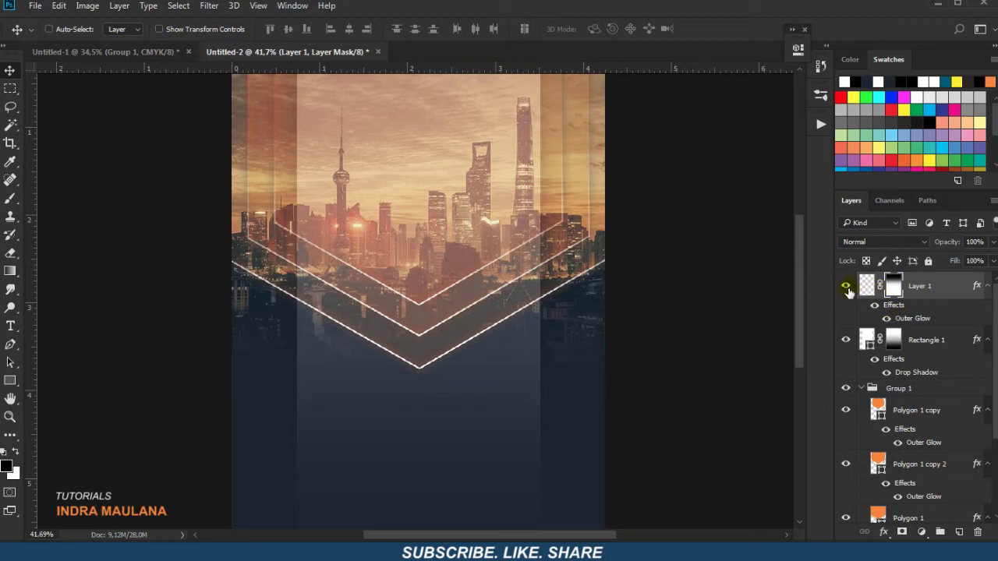
double_click(968, 290)
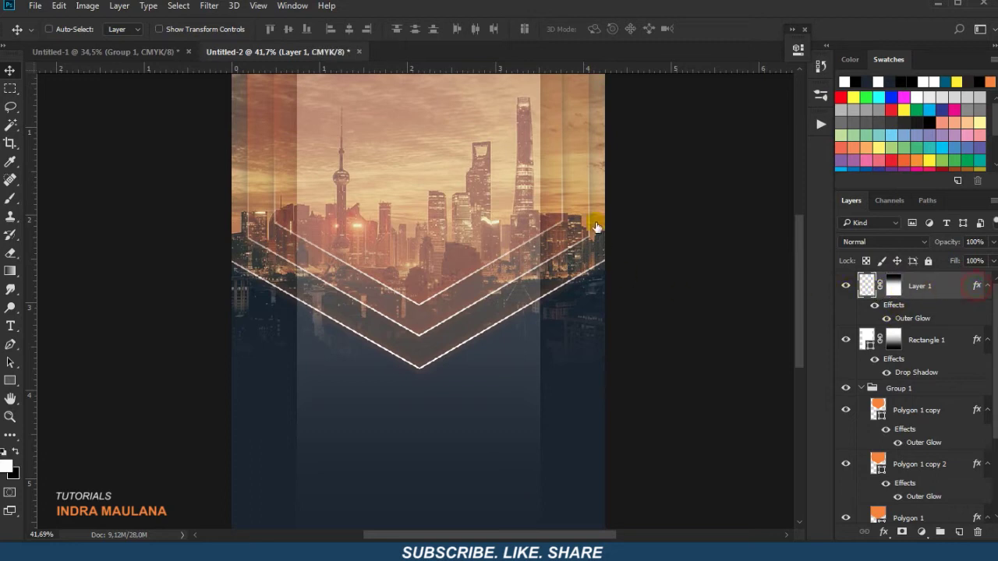
left_click_drag(571, 62, 894, 40)
left_click(579, 281)
left_click_drag(800, 204, 804, 209)
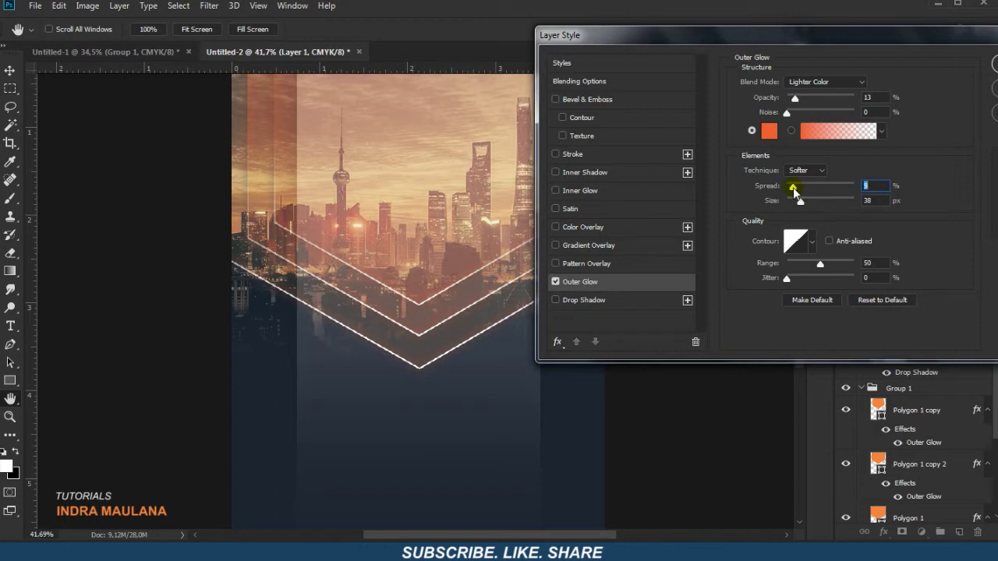
left_click(986, 56)
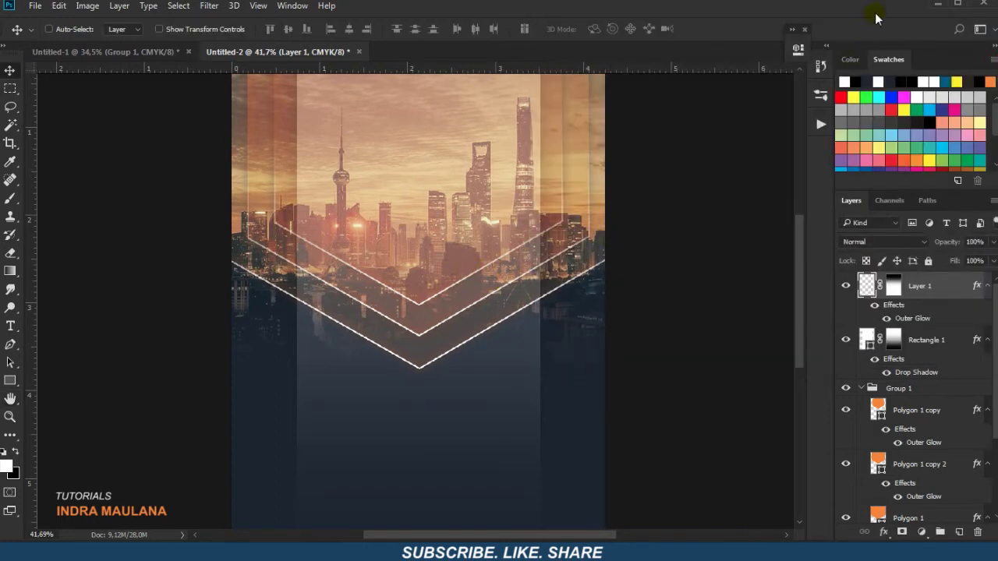
- Add a Color Balance layer clipped to the city photo with midtones +54, −27, −49
left_click(921, 532)
left_click(912, 374)
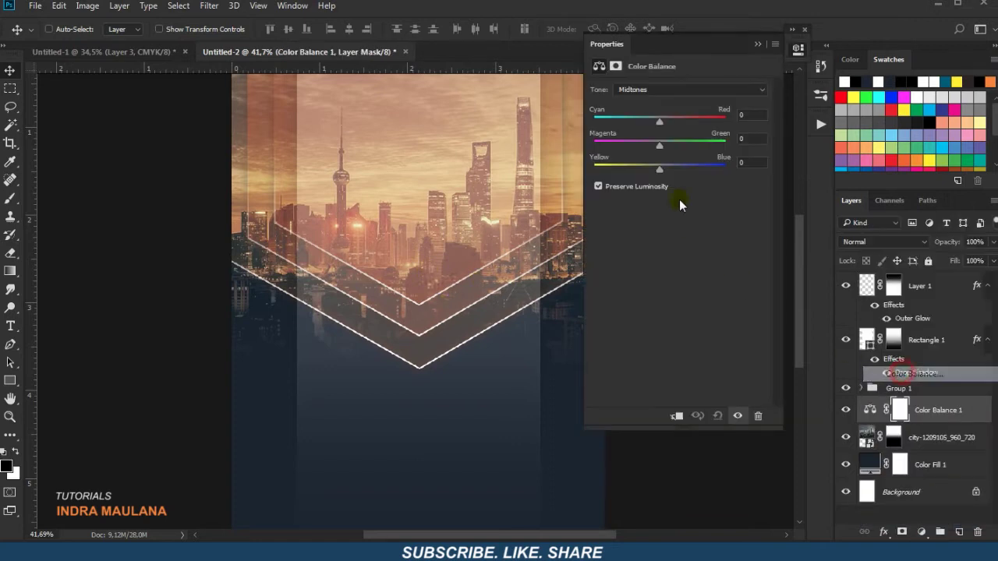
left_click(677, 416)
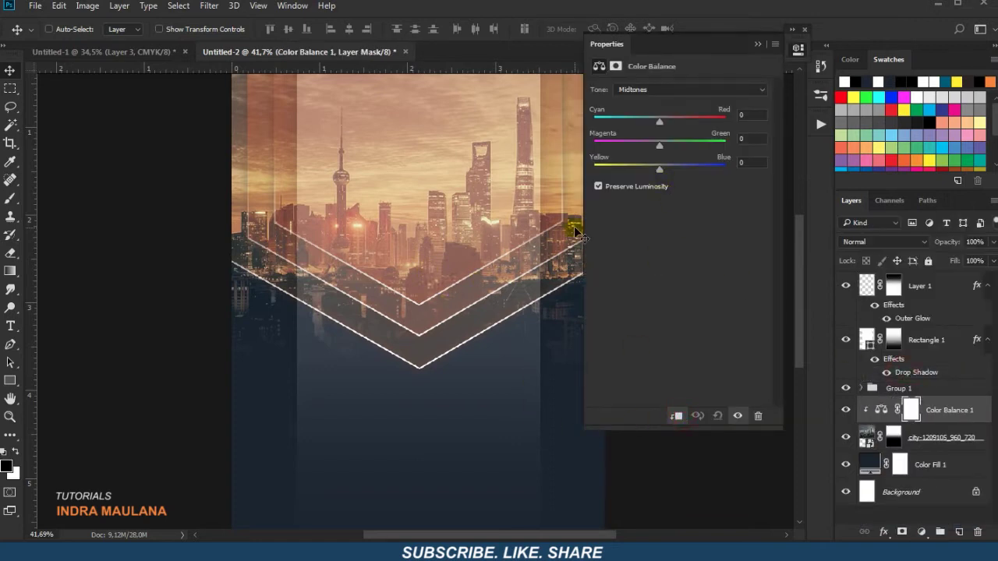
mouse_move(662, 126)
left_mouse_down()
mouse_move(691, 125)
mouse_move(633, 133)
mouse_move(672, 133)
left_mouse_up()
left_click_drag(662, 153, 671, 150)
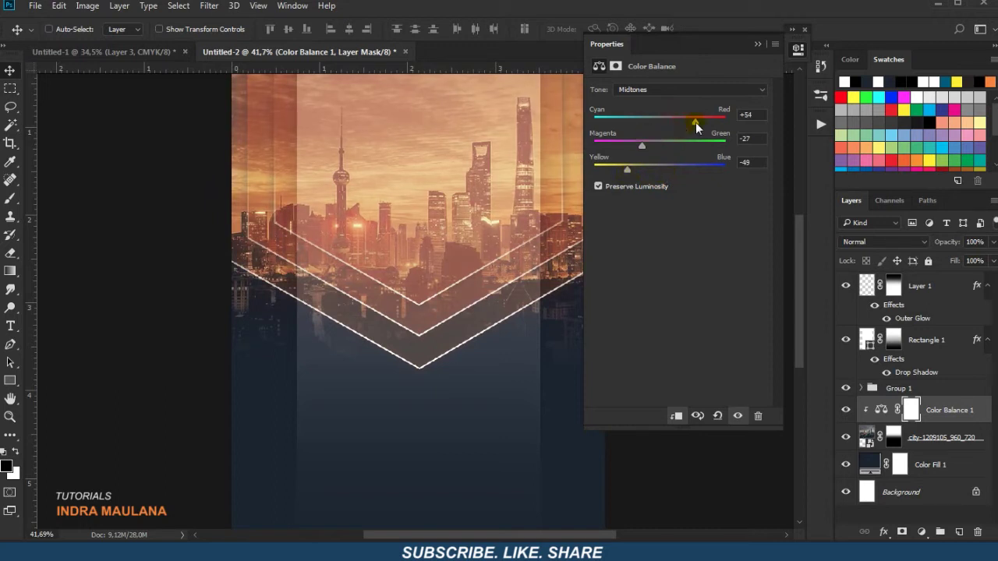
left_click(761, 45)
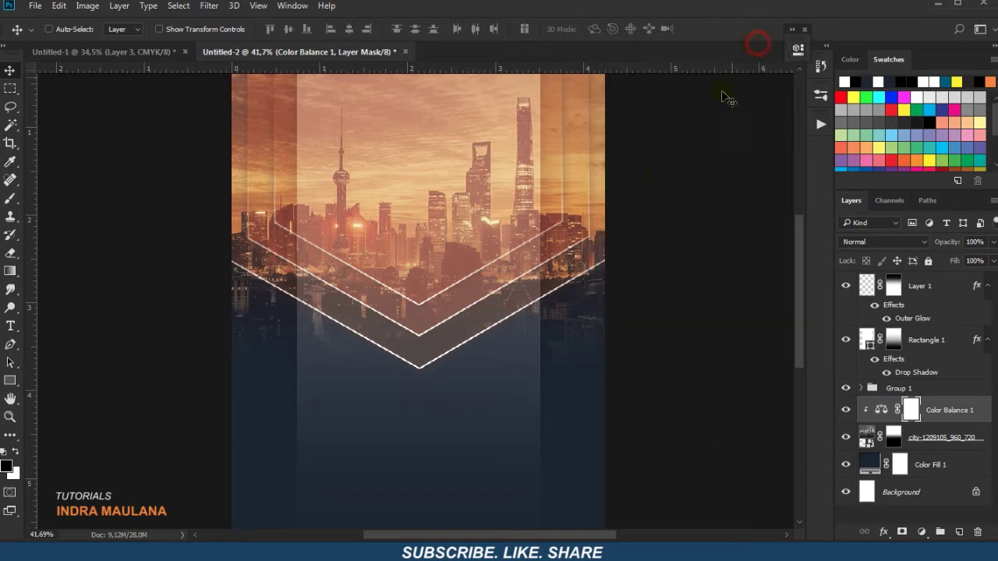
scroll(499, 301, "down", 1)
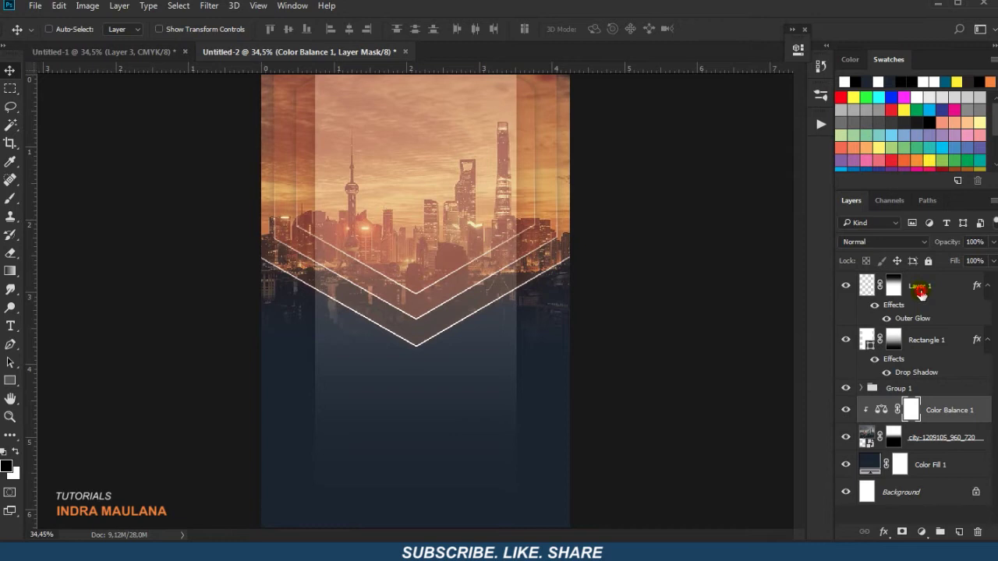
- Select Group 1, add a new layer above it, and set a dark navy foreground
left_click(920, 288)
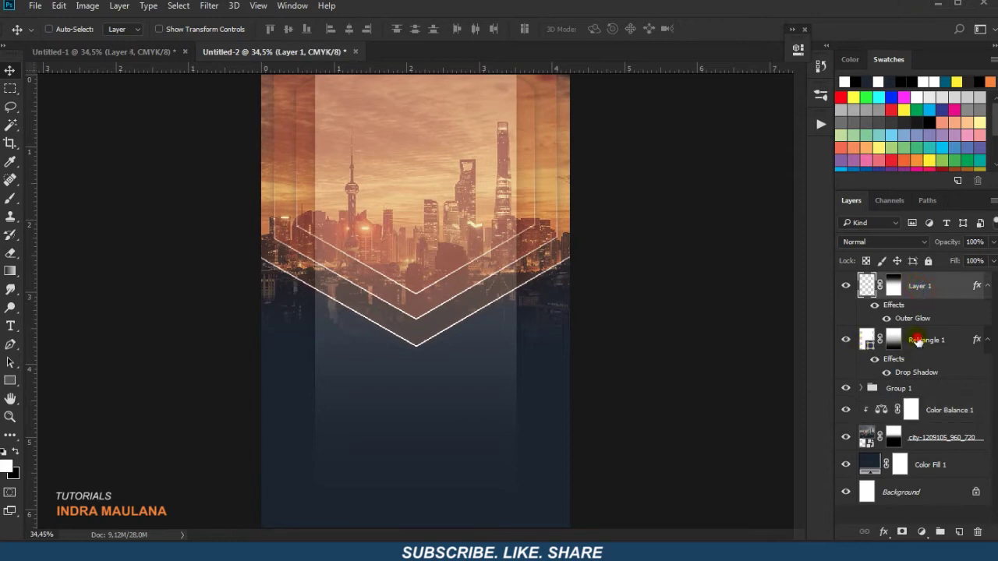
left_click(865, 340)
left_click(845, 340)
left_click(943, 389)
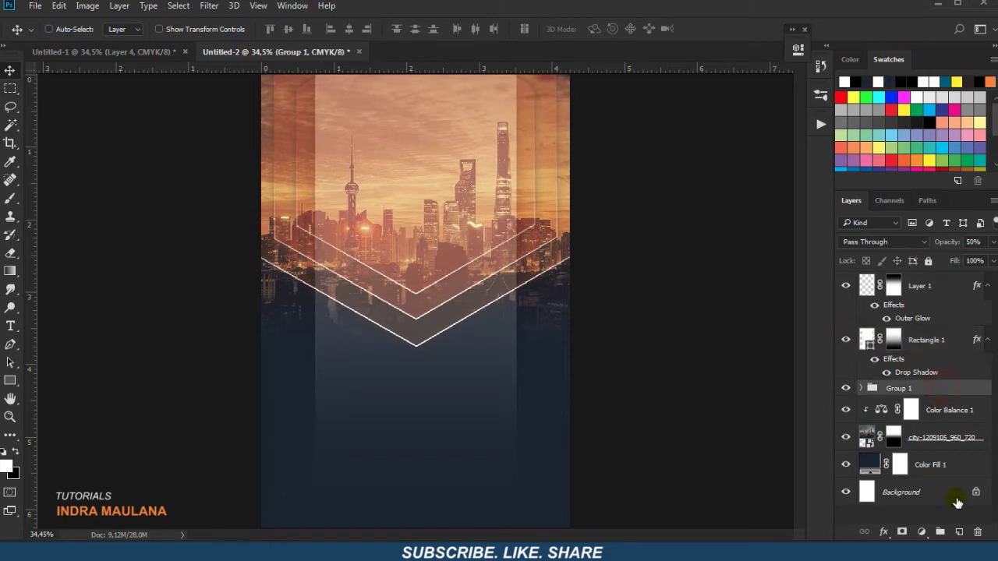
left_click(959, 532)
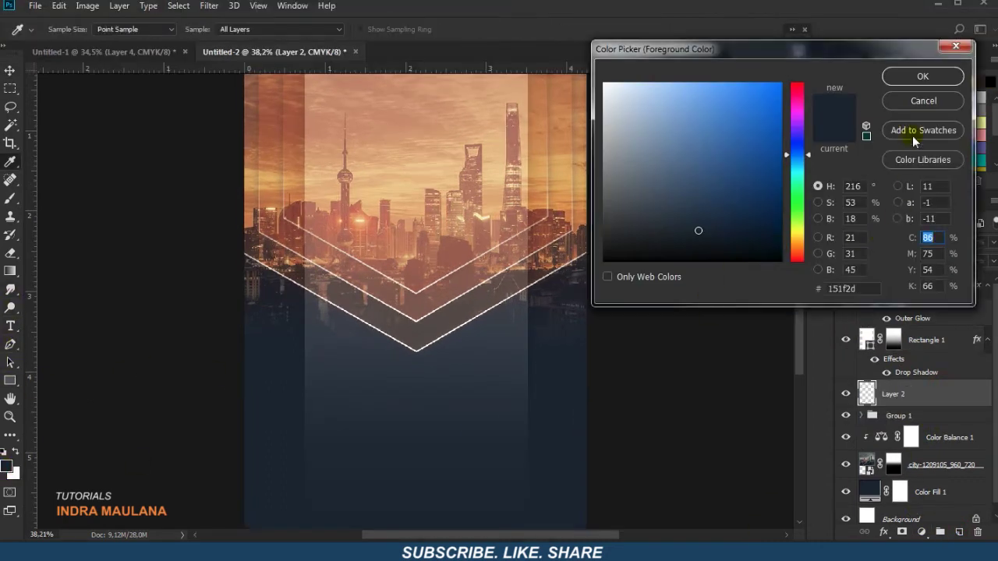
left_click(915, 78)
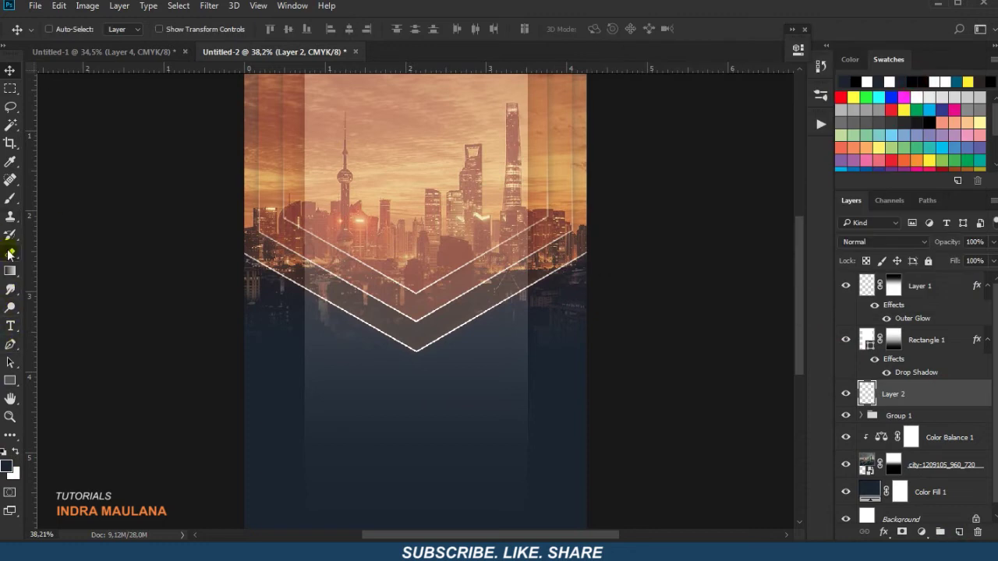
- Draw a dark navy gradient down from the poster top on the new Layer 2
left_click(11, 162)
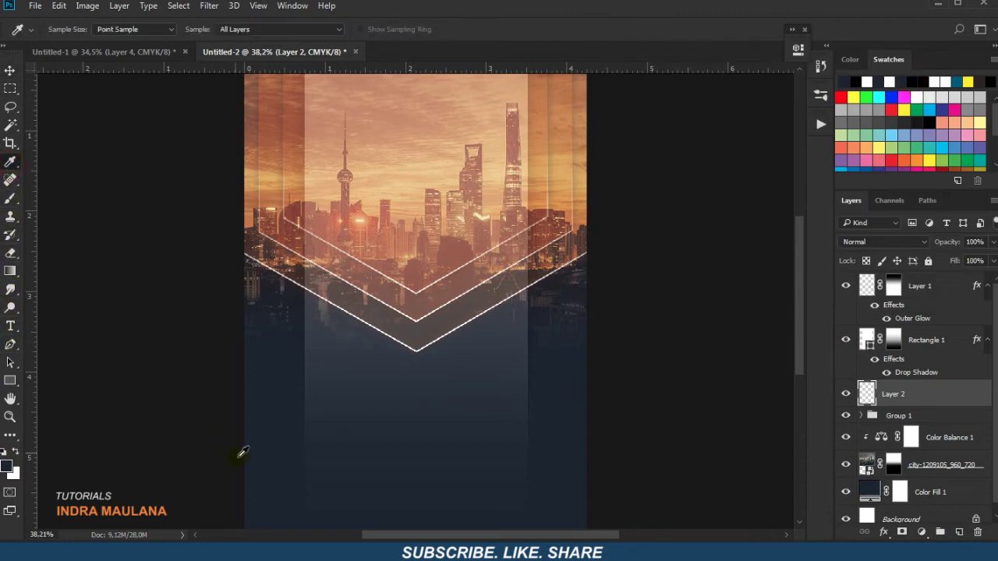
left_click(10, 270)
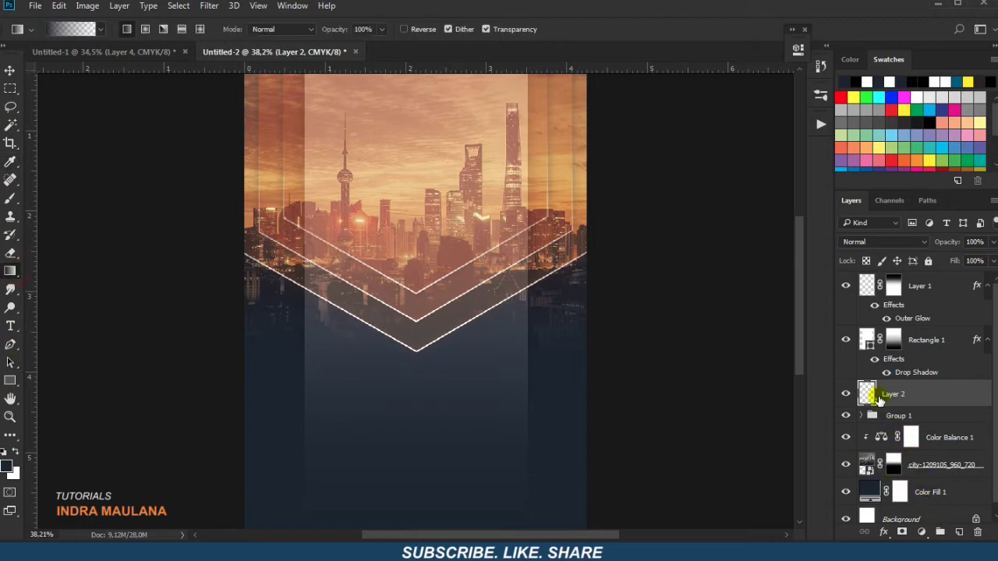
scroll(424, 112, "down", 1)
scroll(424, 109, "down", 1)
left_click_drag(427, 113, 427, 178)
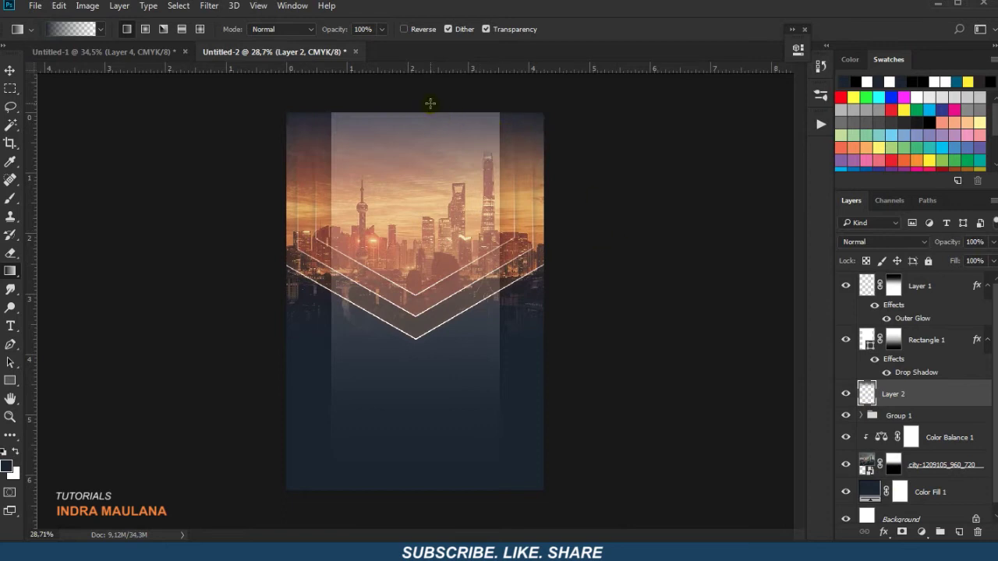
- Set Layer 2 to Vivid Light blending at 78% opacity
left_click(873, 243)
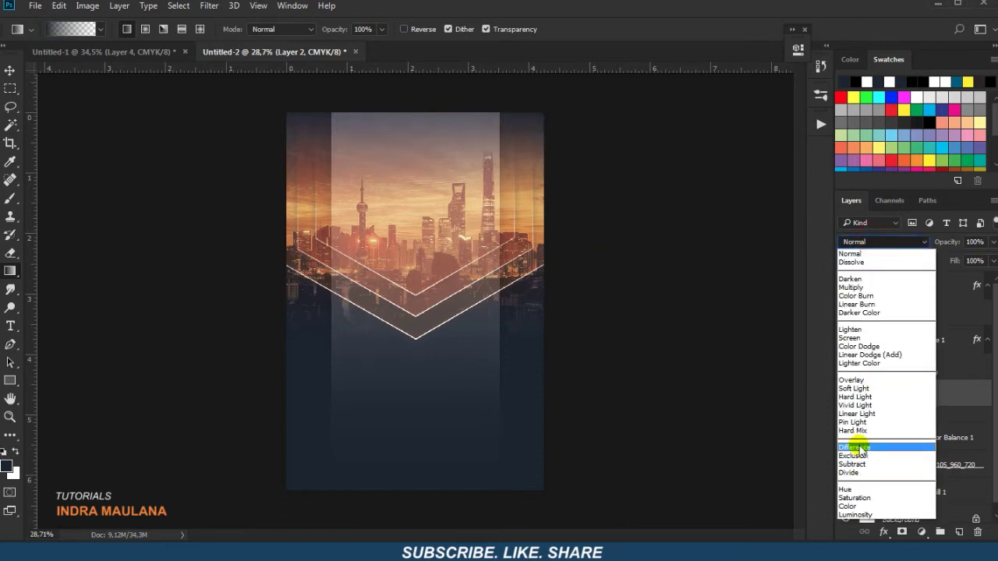
left_click(864, 405)
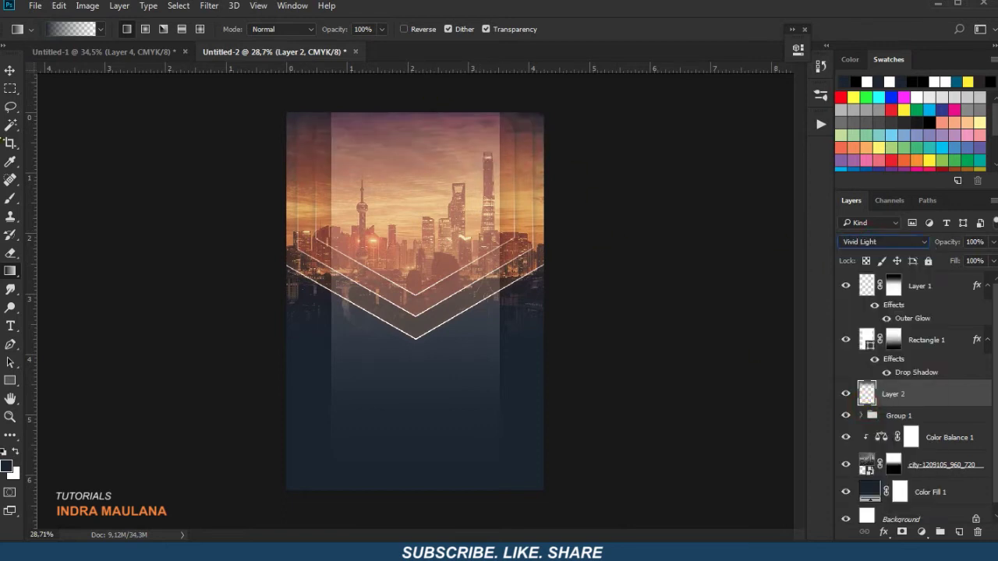
left_click(9, 71)
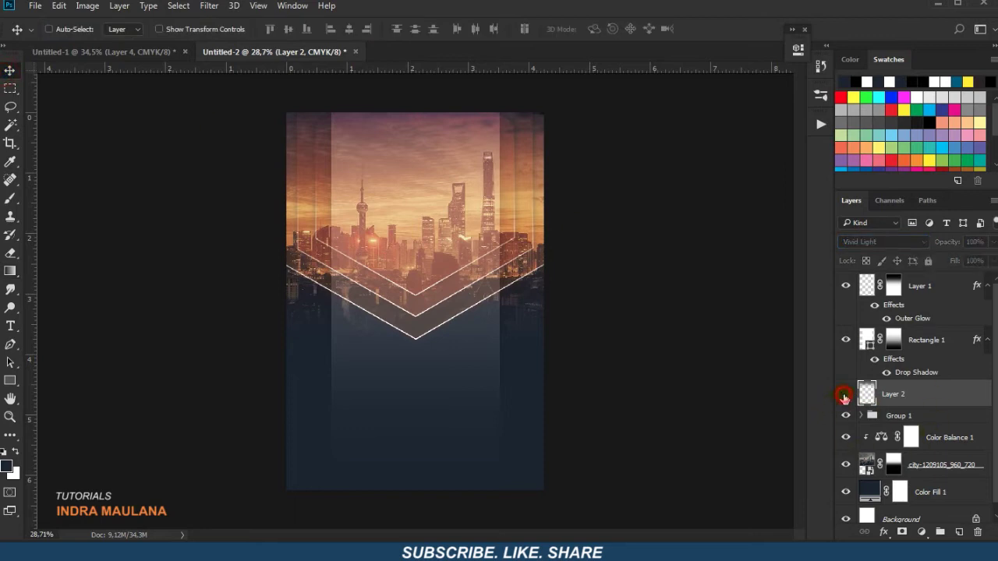
left_click(993, 243)
left_click_drag(993, 261, 979, 262)
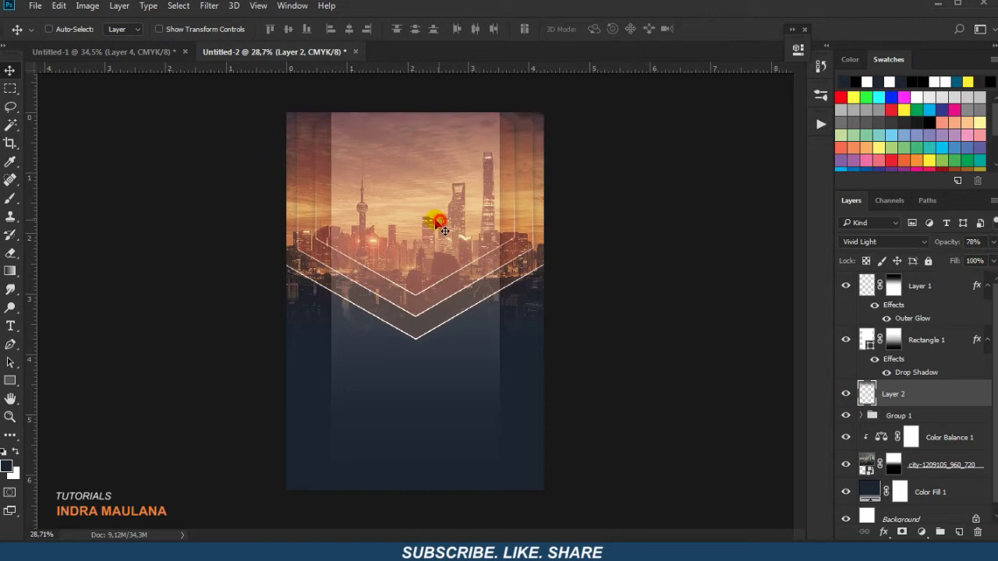
- Load Rectangle 1's central strip outline as a selection
scroll(471, 285, "up", 1)
left_click(471, 284, "ctrl")
left_click(868, 340, "ctrl")
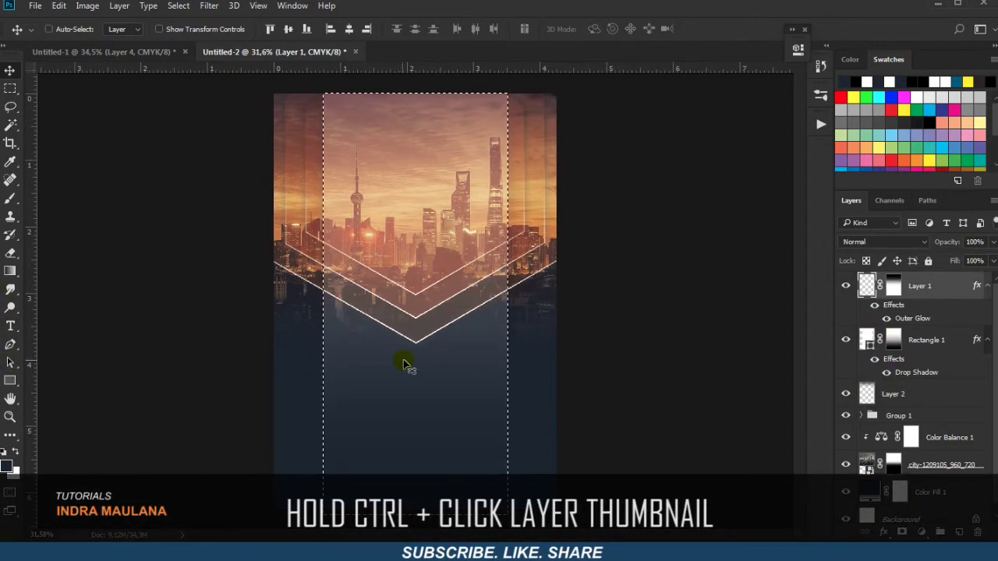
- On a new Layer 3, stroke the central rectangle selection with a 3 px white (ffffff) outline
left_click(959, 534)
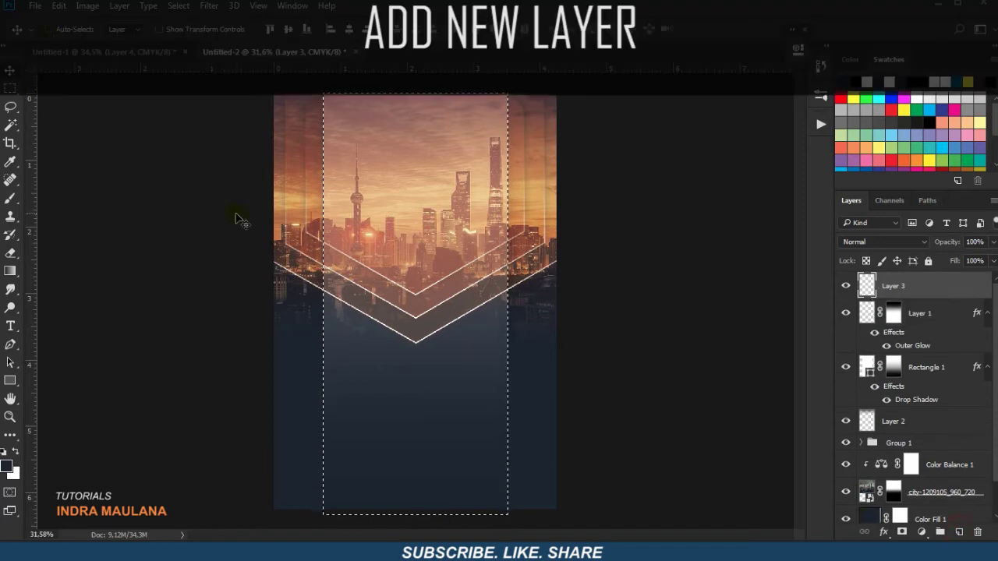
left_click(58, 6)
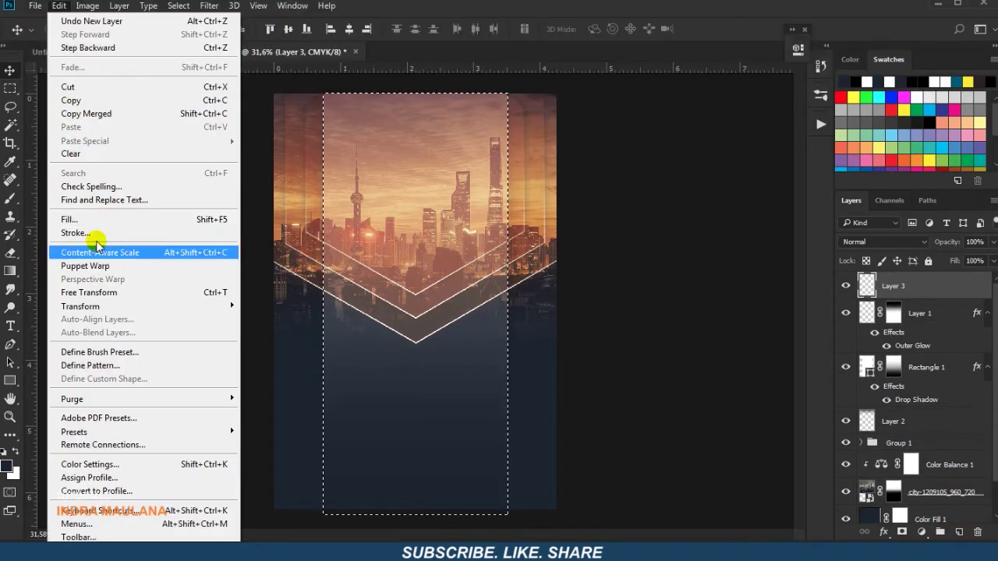
left_click(78, 232)
type("3")
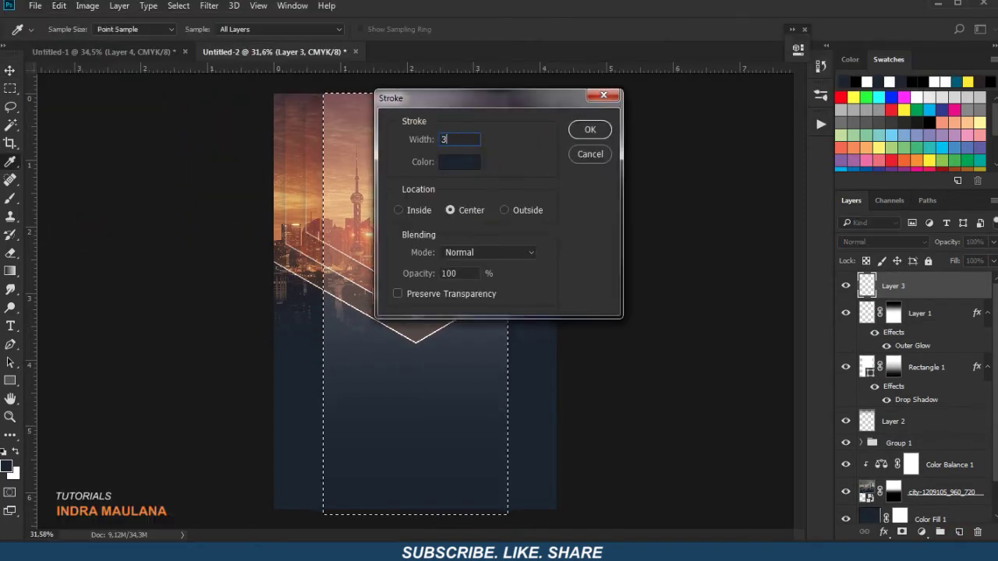
type("px")
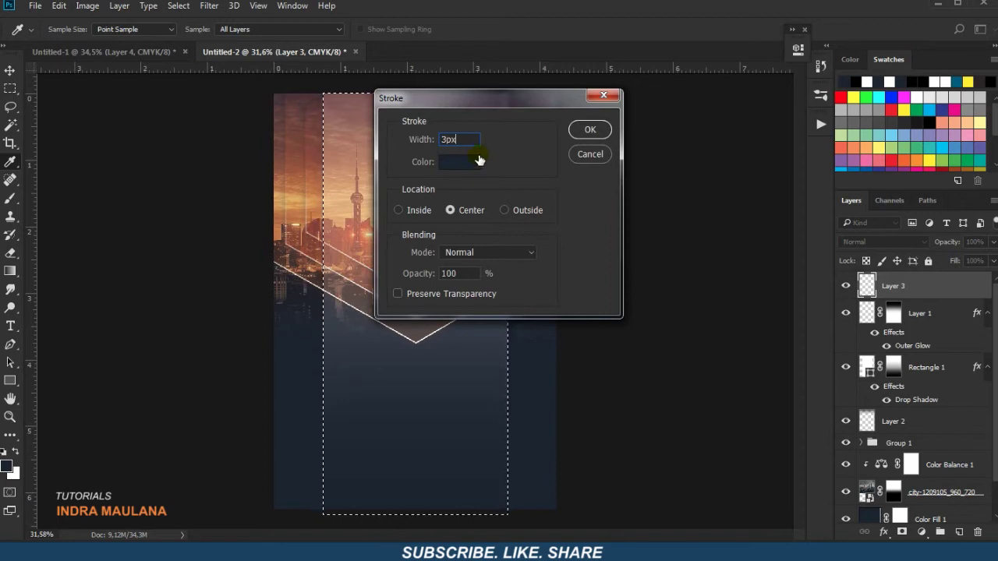
left_click(460, 162)
left_click(605, 83)
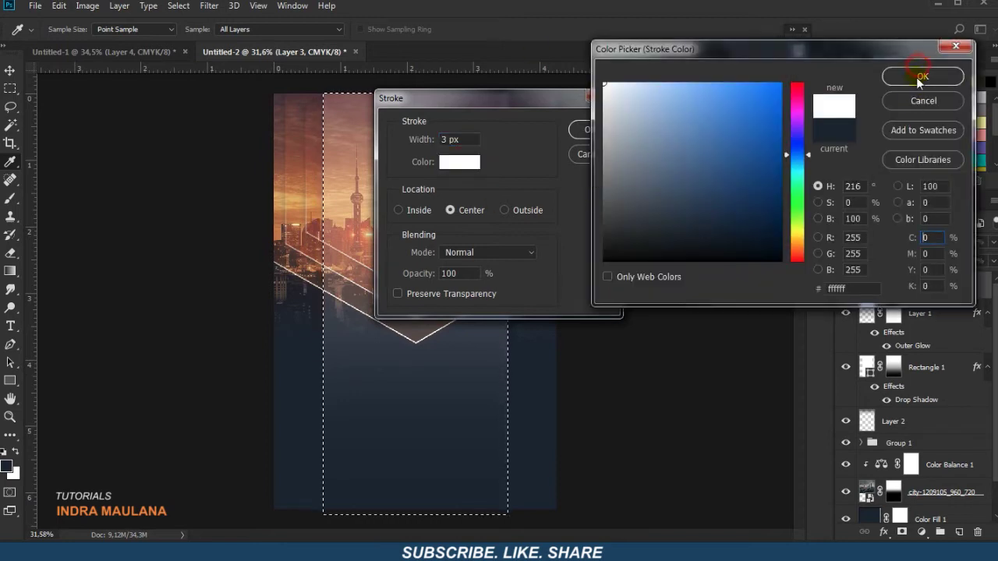
left_click(920, 78)
left_click(594, 129)
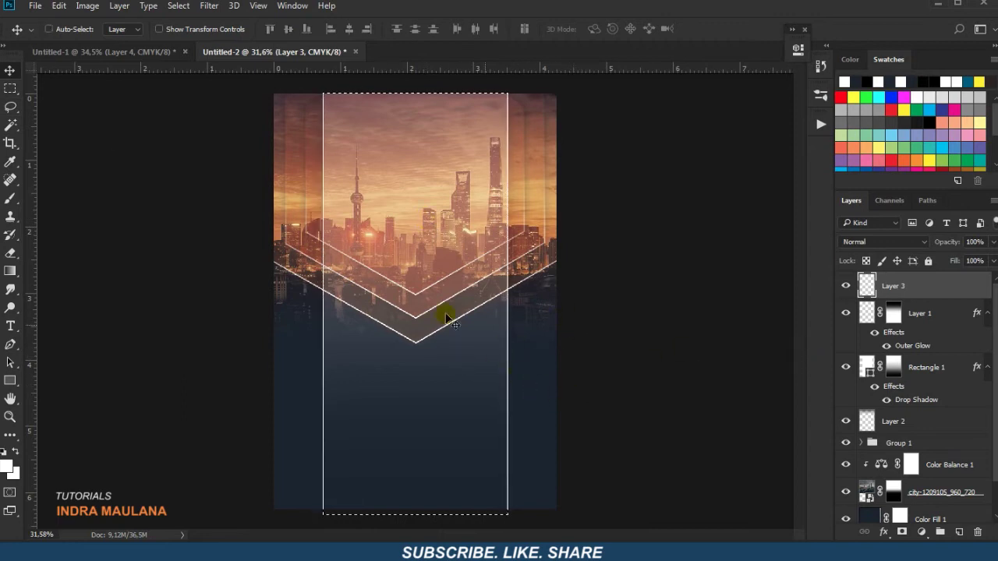
- Mask Layer 3 with a gradient fading the white outline toward the top, then fit the view
left_click(11, 271)
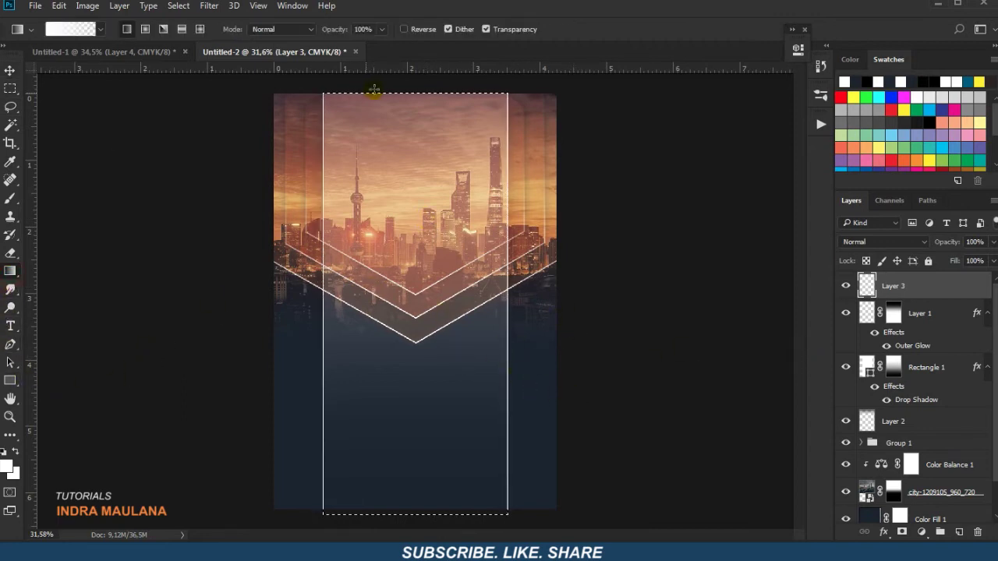
left_click(902, 531)
left_click_drag(419, 84, 426, 163)
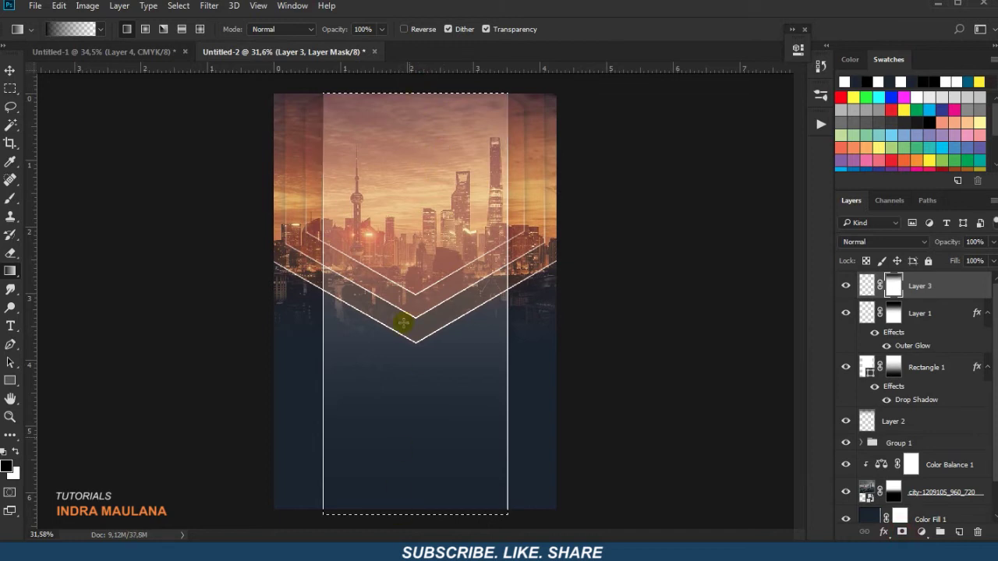
left_click(10, 71)
mouse_move(441, 338)
left_mouse_down()
mouse_move(510, 348)
mouse_move(507, 429)
left_mouse_up()
scroll(507, 429, "down", 5)
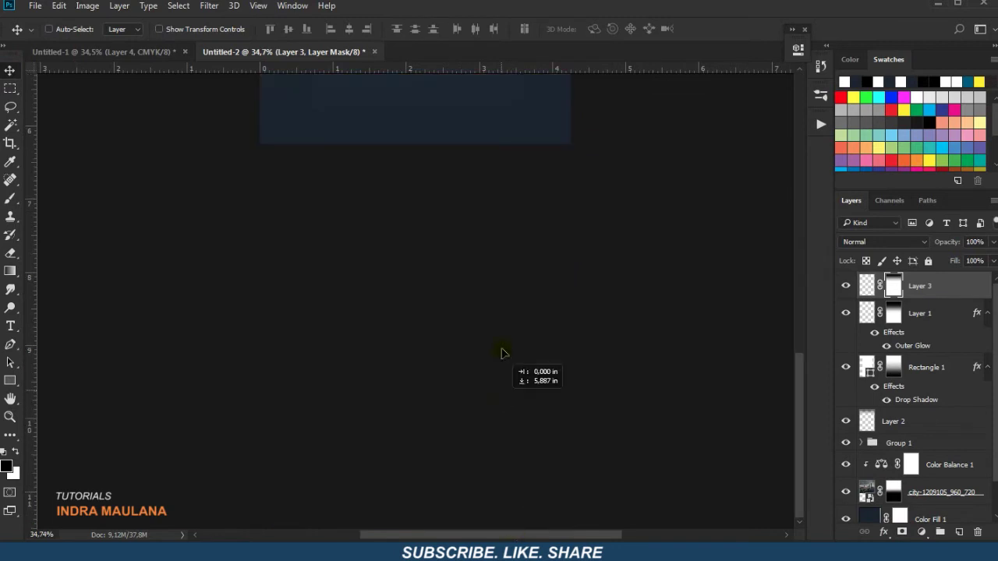
left_click_drag(504, 261, 487, 467)
mouse_move(508, 430)
left_mouse_down()
mouse_move(504, 322)
mouse_move(508, 357)
left_mouse_up()
key("ctrl+0")
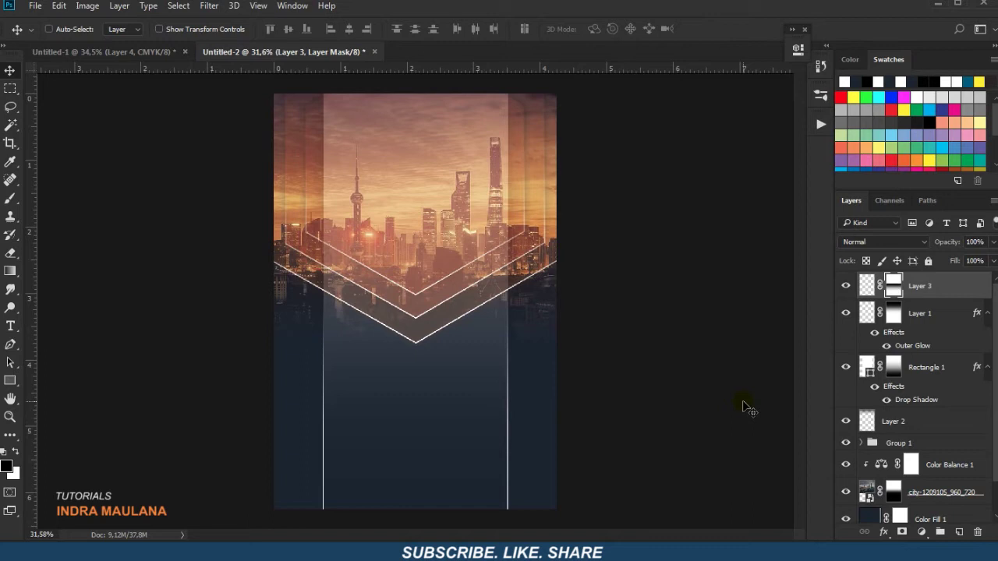
left_click_drag(517, 418, 520, 410)
- Open Layer 3's Outer Glow layer style settings
left_click(885, 533)
key("Escape")
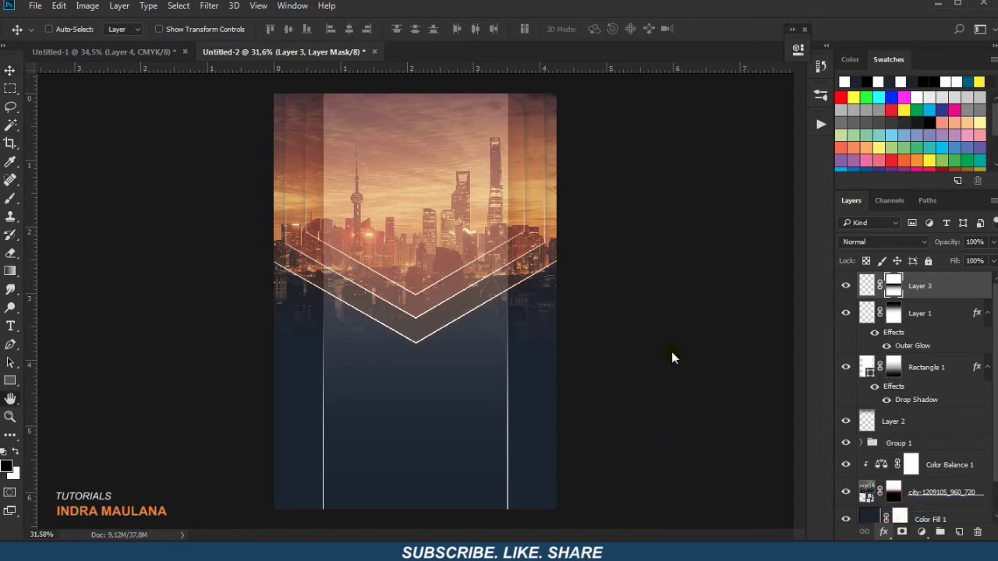
double_click(912, 346)
left_click_drag(504, 62, 797, 62)
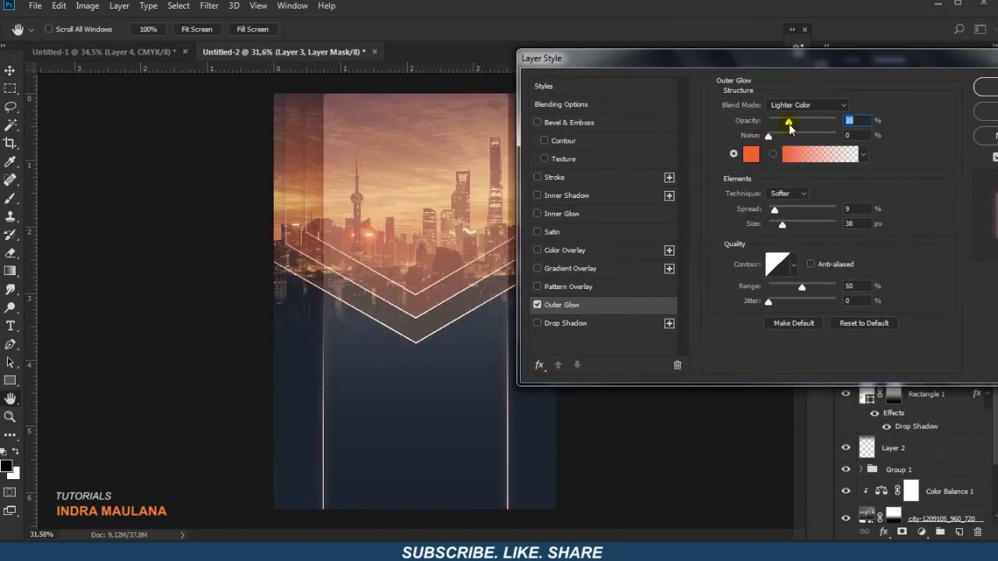
- Confirm the orange outer glow on Layer 3 and widen the lines to about 118%
left_click(984, 87)
key("ctrl+t")
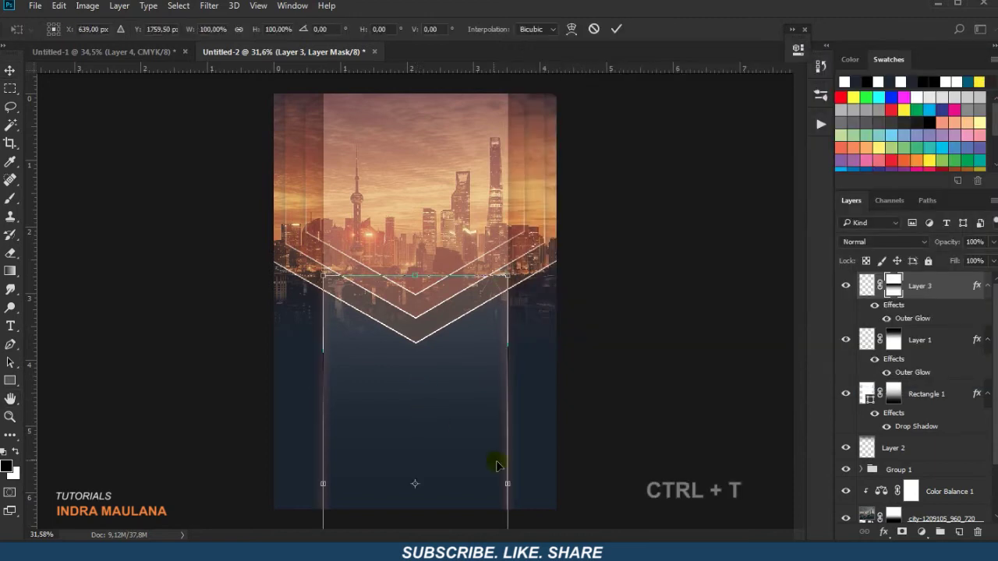
left_click_drag(508, 483, 523, 483)
key("Return")
- Group Layer 3 through Color Fill 1 into Group 2, toggling its visibility to check it
scroll(616, 443, "up", 1)
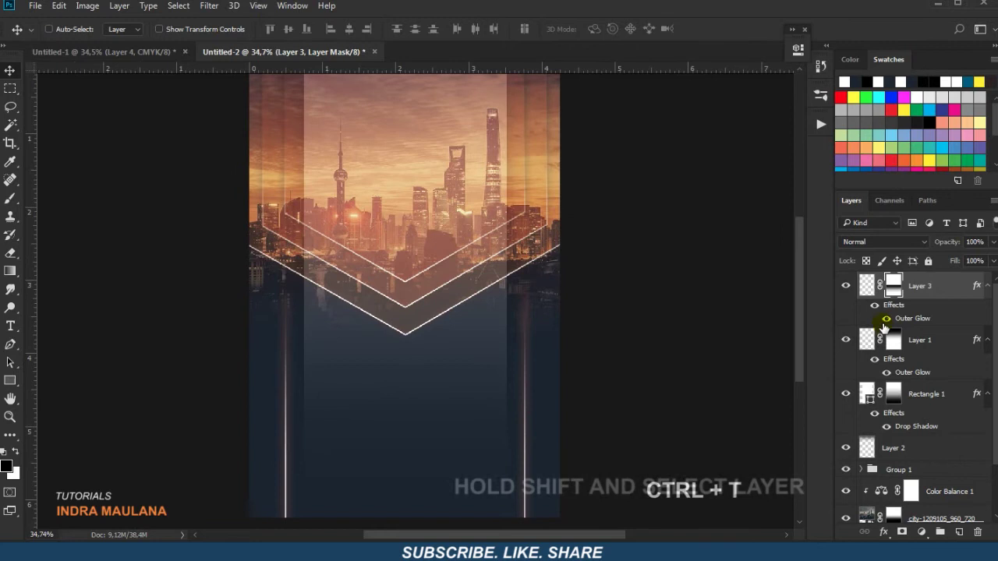
scroll(920, 389, "down", 2)
left_click(932, 483, "shift")
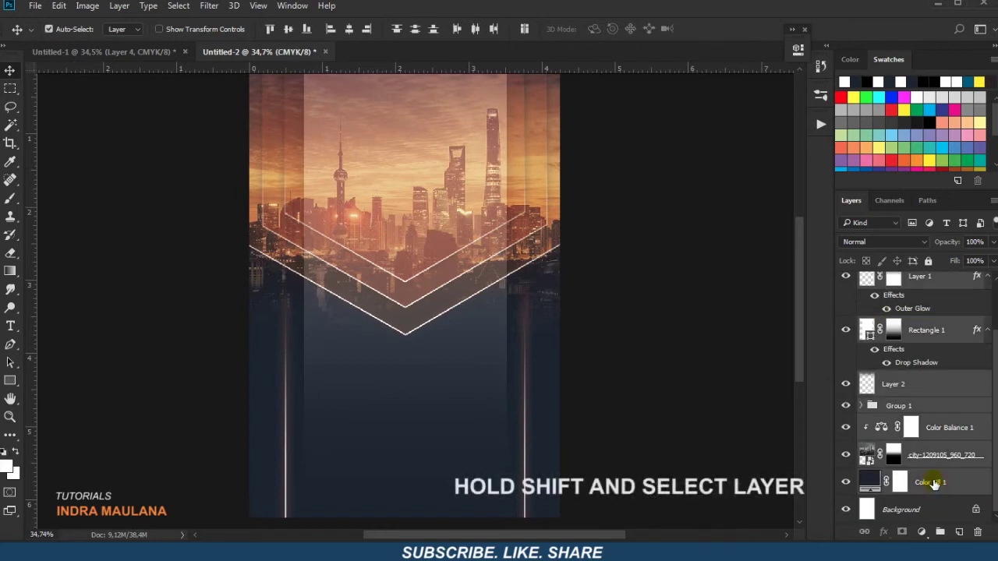
key("ctrl+g")
left_click(845, 280)
left_click(845, 280)
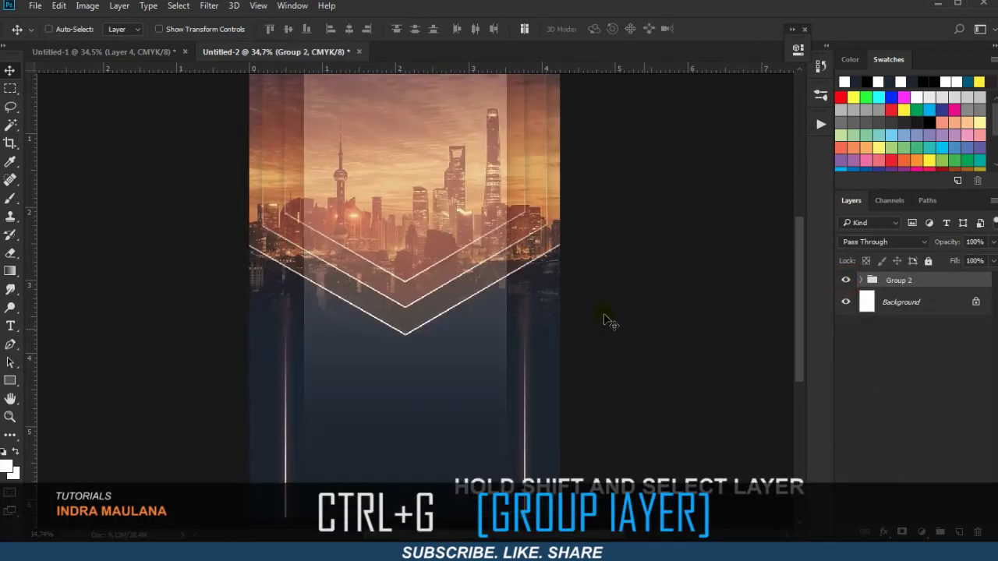
scroll(380, 233, "up", 1)
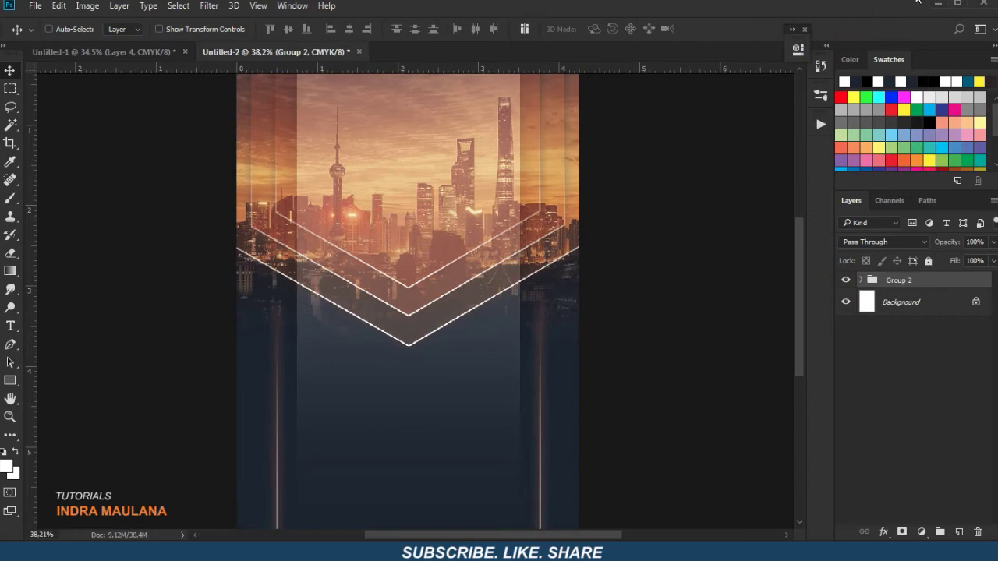
- Add white MUSIC text in the sky, enlarged to about 437% and centred
left_click(11, 326)
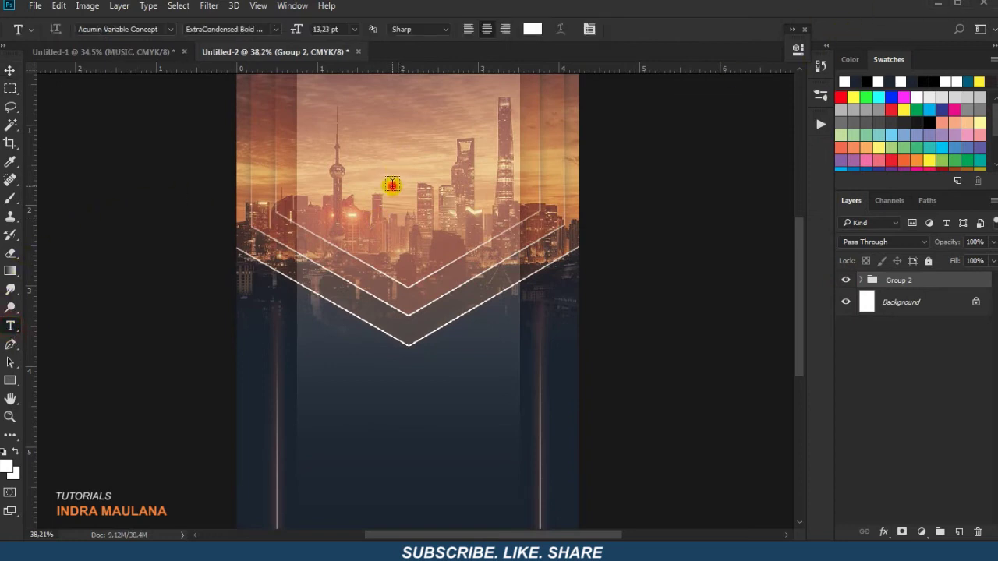
left_click(391, 185)
key("ctrl+Return")
key("v")
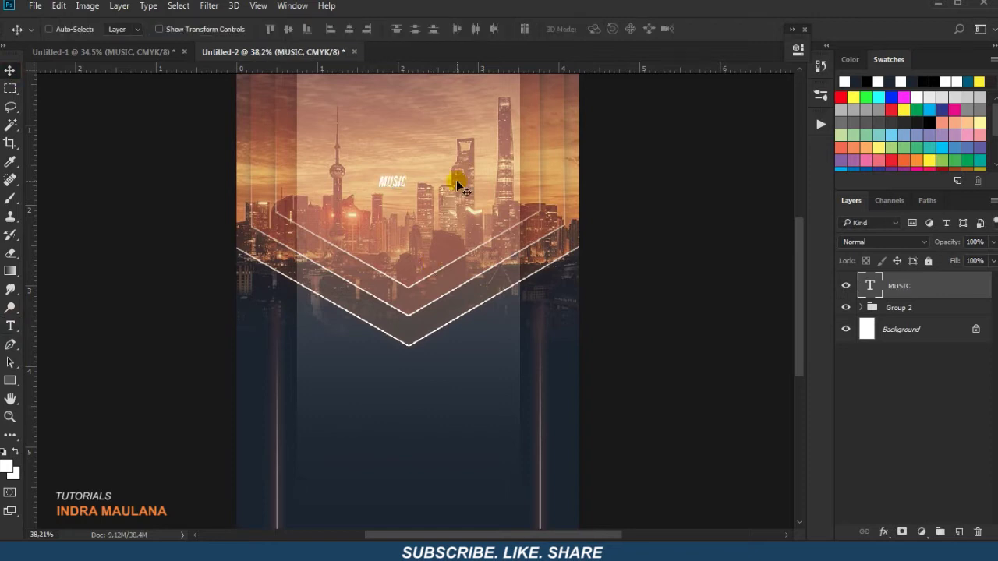
key("ctrl+t")
left_click_drag(427, 205, 453, 219)
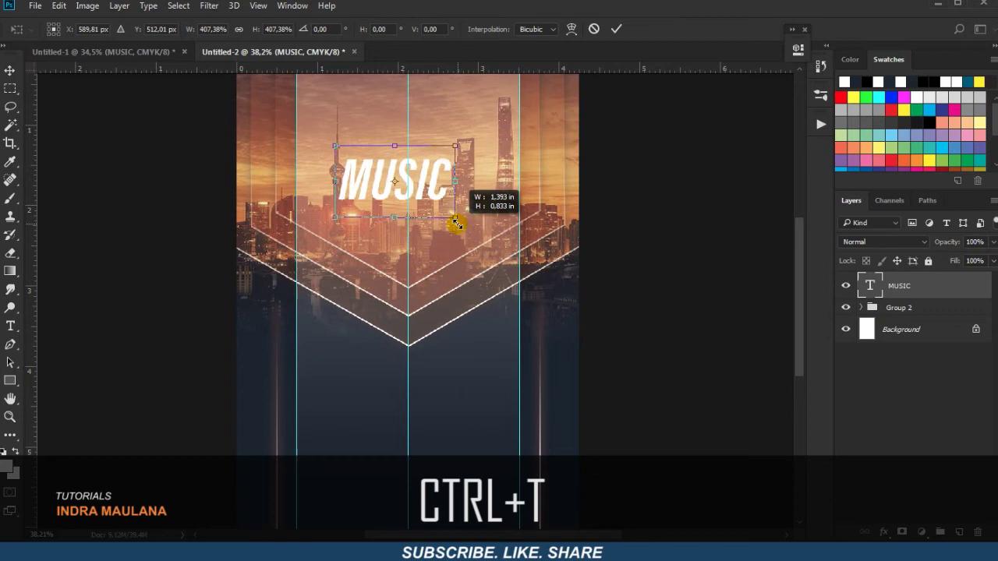
mouse_move(411, 175)
left_mouse_down()
mouse_move(430, 165)
mouse_move(430, 141)
left_mouse_up()
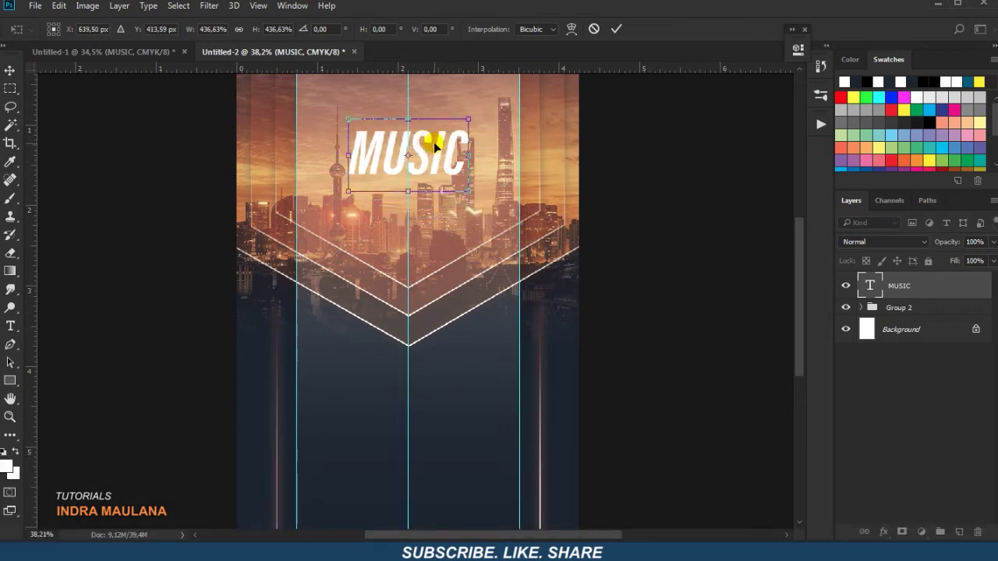
key("Return")
- Set MUSIC in Acumin Variable Concept and place a duplicate layer just below it
double_click(868, 288)
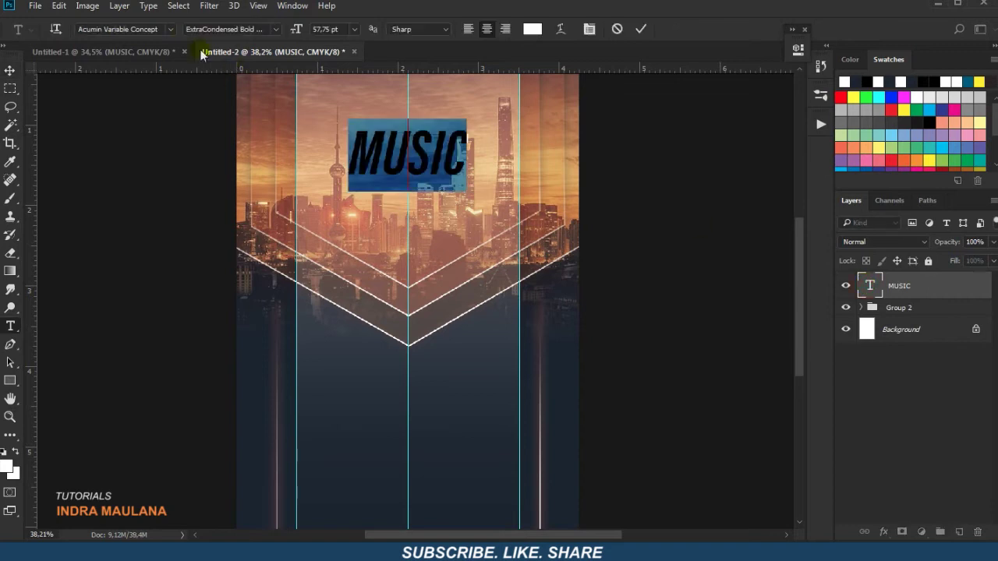
left_click(181, 29)
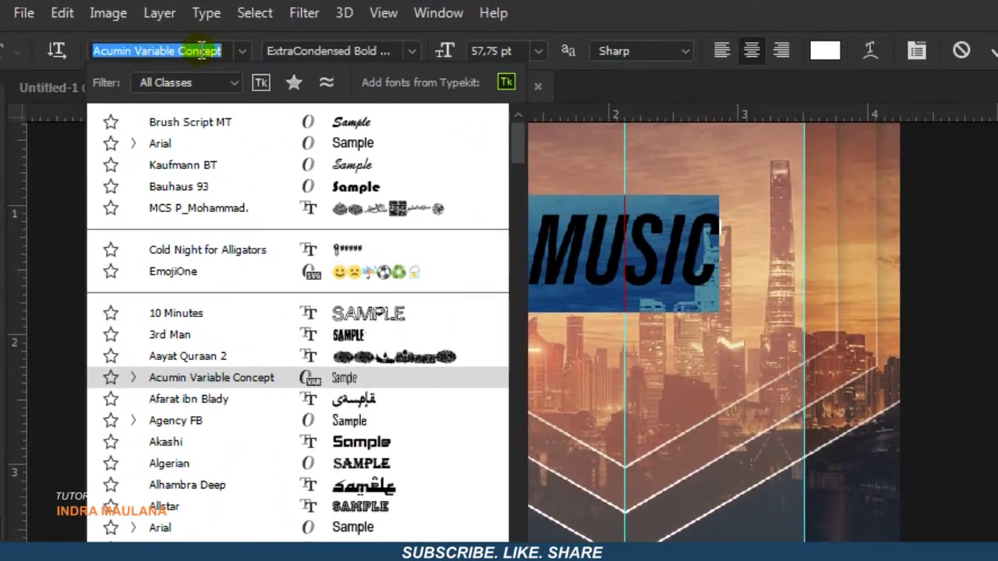
left_click(193, 375)
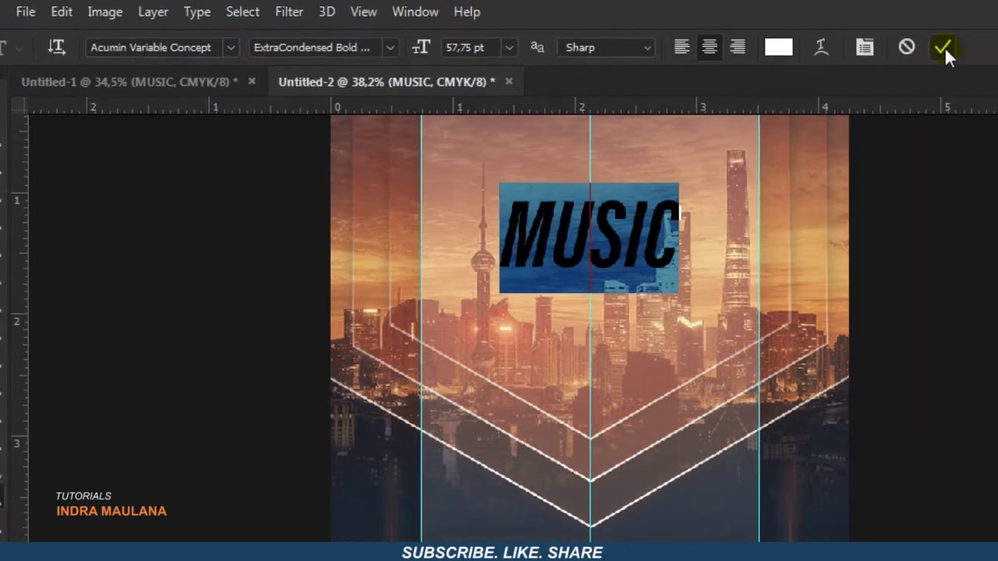
left_click(944, 47)
key("v")
left_click_drag(904, 286, 959, 532)
left_click_drag(395, 202, 408, 207)
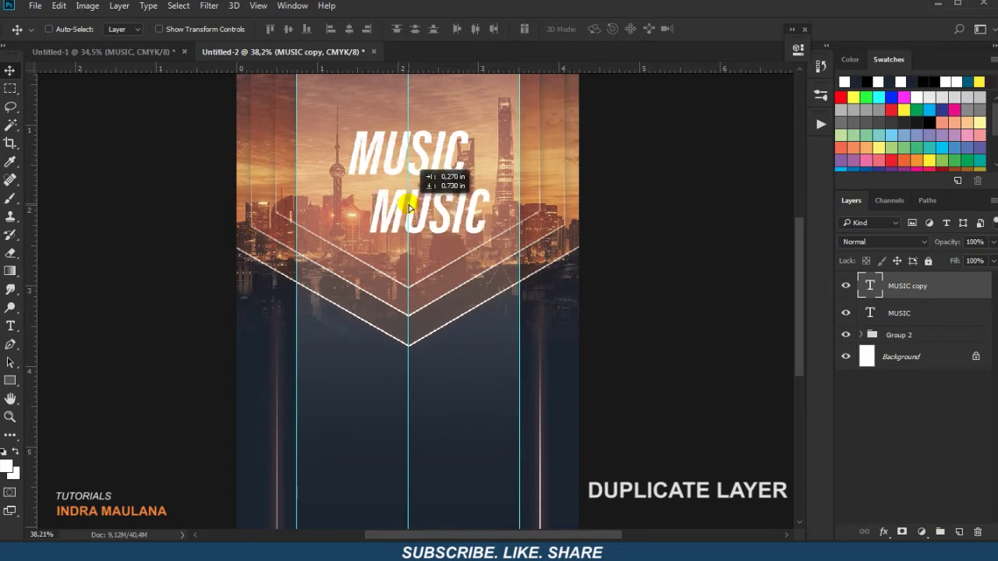
- Change the duplicate text layer's word to CITY
left_click_drag(408, 207, 408, 199)
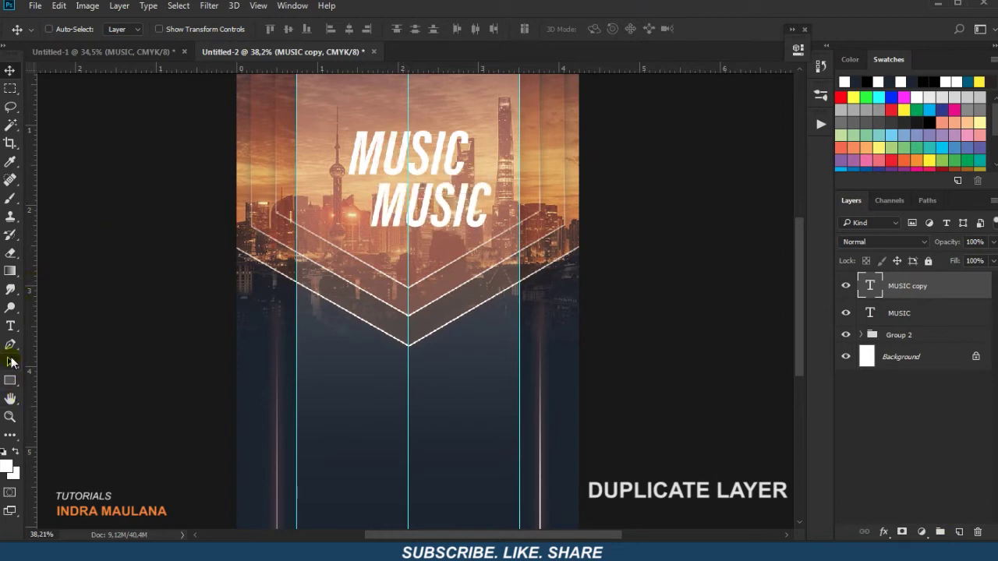
left_click(10, 326)
left_click_drag(467, 209, 373, 207)
type("CI")
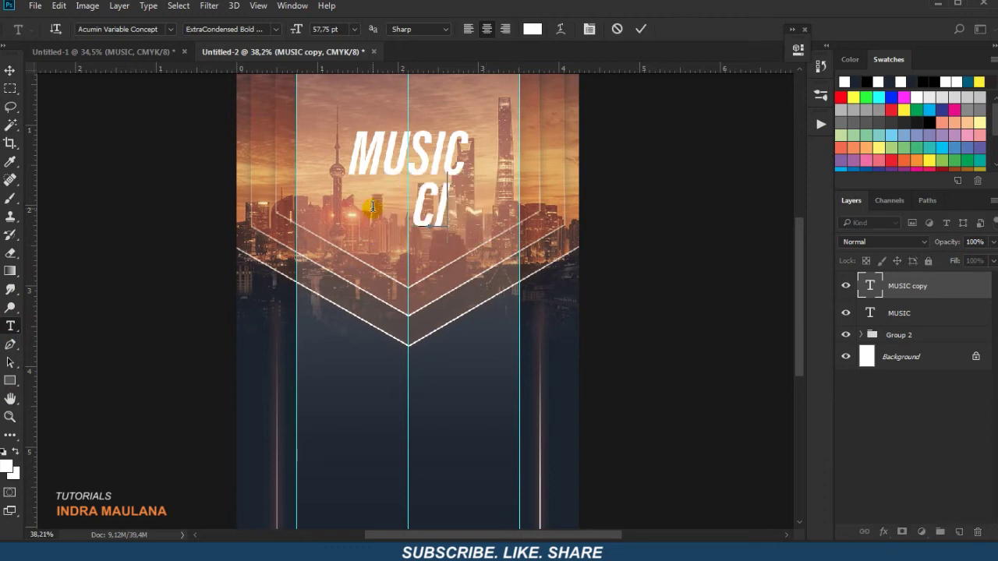
type("TY")
key("ctrl+Return")
key("v")
- Stagger CITY below and right of MUSIC, then shift both words slightly left
left_click_drag(452, 197, 437, 225)
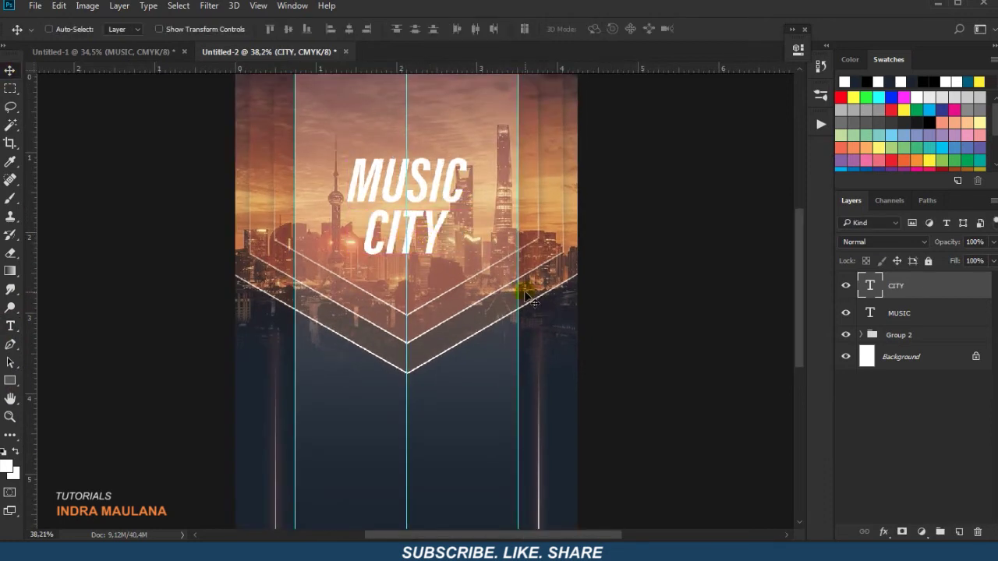
left_click_drag(435, 231, 471, 232)
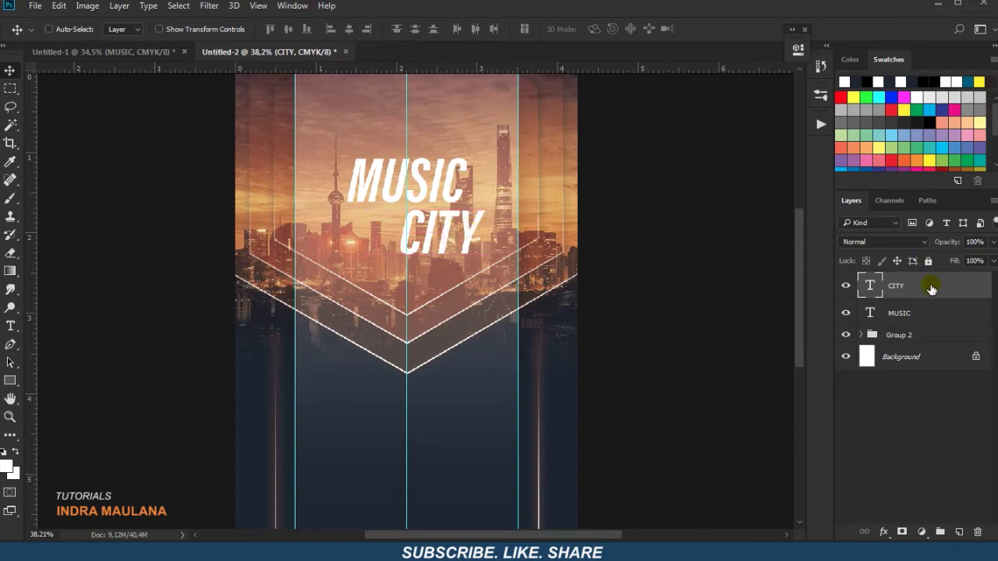
left_click(931, 310, "shift")
mouse_move(429, 178)
left_mouse_down()
mouse_move(413, 179)
mouse_move(415, 167)
left_mouse_up()
- Give MUSIC a subtle black drop shadow (16 px distance, 9 px size)
left_click(947, 293)
left_click(931, 316)
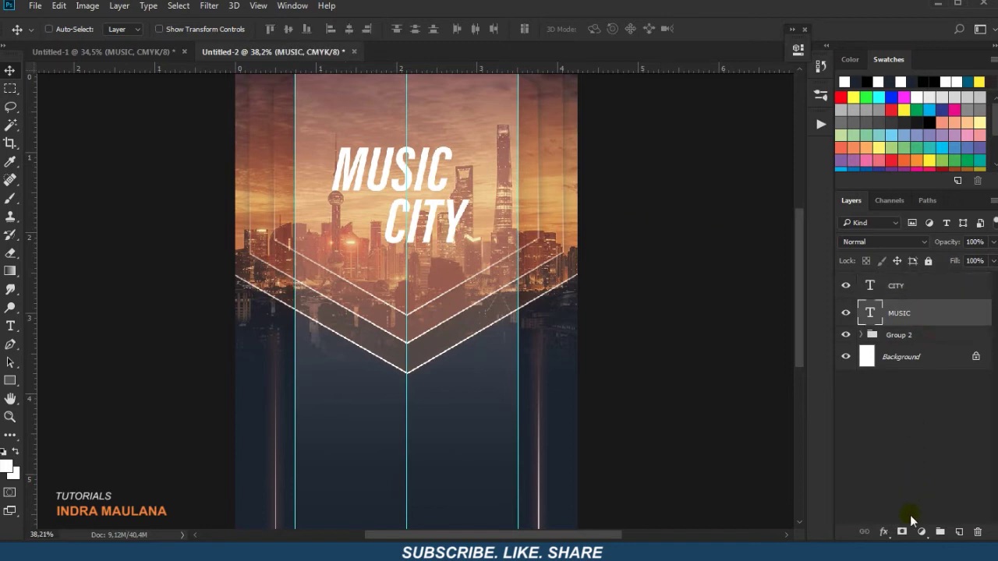
left_click(883, 533)
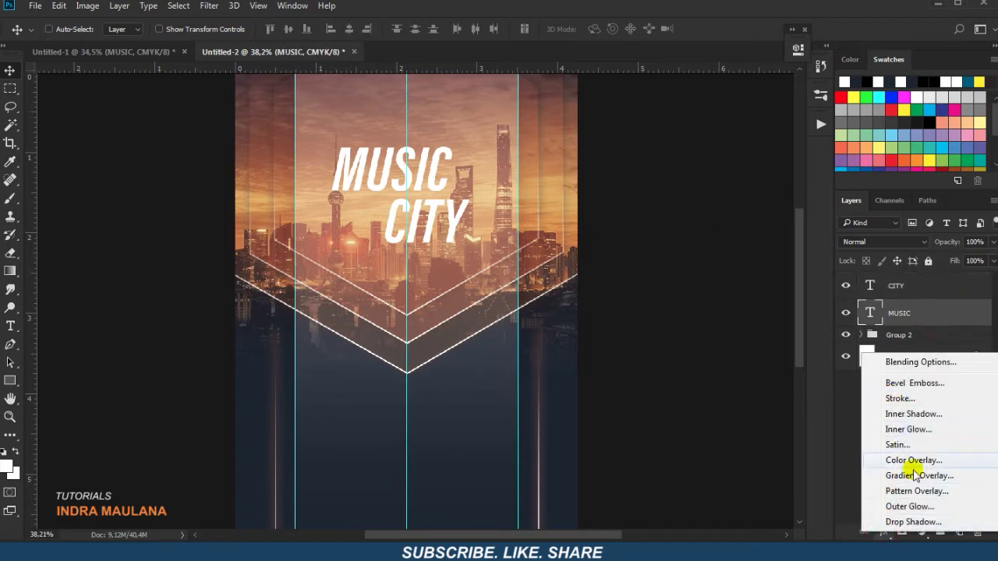
left_click(912, 521)
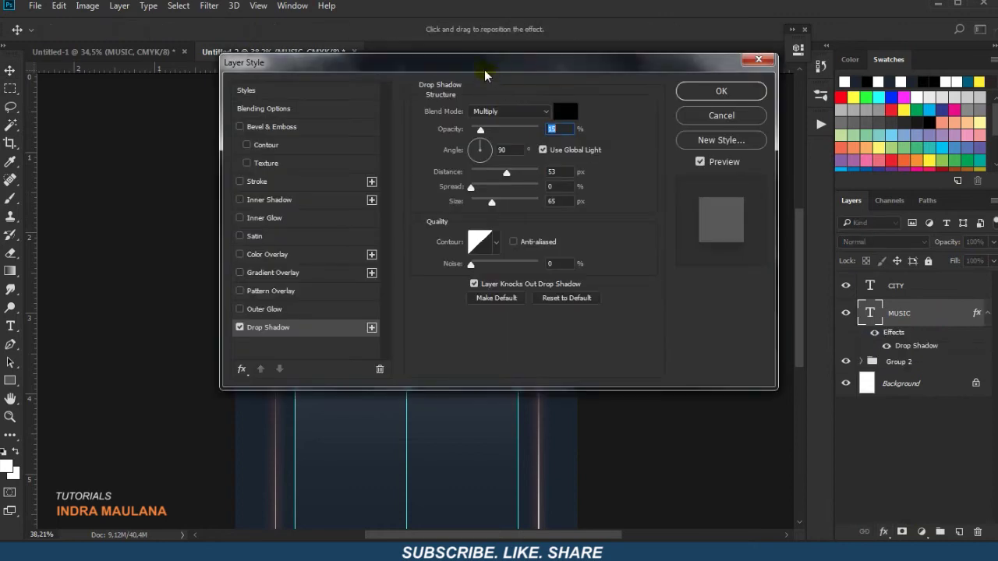
mouse_move(488, 72)
left_mouse_down()
mouse_move(881, 81)
mouse_move(849, 72)
left_mouse_up()
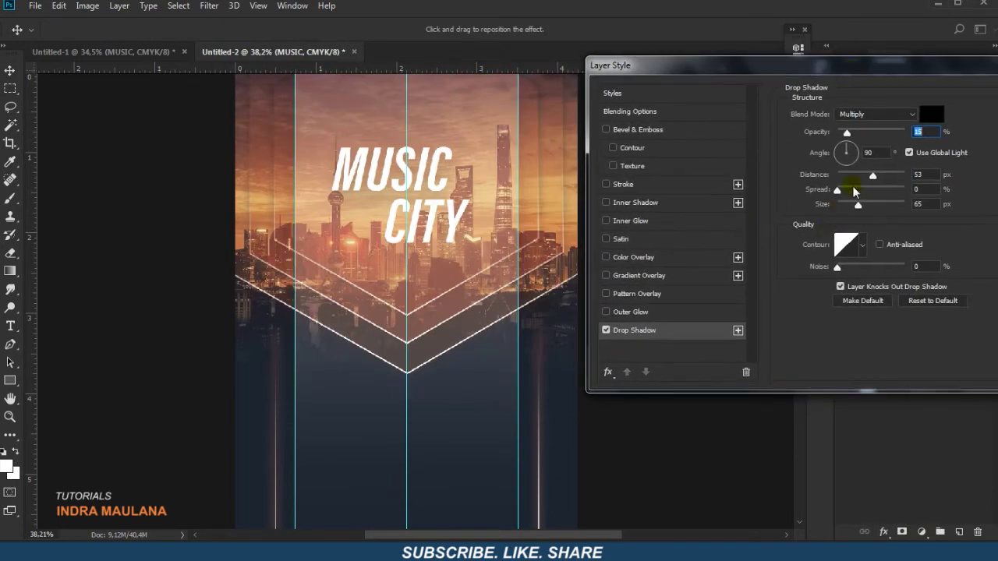
left_click_drag(858, 204, 846, 207)
left_click_drag(873, 175, 849, 176)
left_click_drag(847, 133, 854, 137)
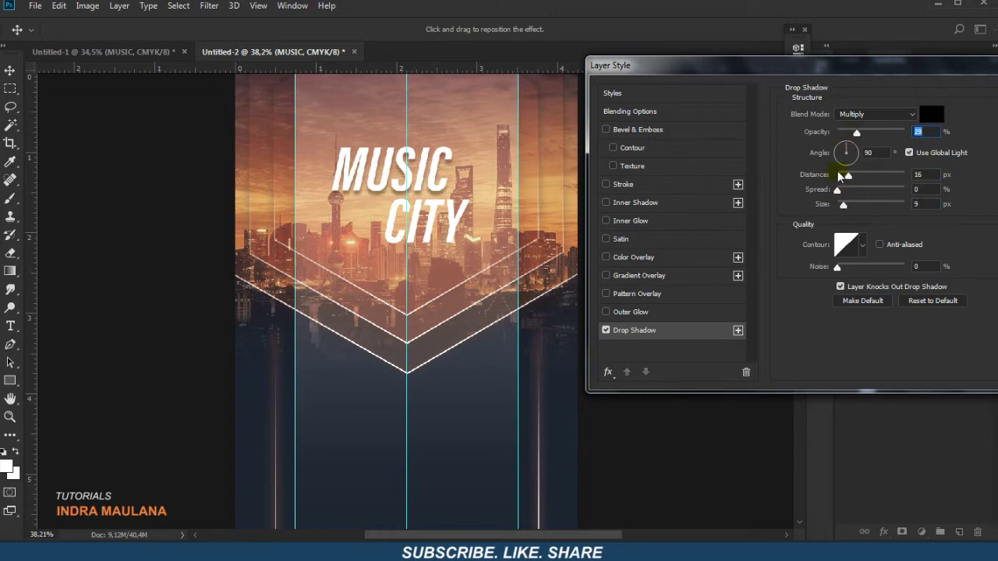
left_click(970, 95)
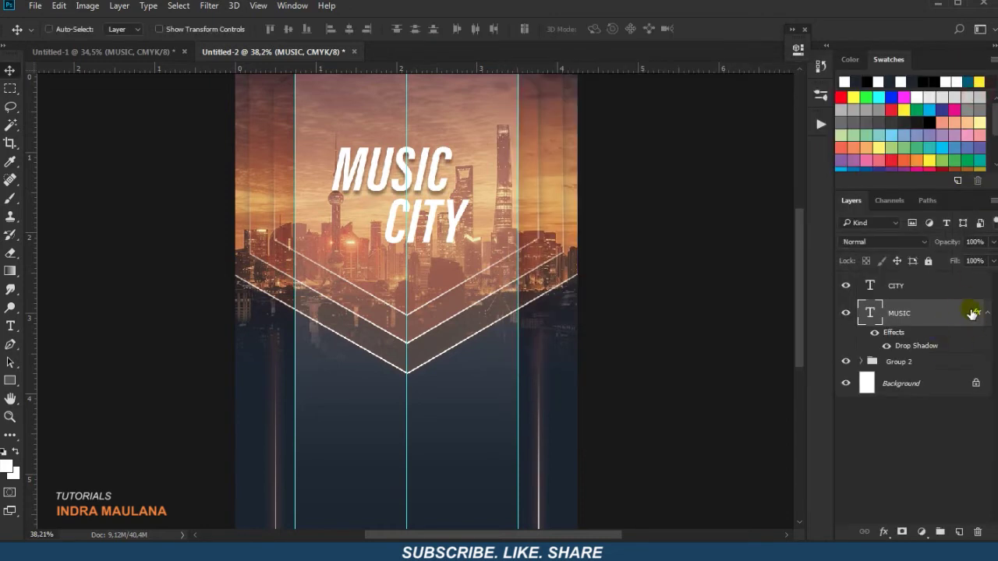
- Copy the MUSIC layer style and paste it onto CITY, undoing an accidental rasterize
right_click(970, 314)
left_click(860, 296)
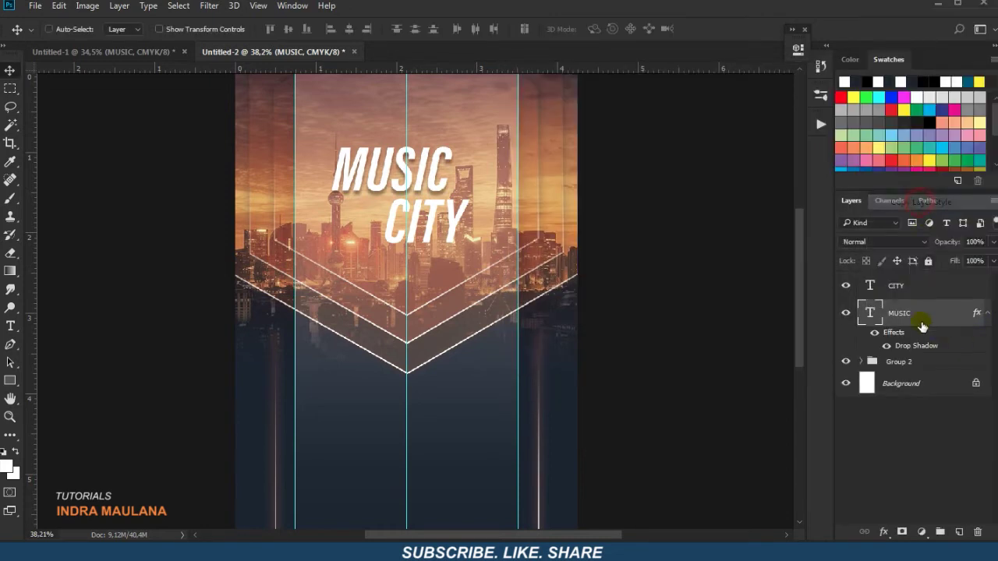
right_click(908, 285)
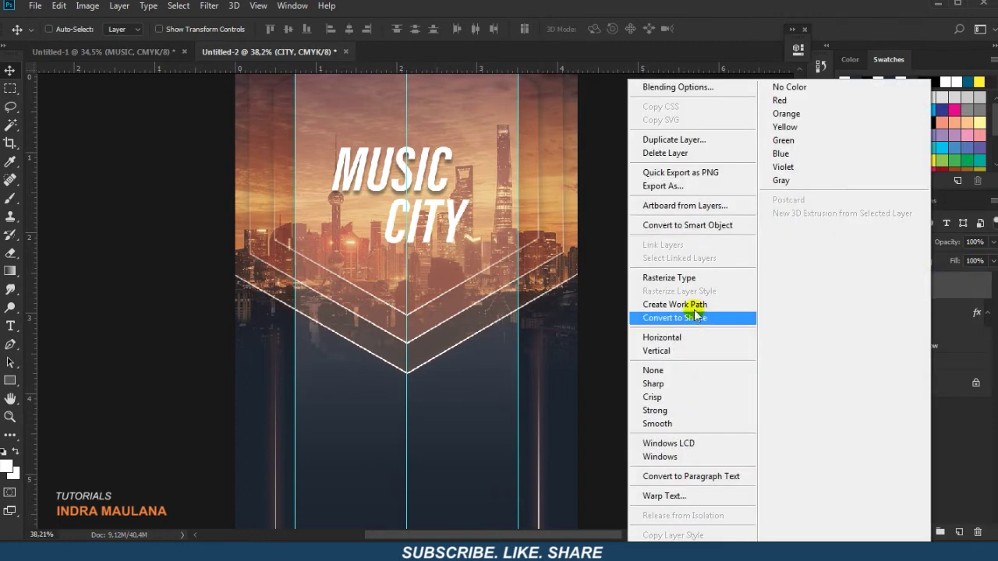
left_click(680, 277)
key("ctrl+z")
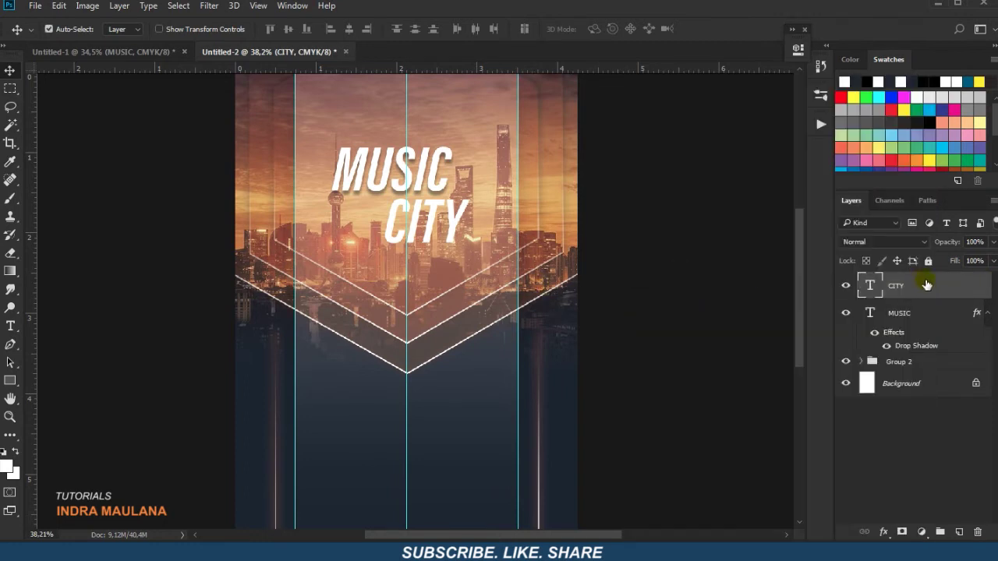
right_click(926, 285)
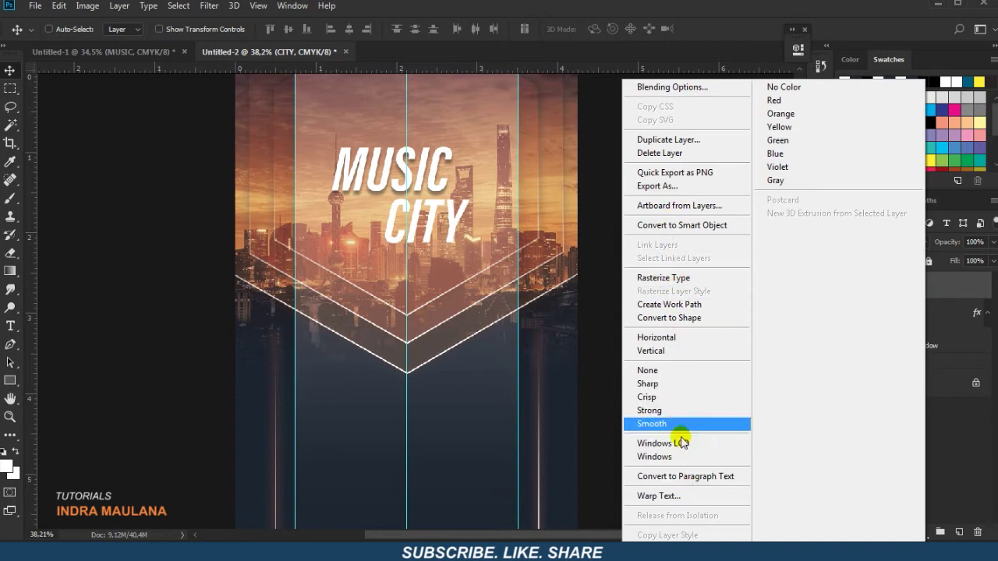
left_click(670, 534)
scroll(359, 234, "up", 1)
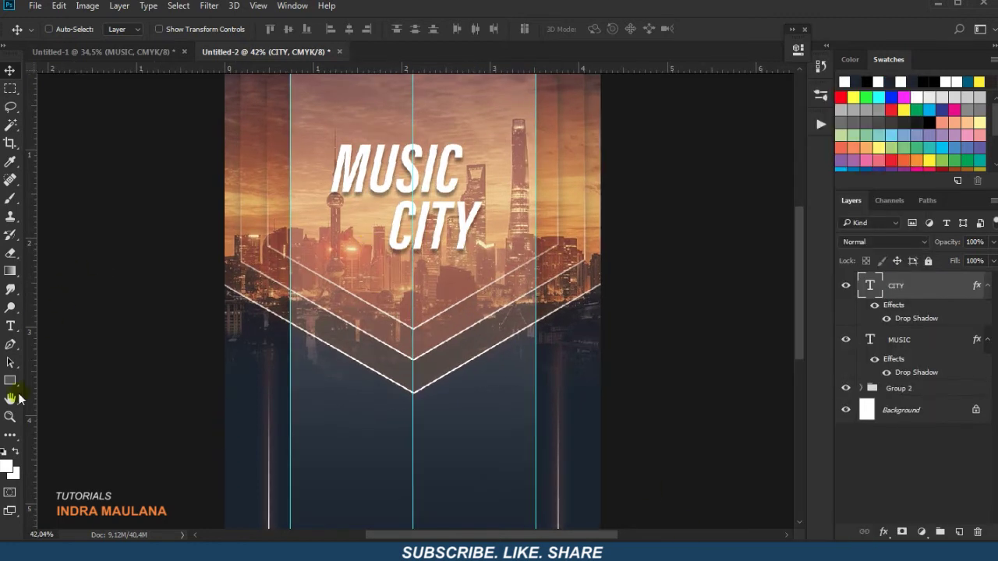
- Draw a white music-note custom shape with no stroke
left_click_drag(10, 381, 62, 449)
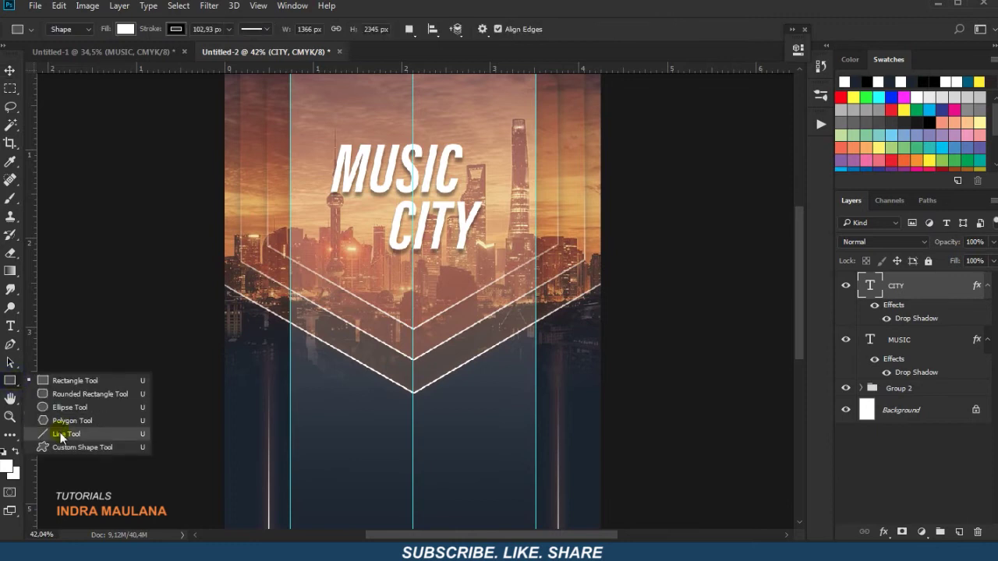
left_click(538, 29)
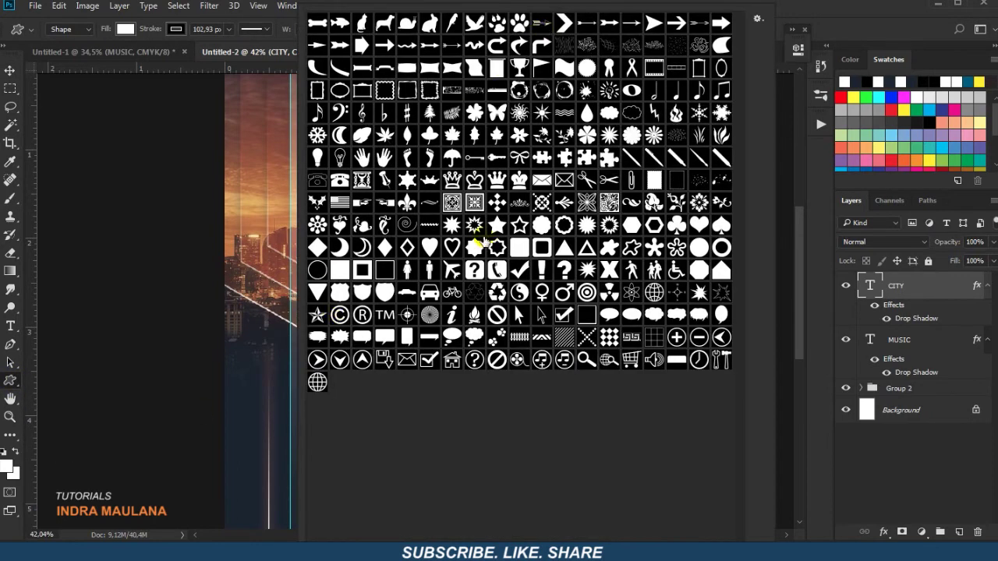
left_click(697, 91)
left_click(453, 277)
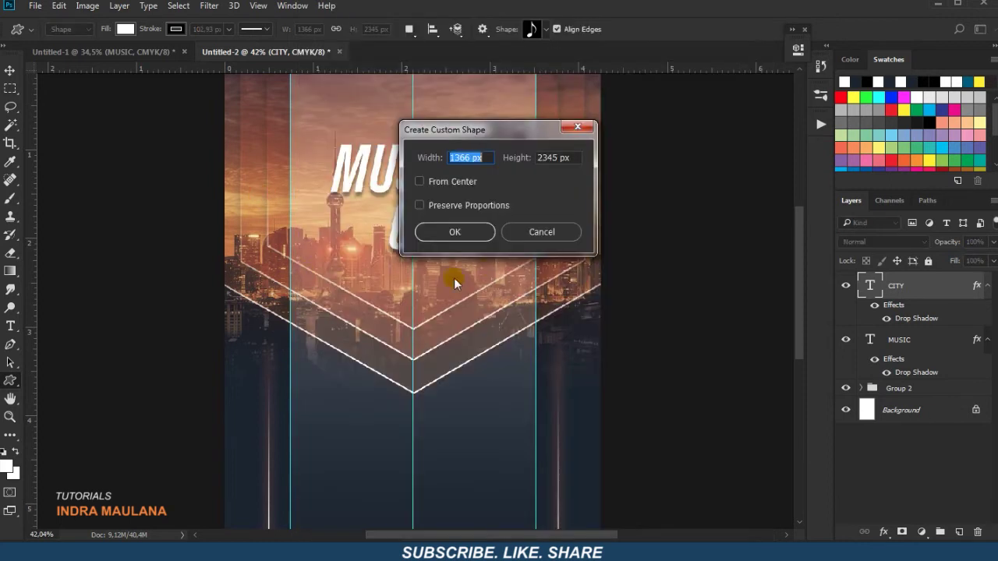
left_click(541, 231)
left_click_drag(315, 255, 364, 346)
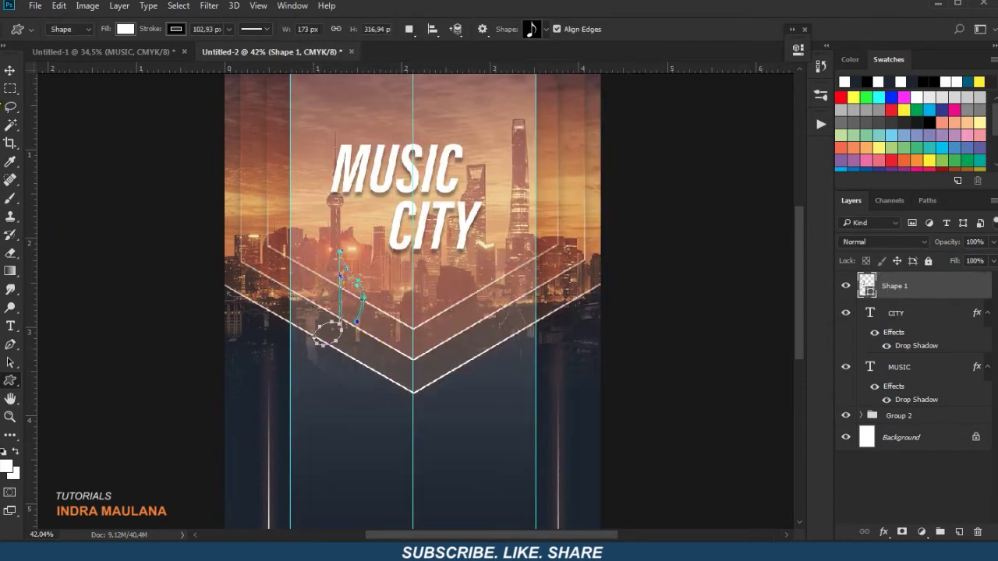
left_click(176, 29)
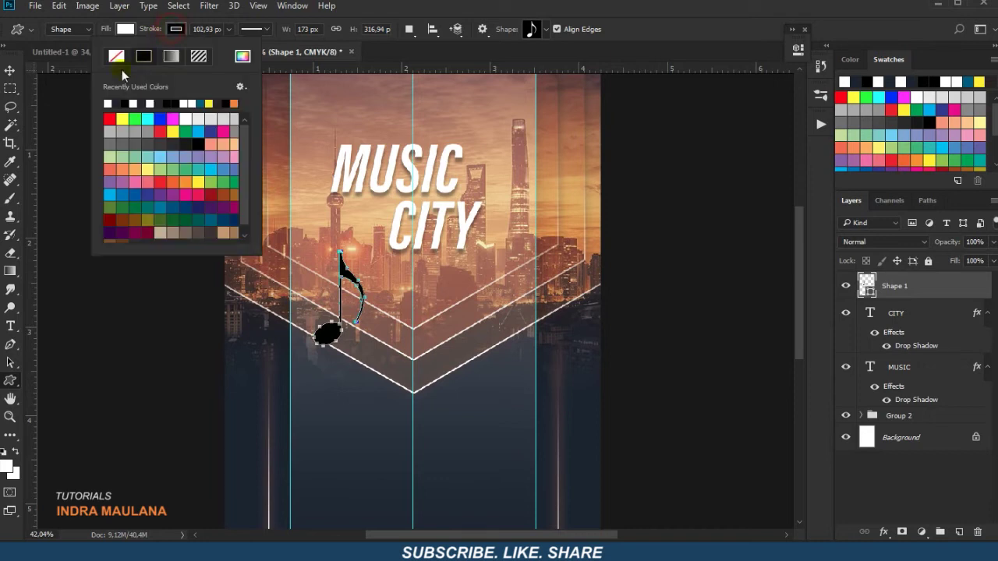
left_click(116, 55)
- Place the music note left of CITY below MUSIC, rotated about 25 degrees
left_click(9, 70)
left_click_drag(335, 276, 350, 229)
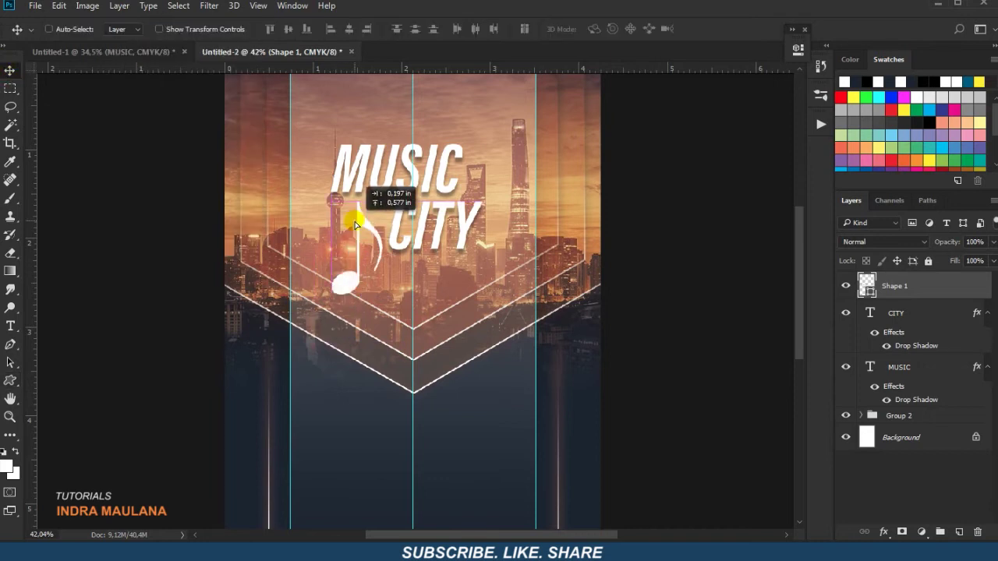
left_click_drag(351, 229, 481, 202)
left_click_drag(496, 256, 353, 265)
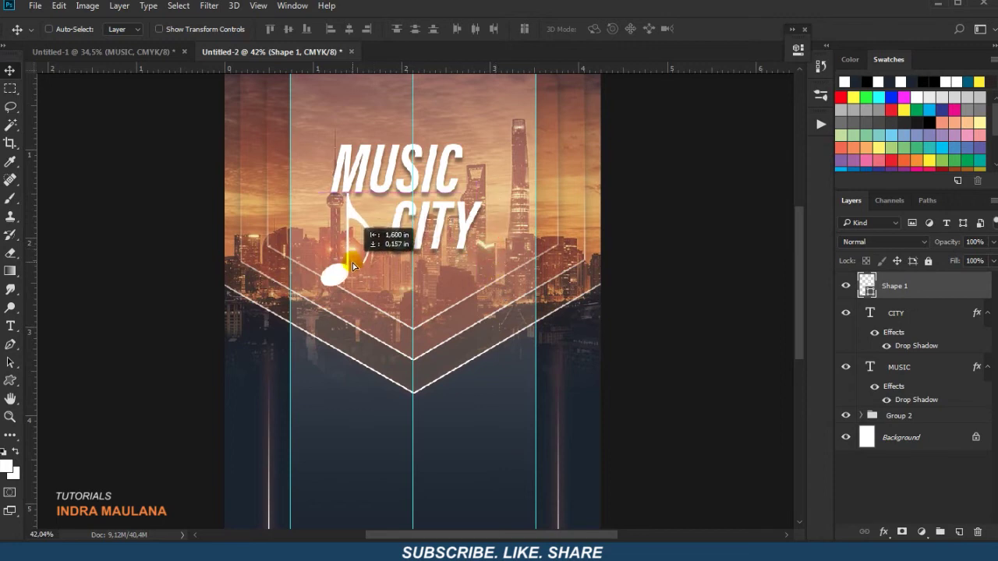
key("ctrl+t")
mouse_move(379, 178)
left_mouse_down()
mouse_move(360, 225)
mouse_move(364, 216)
left_mouse_up()
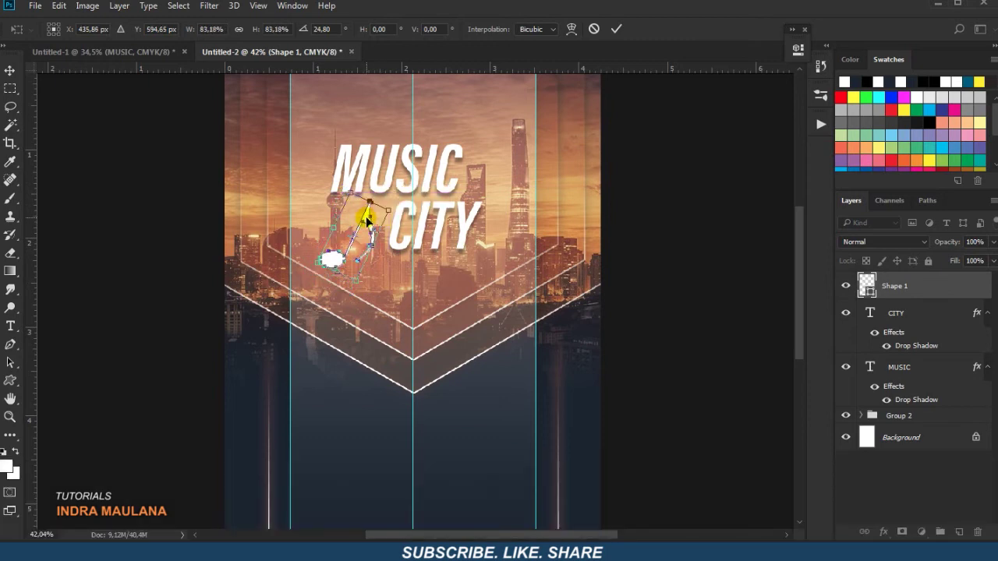
key("Return")
scroll(448, 337, "down", 1)
scroll(379, 224, "up", 2)
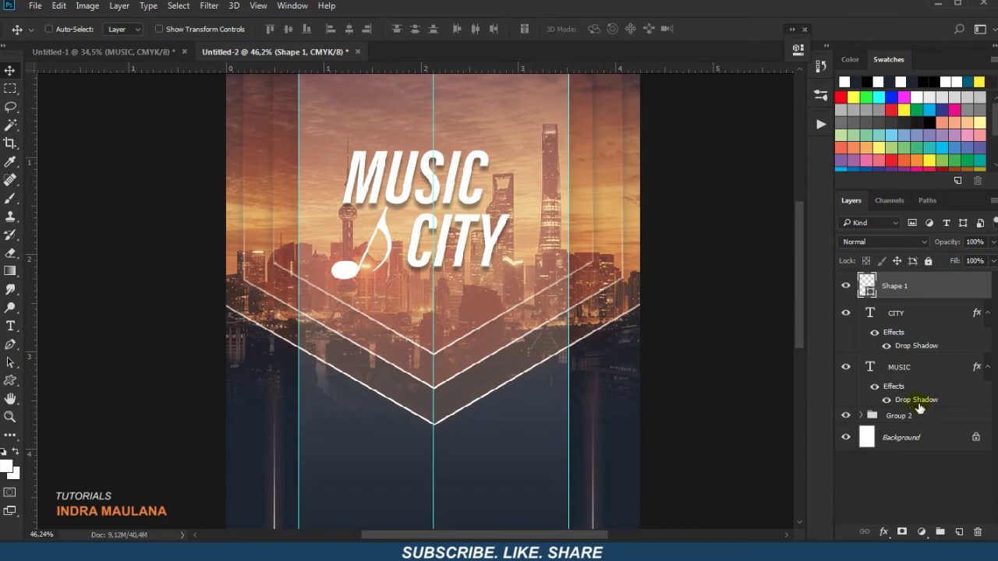
left_click_drag(974, 320, 974, 285)
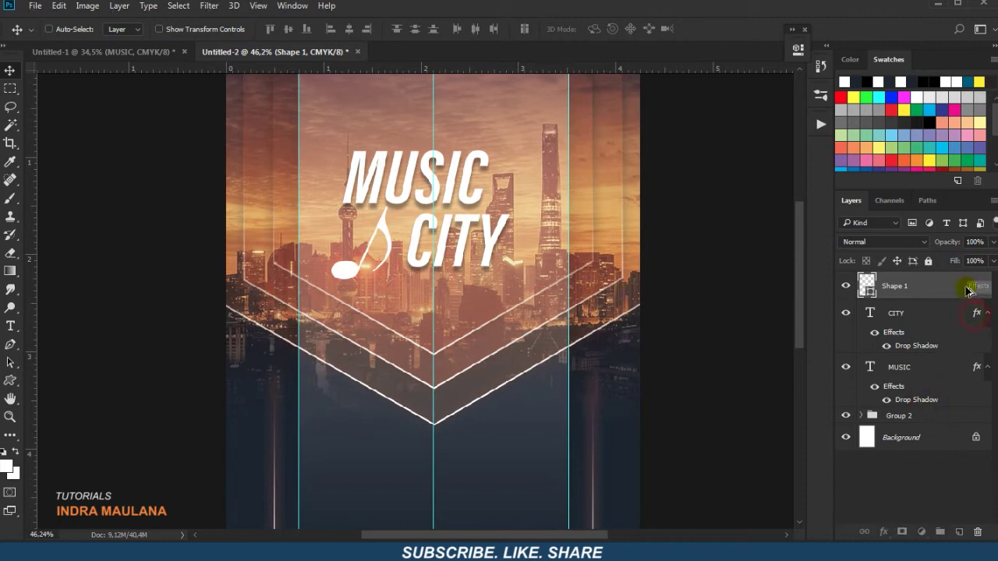
- Hide the guides and group the music note, CITY and MUSIC into Group 3
scroll(367, 439, "down", 1)
scroll(346, 439, "down", 1)
scroll(401, 318, "down", 1)
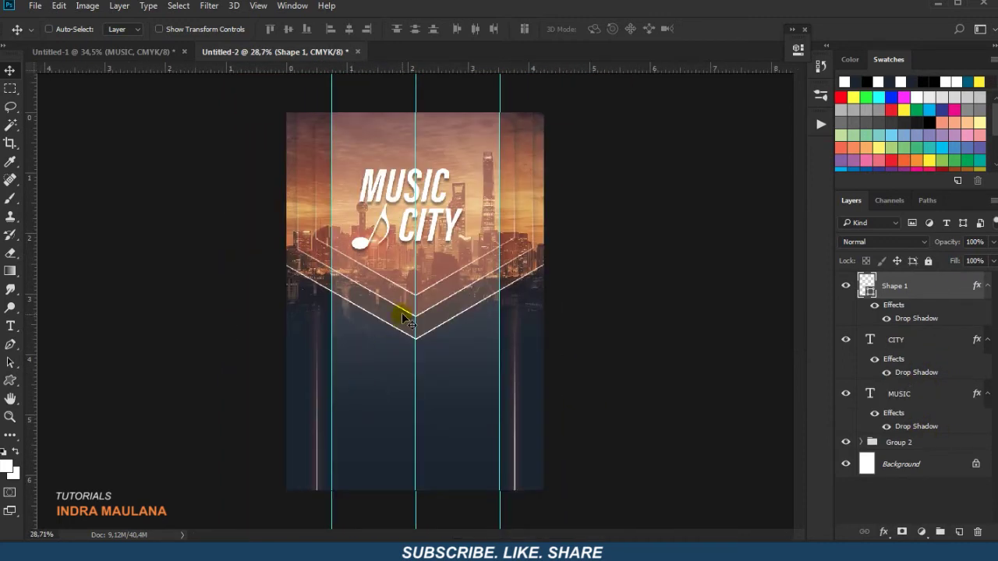
key("ctrl+semicolon")
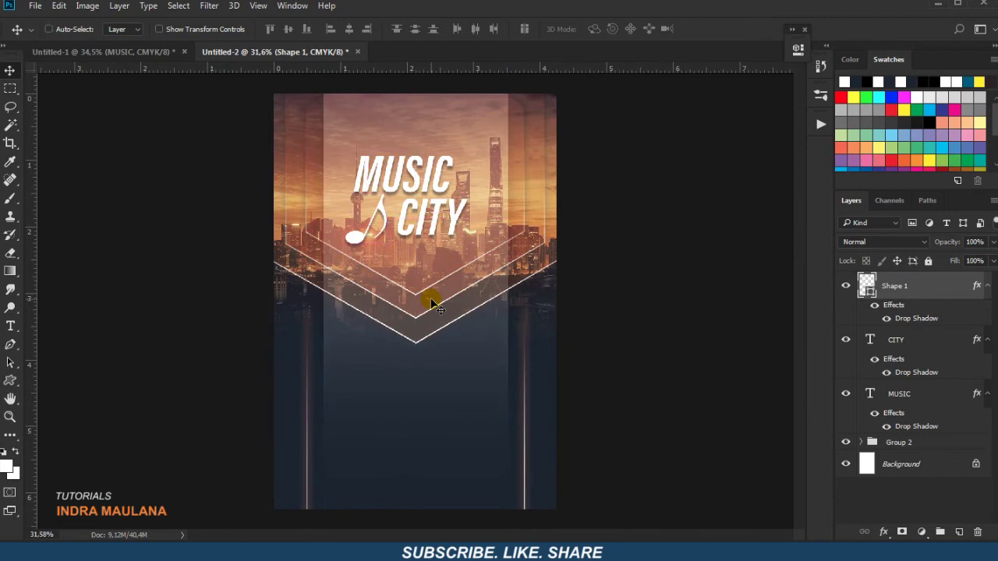
left_click(897, 394, "shift")
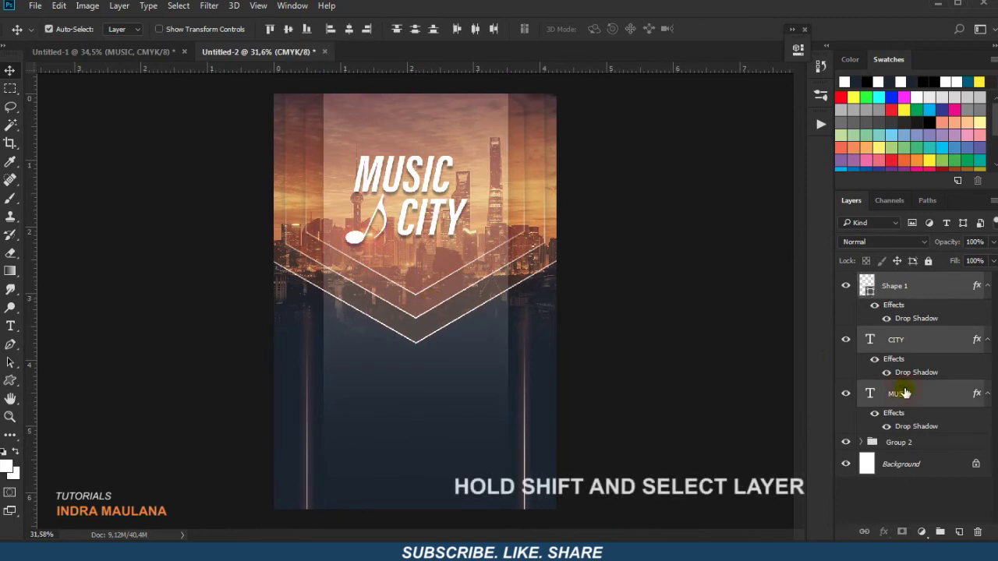
key("ctrl+g")
- Try enlarging Group 3 to about 138%, then undo the oversized result
key("ctrl+t")
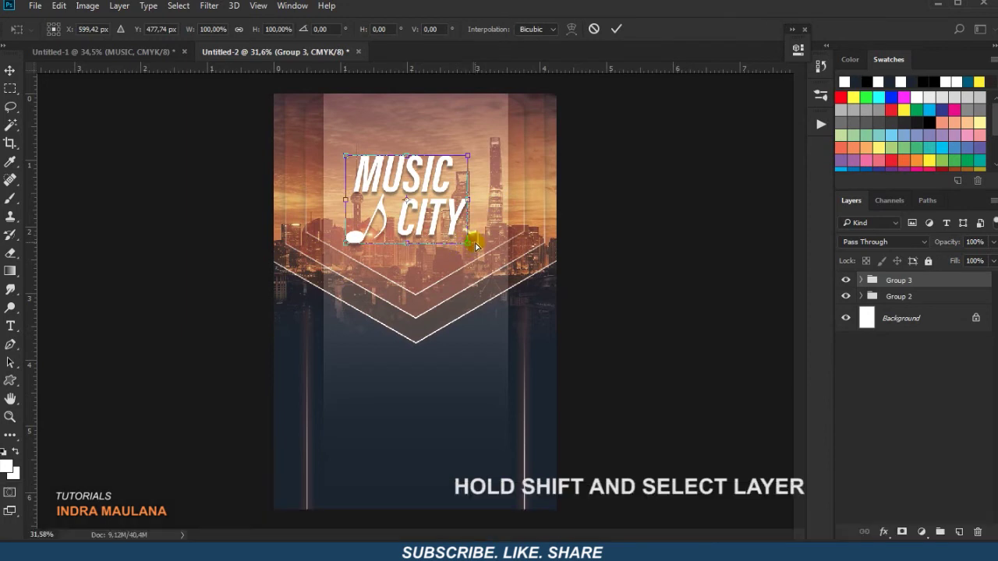
left_click_drag(471, 242, 475, 247)
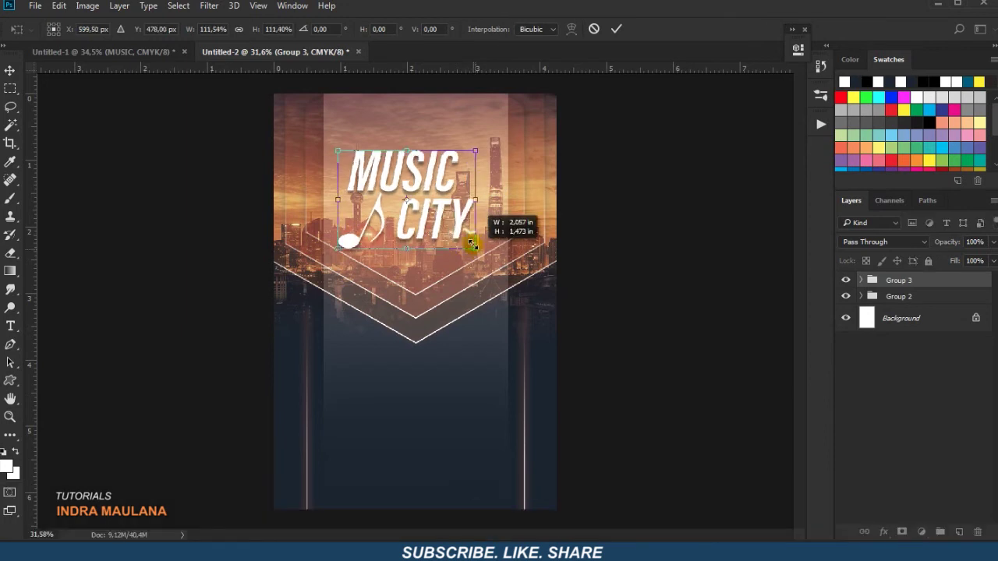
left_click_drag(411, 161, 420, 161)
left_click_drag(484, 250, 501, 264)
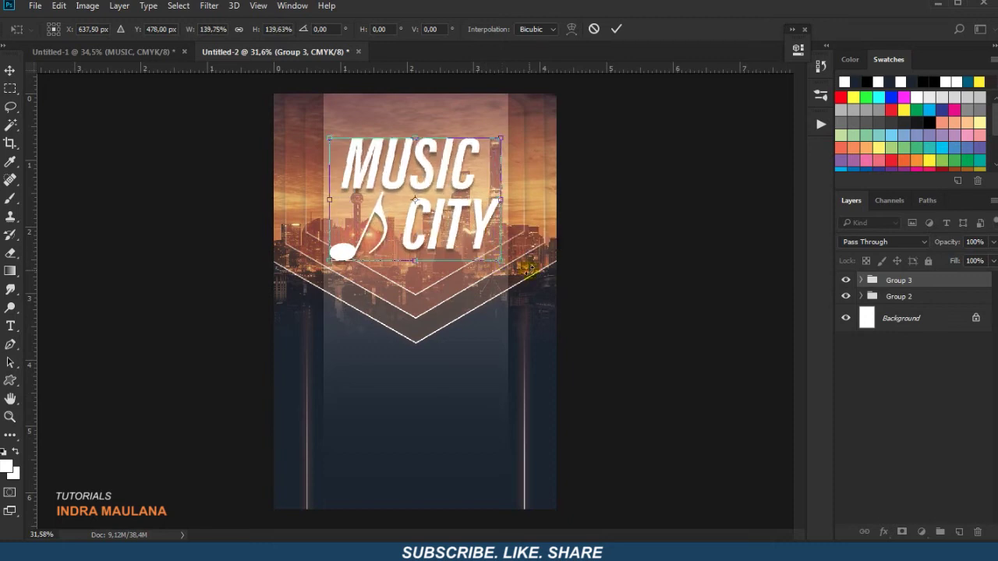
key("Return")
key("ctrl+z")
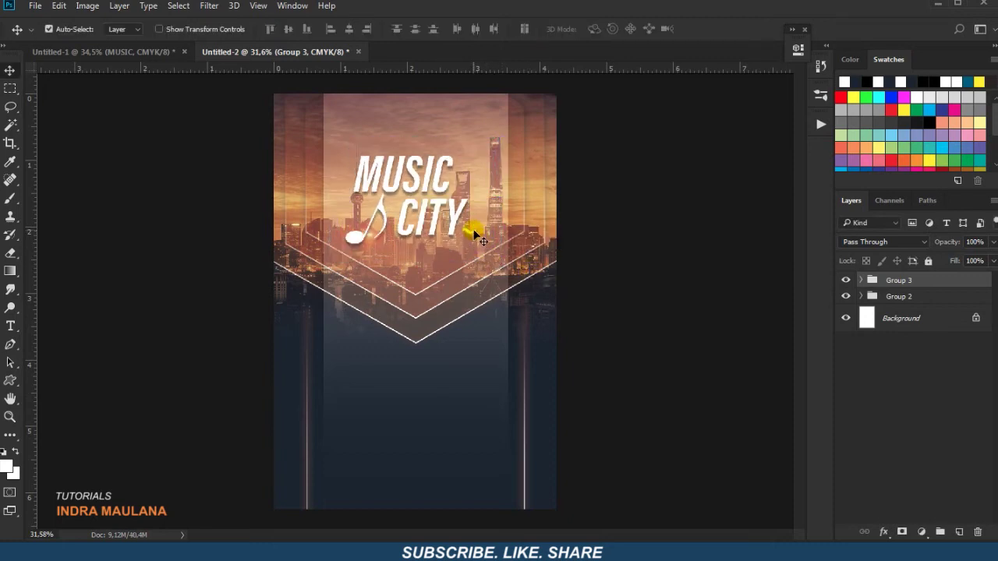
- Scale Group 3 up to about 118%, shift it slightly right and nudge it into place
key("ctrl+t")
left_click_drag(429, 187, 435, 188)
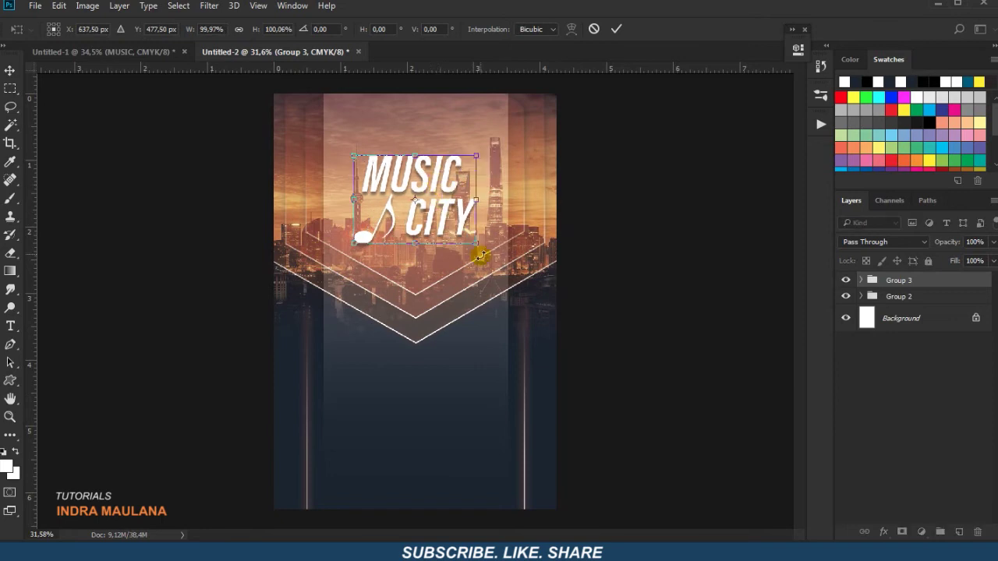
left_click_drag(475, 244, 480, 252)
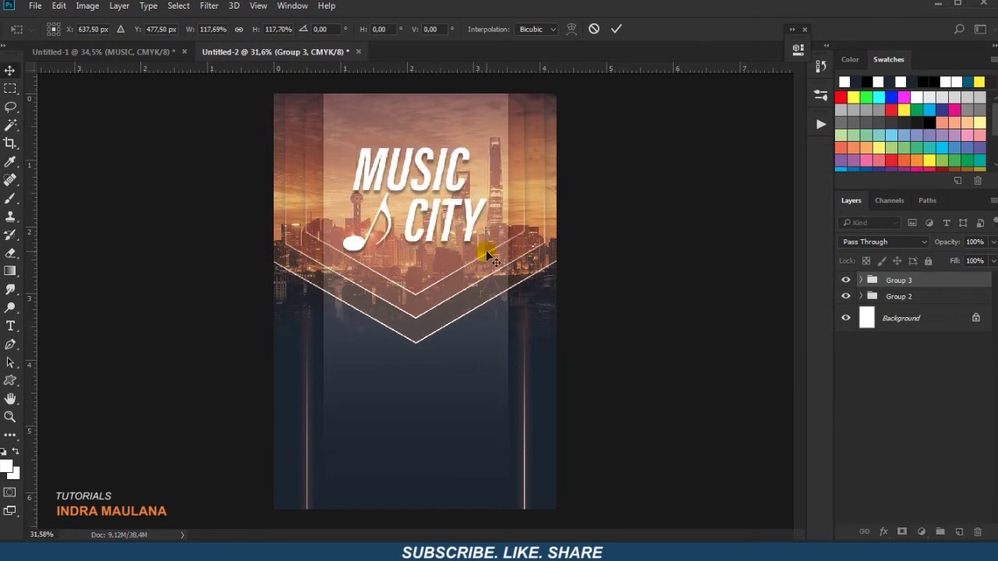
key("Return")
key("shift+Up")
key("shift+Up")
key("shift+Up")
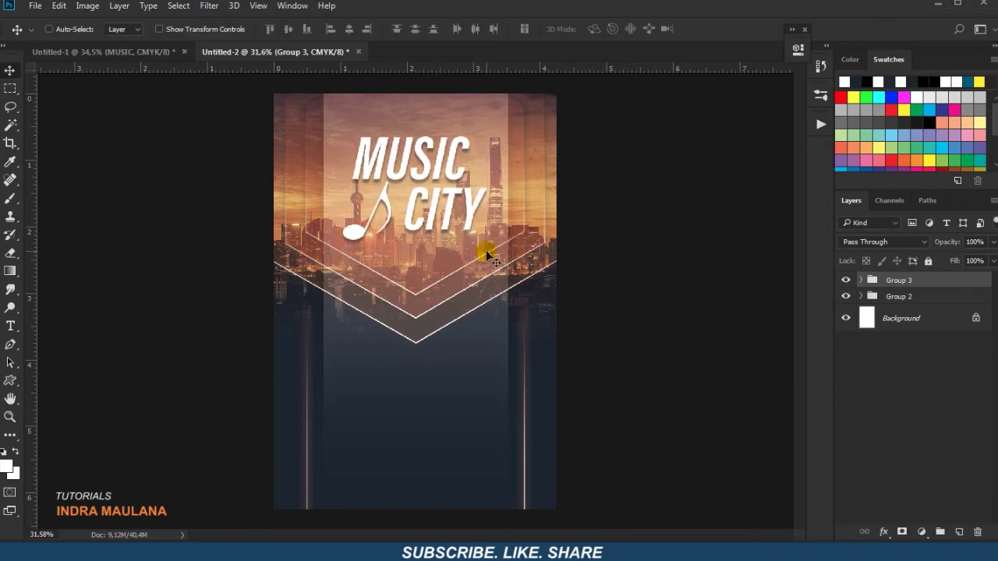
key("shift+Down")
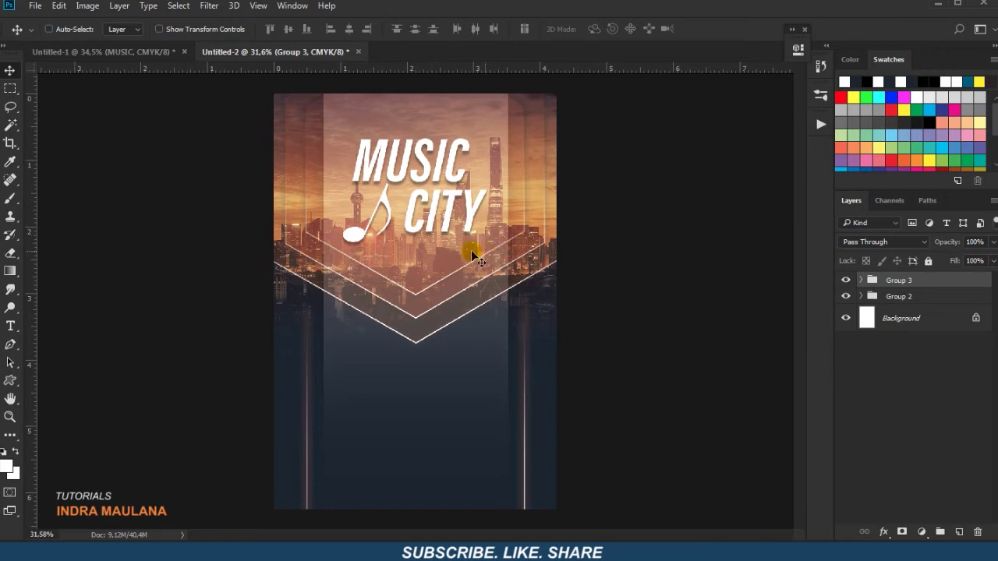
scroll(472, 248, "up", 1)
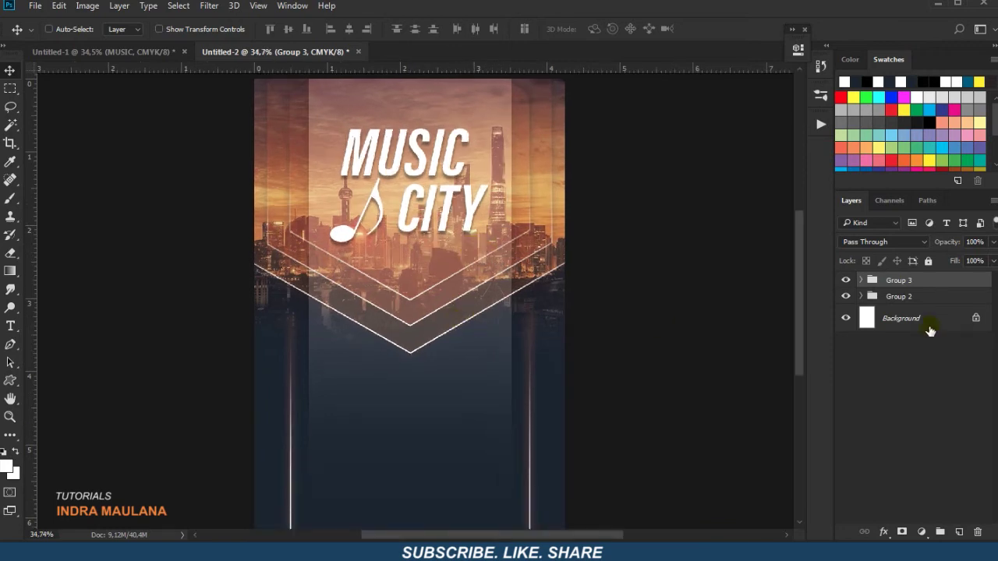
scroll(417, 429, "up", 1)
- Show the guides and add white FESTIVAL text below the chevrons, enlarged and raised
key("ctrl+h")
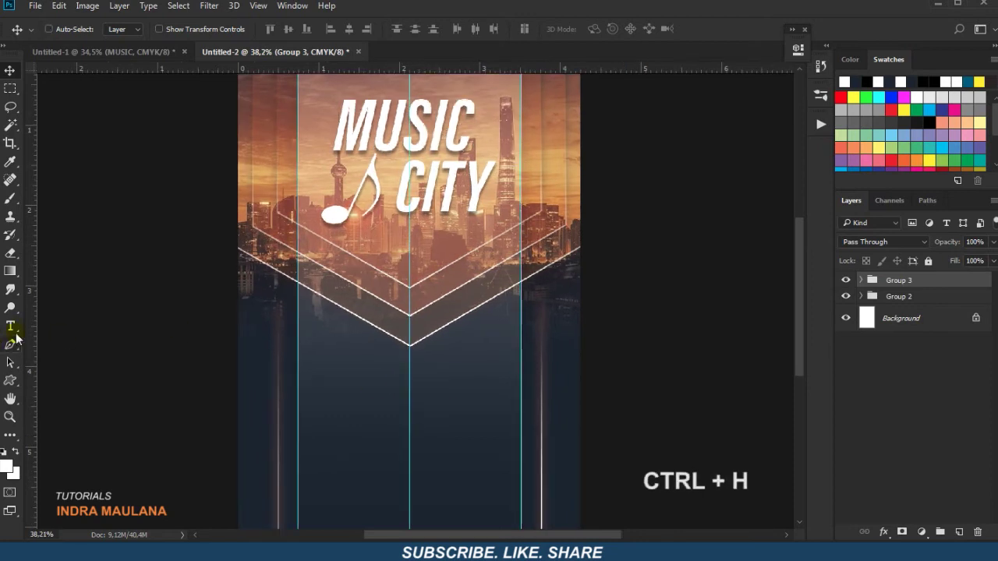
left_click(10, 326)
scroll(413, 424, "up", 1)
left_click(414, 423)
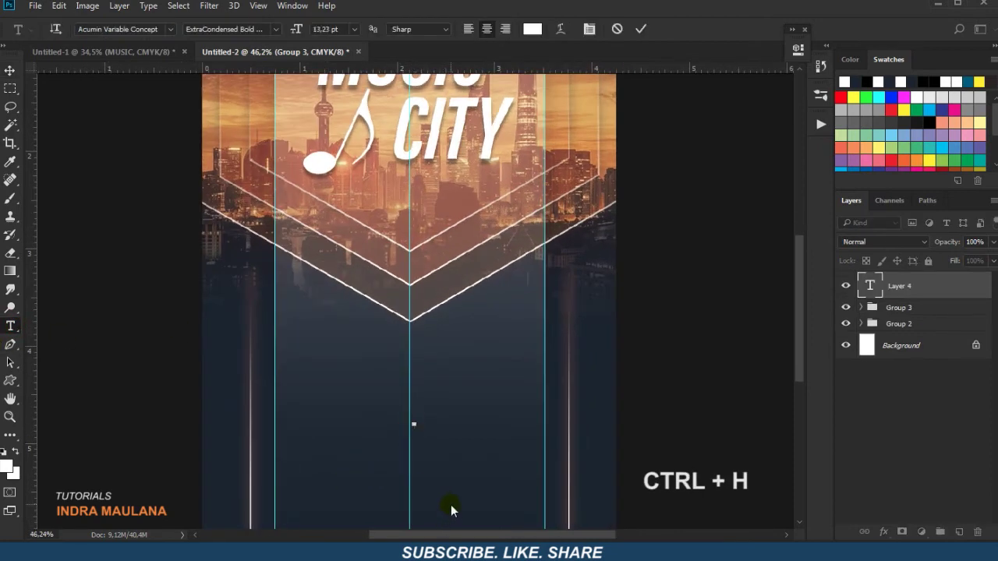
type("FESTIVAL")
key("ctrl+Return")
key("ctrl+t")
mouse_move(436, 426)
left_mouse_down()
mouse_move(466, 446)
mouse_move(445, 387)
left_mouse_up()
key("Return")
- Set FESTIVAL's font style to Acumin Variable Concept Wide Semibold
double_click(870, 286)
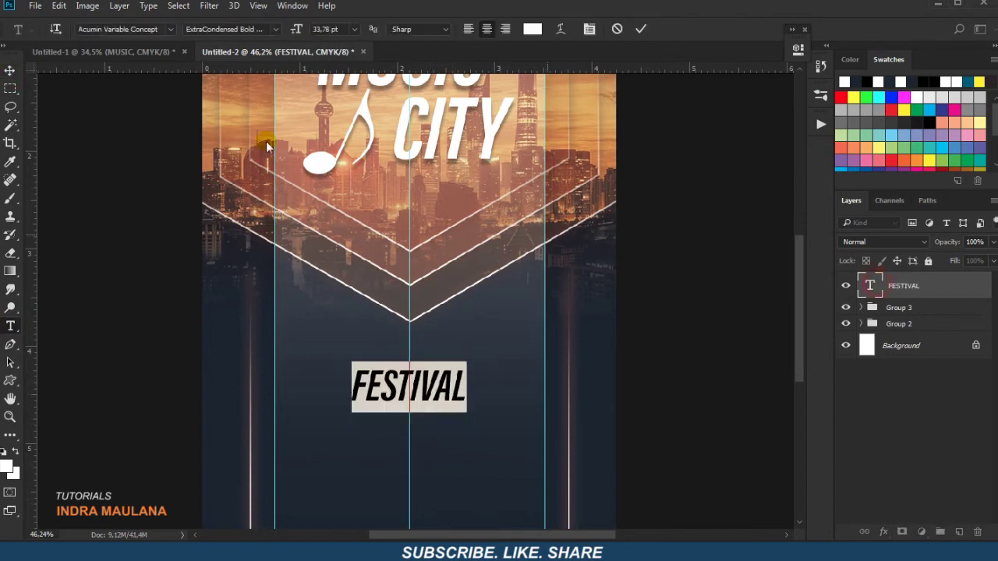
left_click(274, 30)
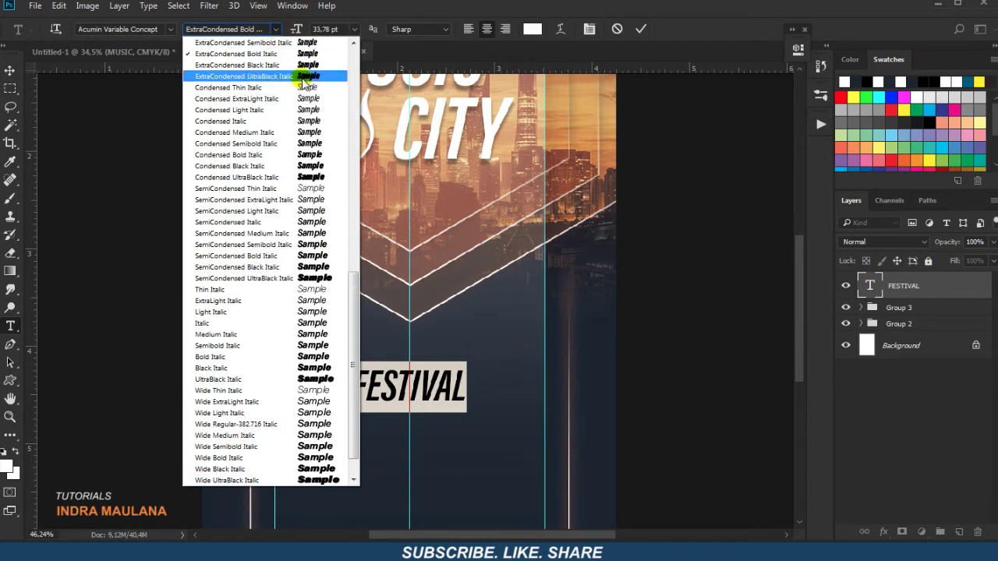
scroll(304, 95, "up", 5)
left_click(308, 77)
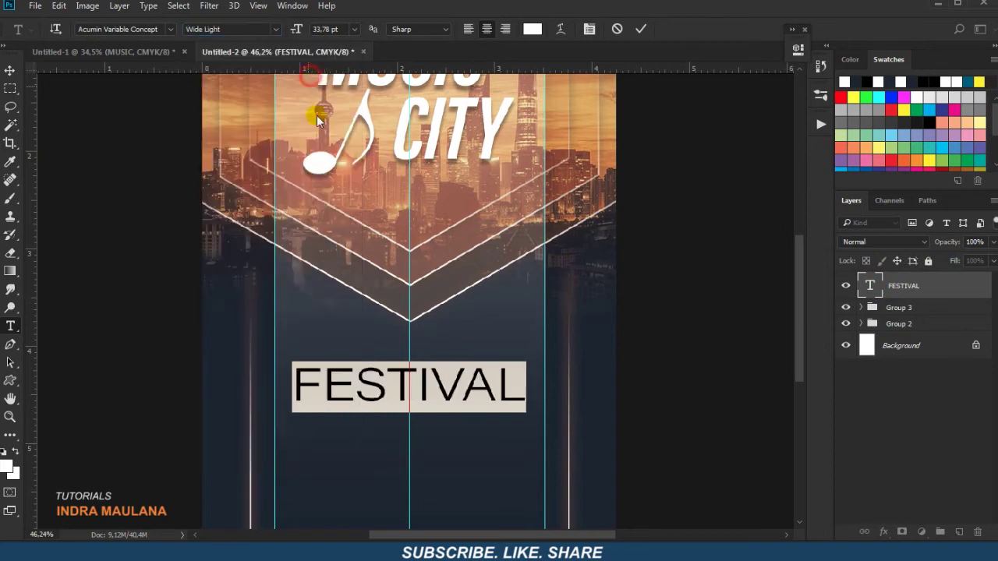
left_click(274, 31)
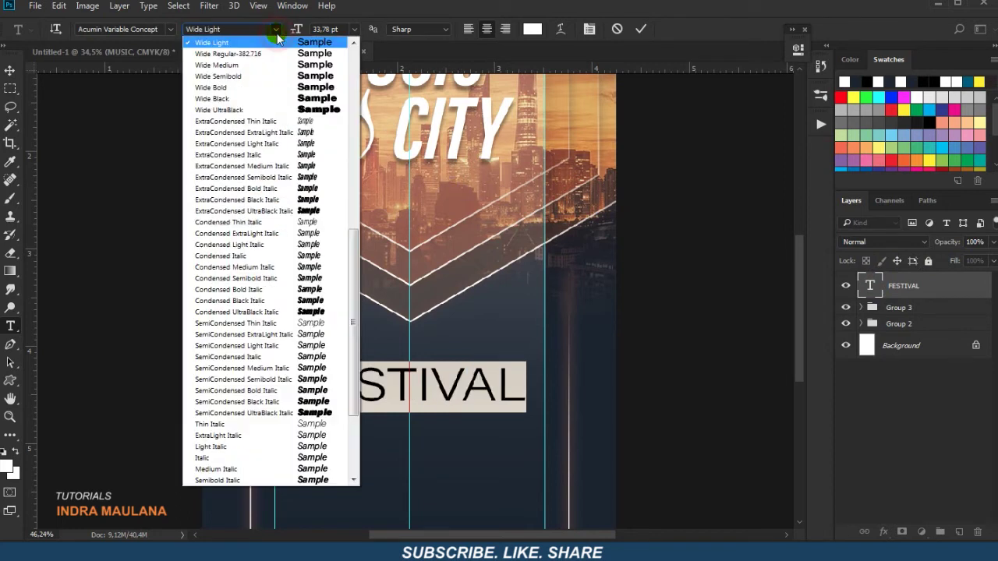
left_click(290, 76)
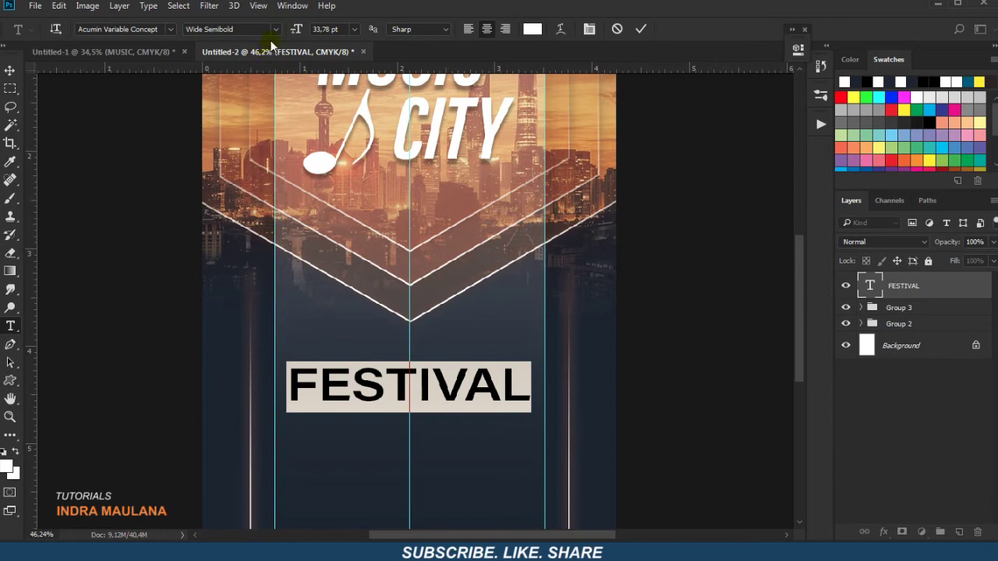
left_click(276, 30)
left_click(276, 30)
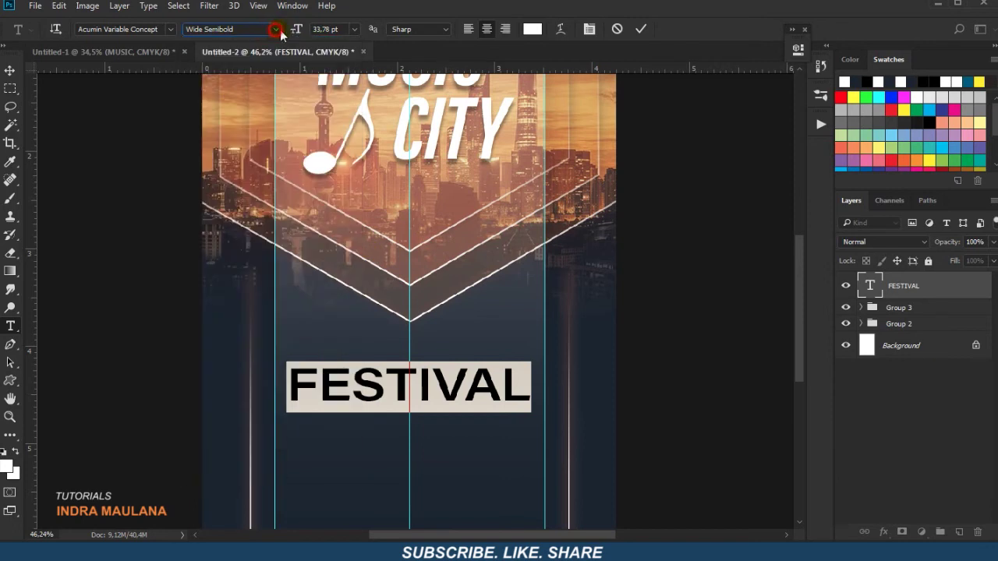
left_click(640, 29)
- Shrink FESTIVAL to about 51% of its size
key("ctrl+t")
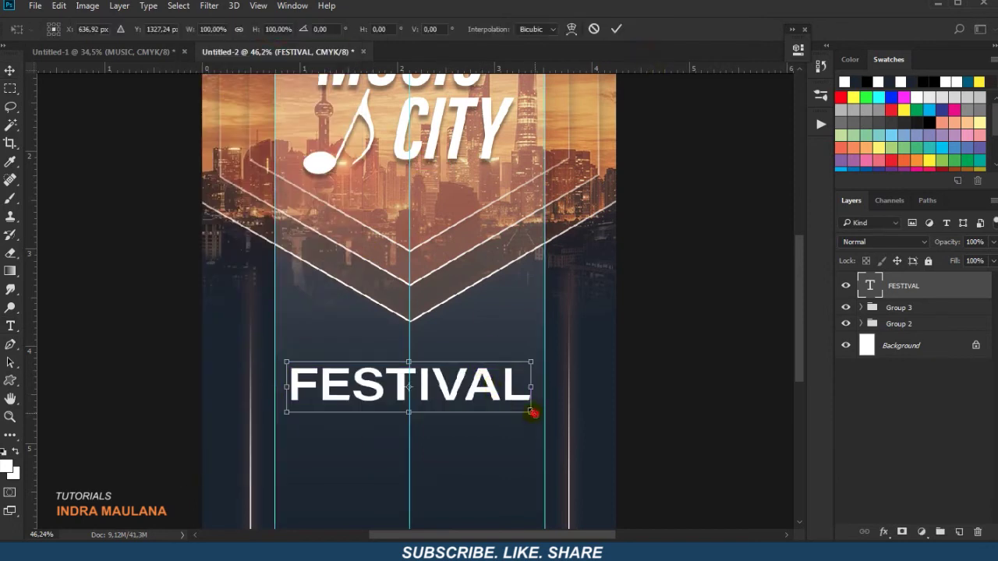
left_click_drag(532, 412, 477, 387)
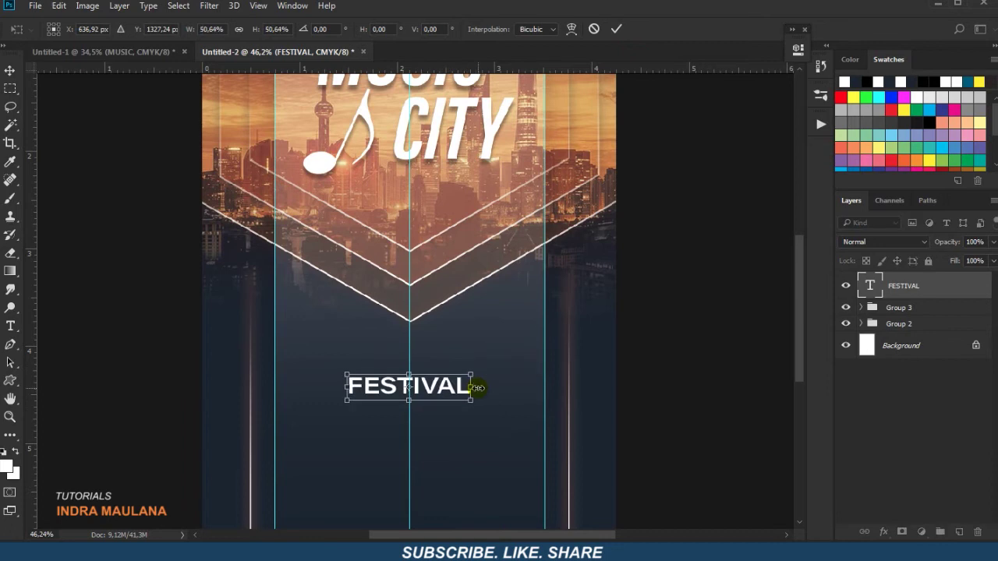
key("Return")
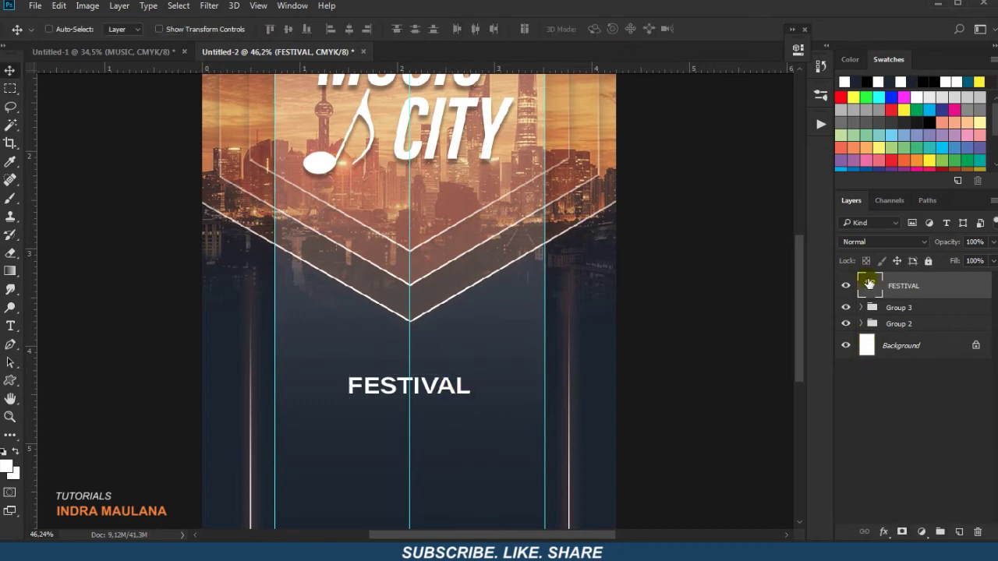
scroll(429, 439, "down", 1)
scroll(429, 439, "down", 2)
scroll(436, 428, "down", 1)
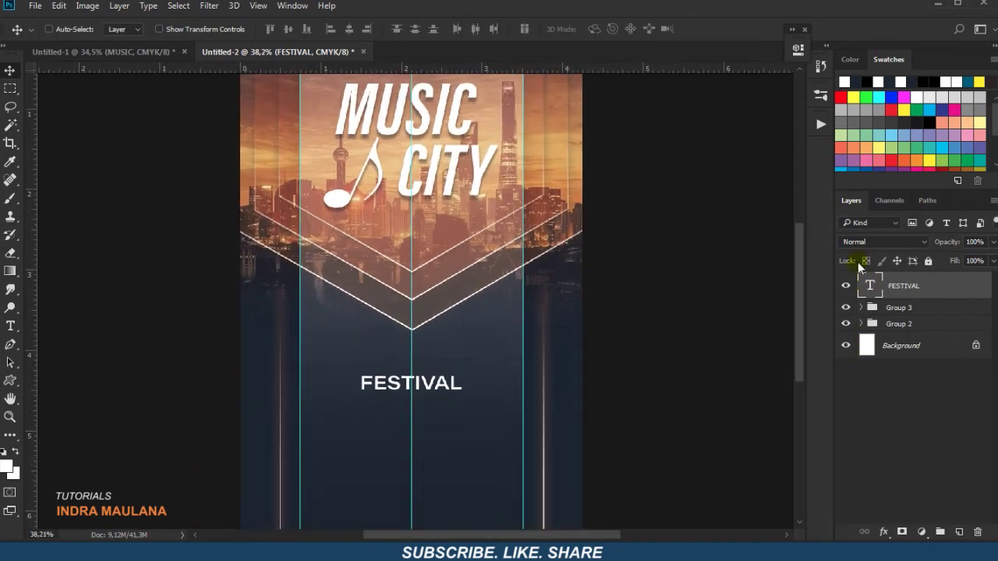
- Switch FESTIVAL from Wide Semibold to the plain Semibold style
double_click(868, 285)
left_click(279, 29)
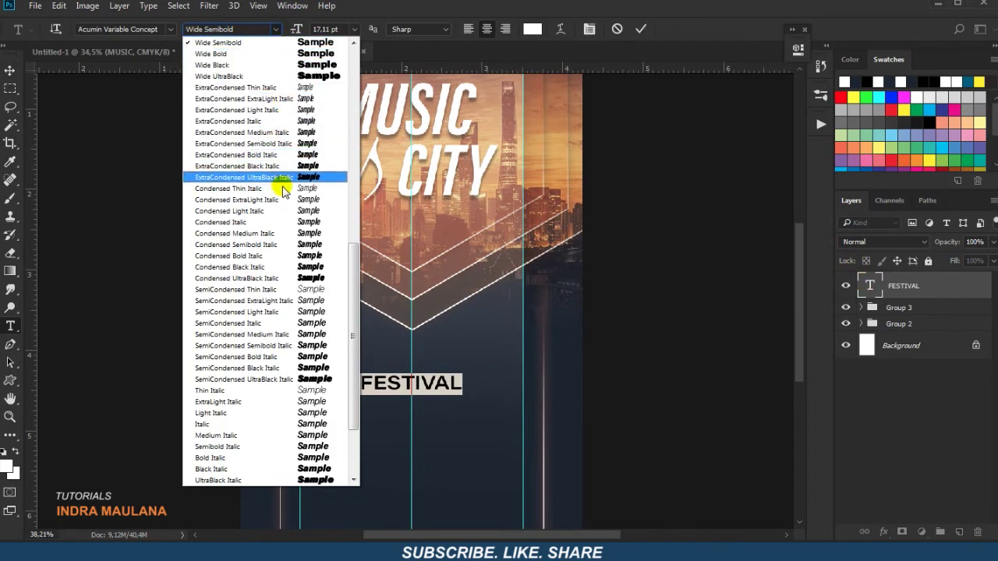
left_click_drag(353, 257, 354, 174)
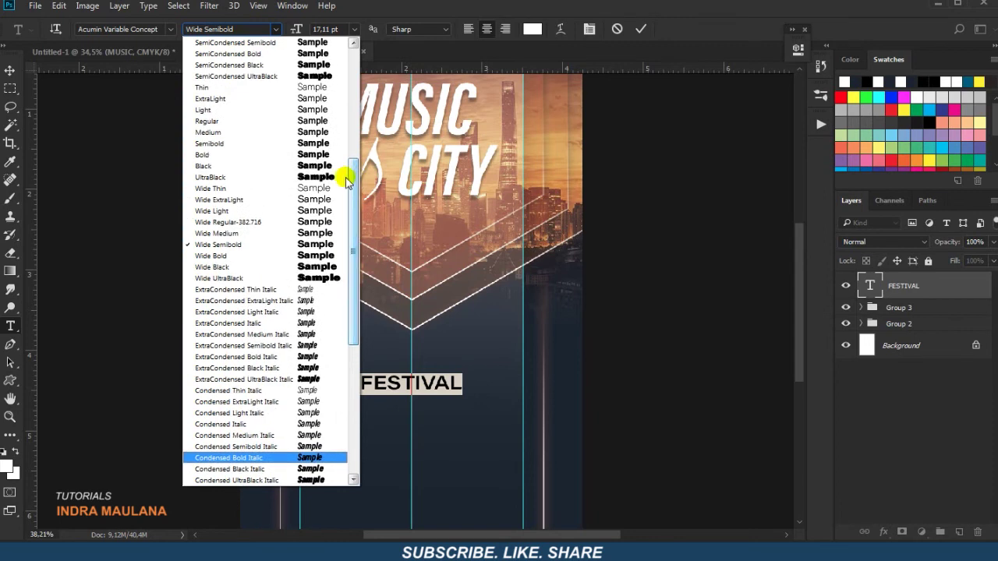
left_click(323, 144)
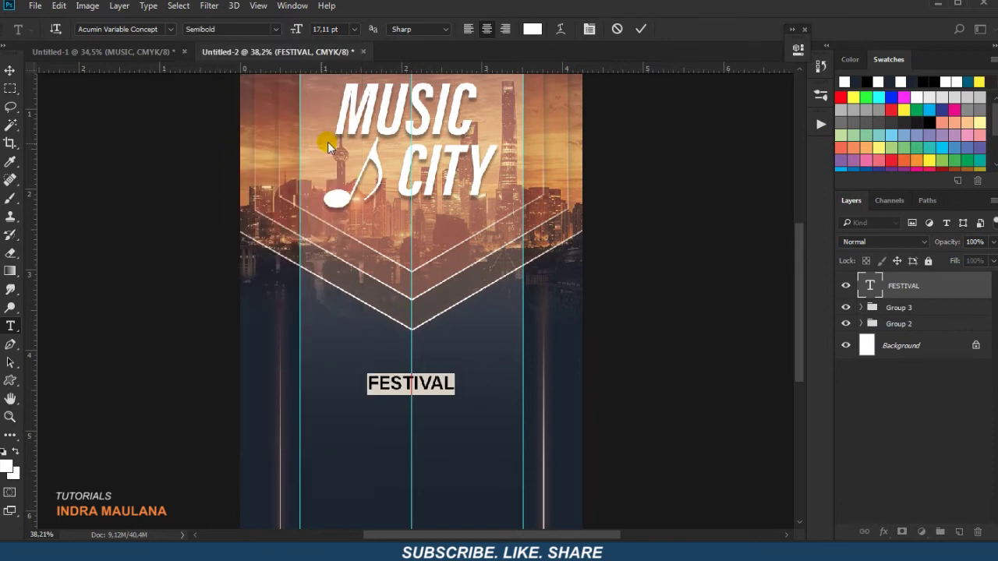
left_click(640, 29)
scroll(425, 382, "up", 3)
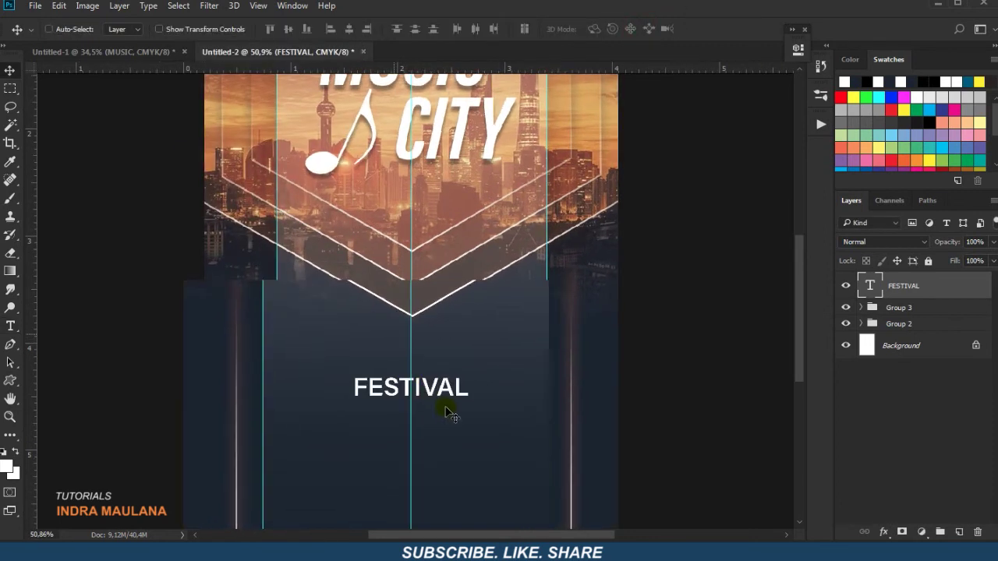
scroll(448, 413, "down", 1)
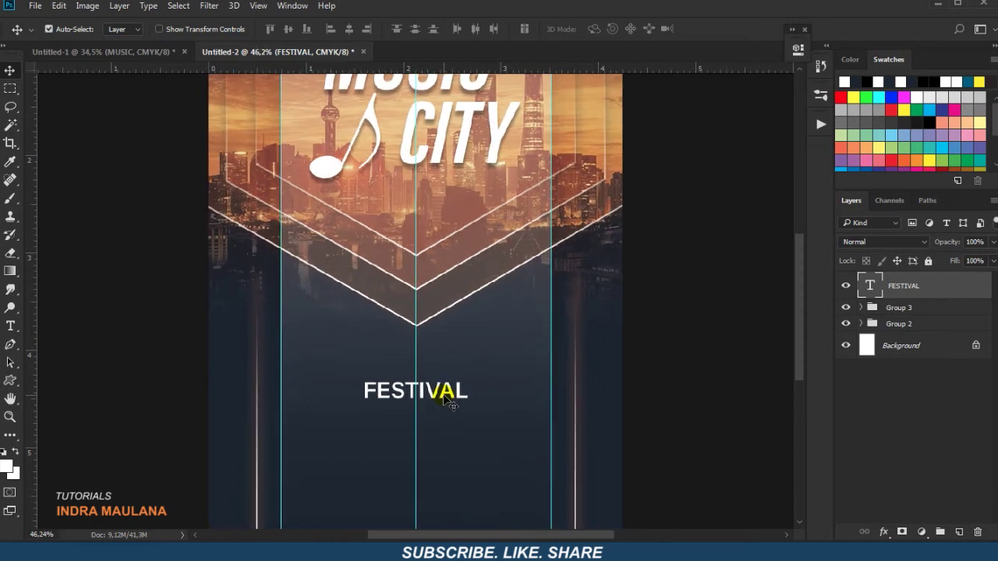
- Enlarge FESTIVAL to about 119% below the chevrons
key("ctrl+t")
left_click_drag(469, 404, 478, 409)
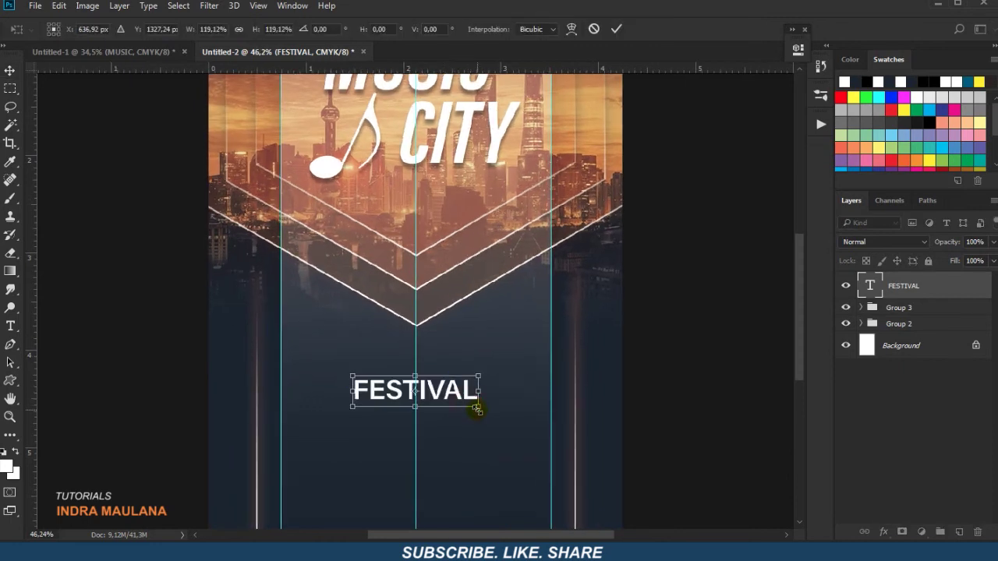
key("Return")
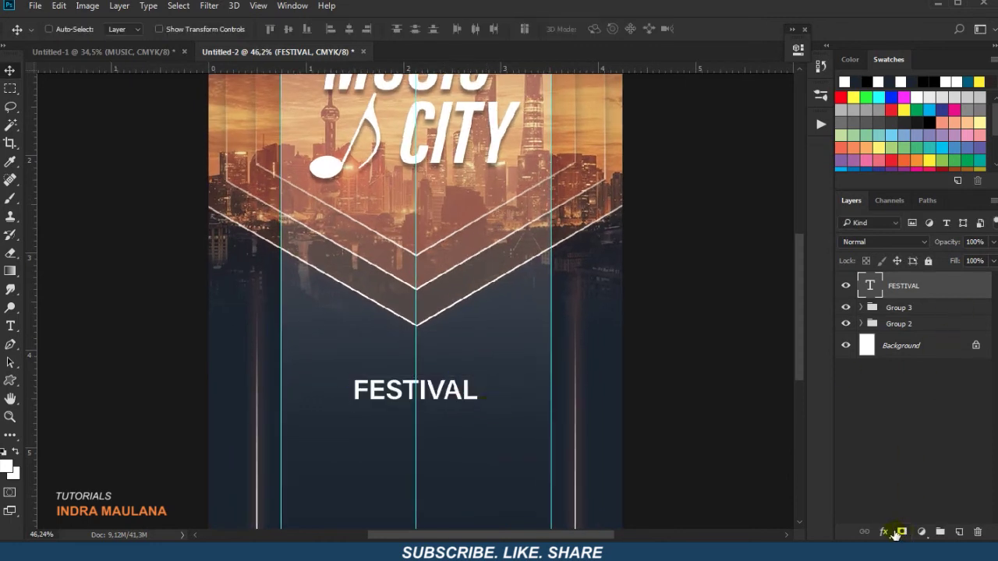
- Add a Gradient Overlay to FESTIVAL from the Black, White preset, recolouring the black stop mid grey
left_click(885, 533)
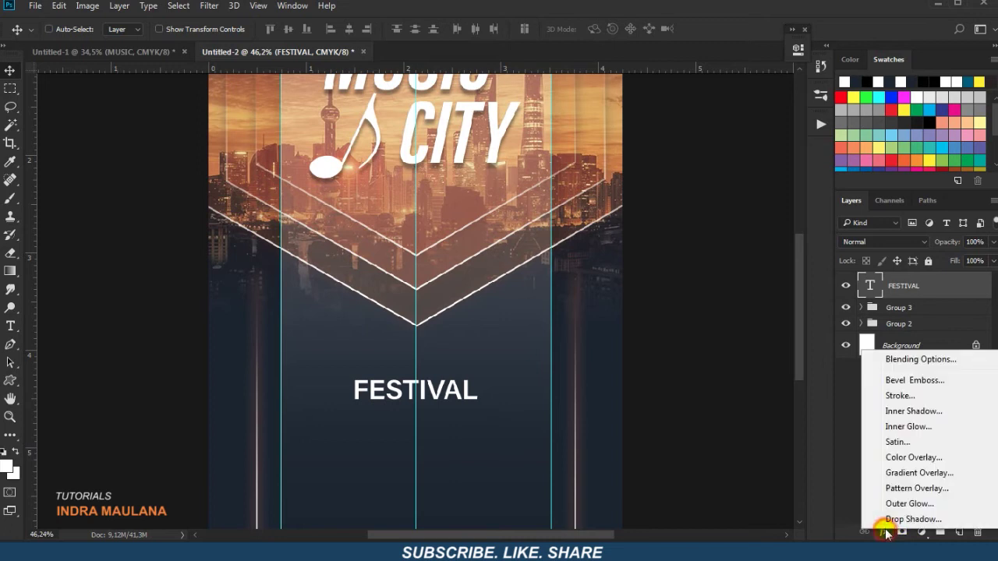
left_click(896, 472)
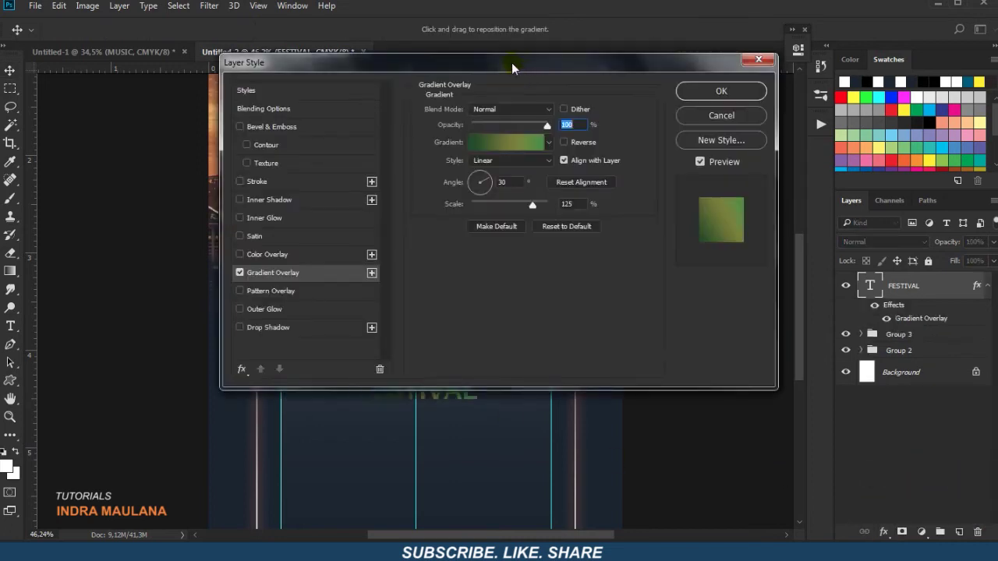
left_click_drag(513, 33, 766, 56)
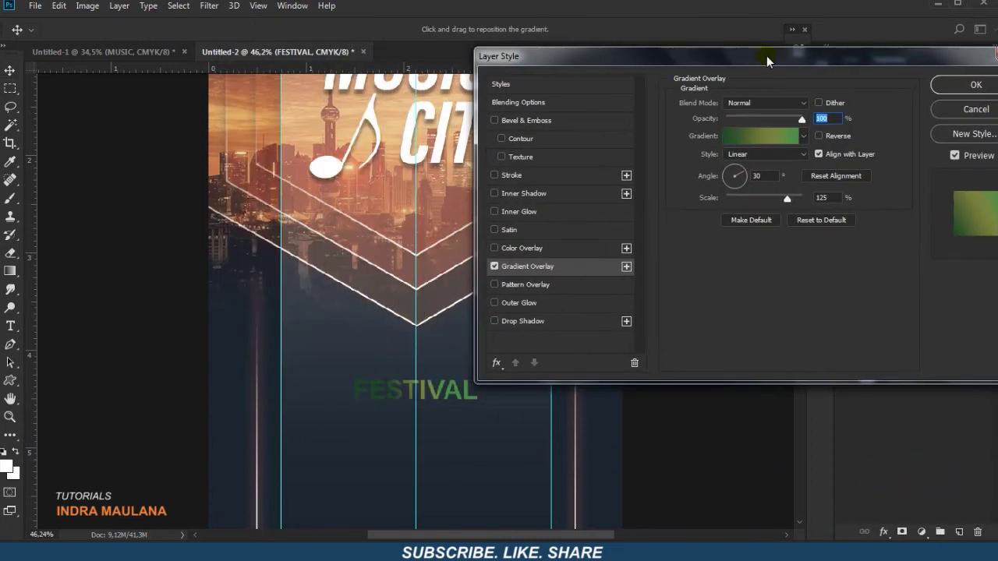
left_click(766, 138)
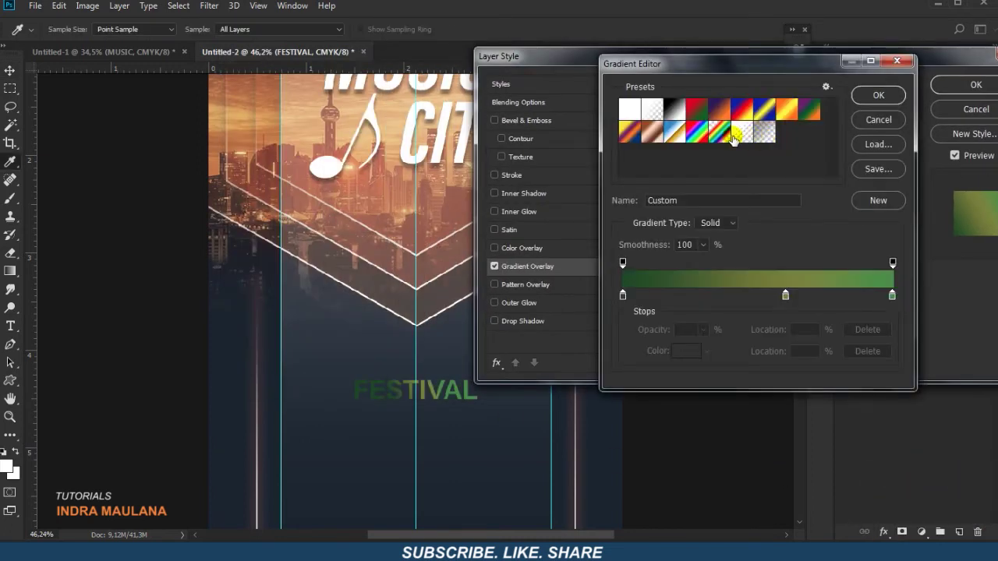
left_click(675, 109)
double_click(622, 295)
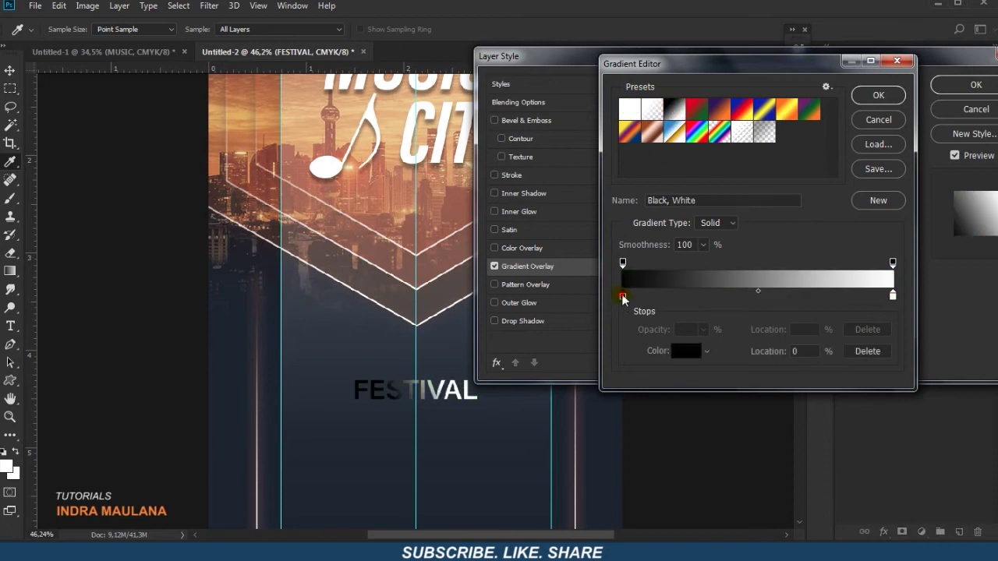
mouse_move(635, 206)
left_mouse_down()
mouse_move(546, 199)
mouse_move(598, 160)
left_mouse_up()
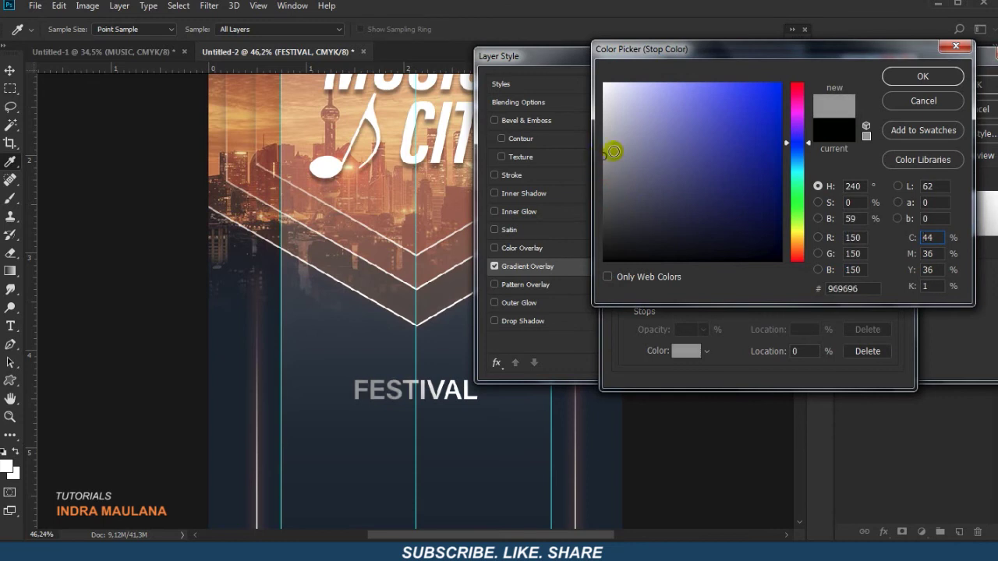
left_click(923, 76)
- Add alternating white and grey stops around 20%, 40%, 56% and 68% to make the gradient metallic
left_click(663, 295)
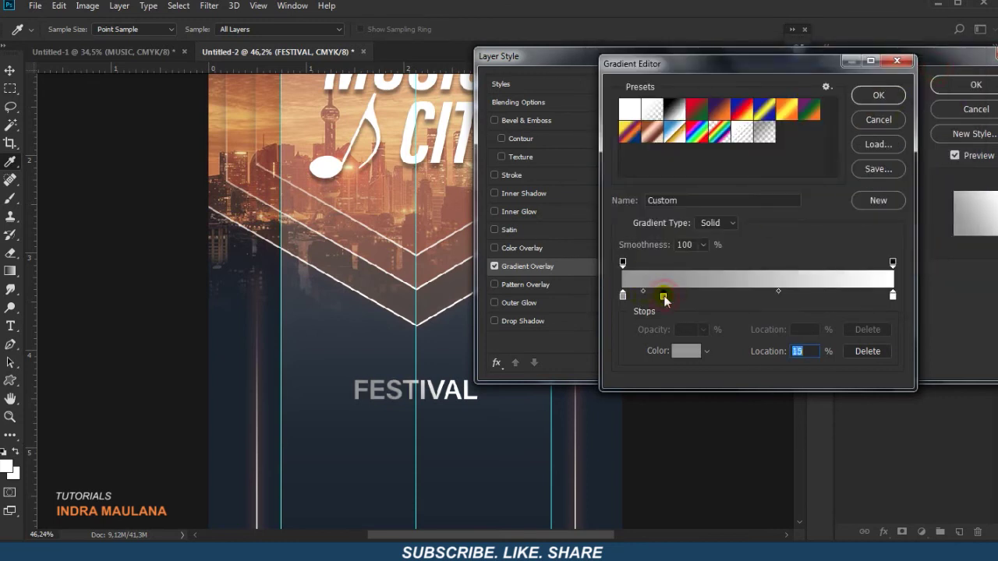
left_click_drag(677, 300, 731, 296)
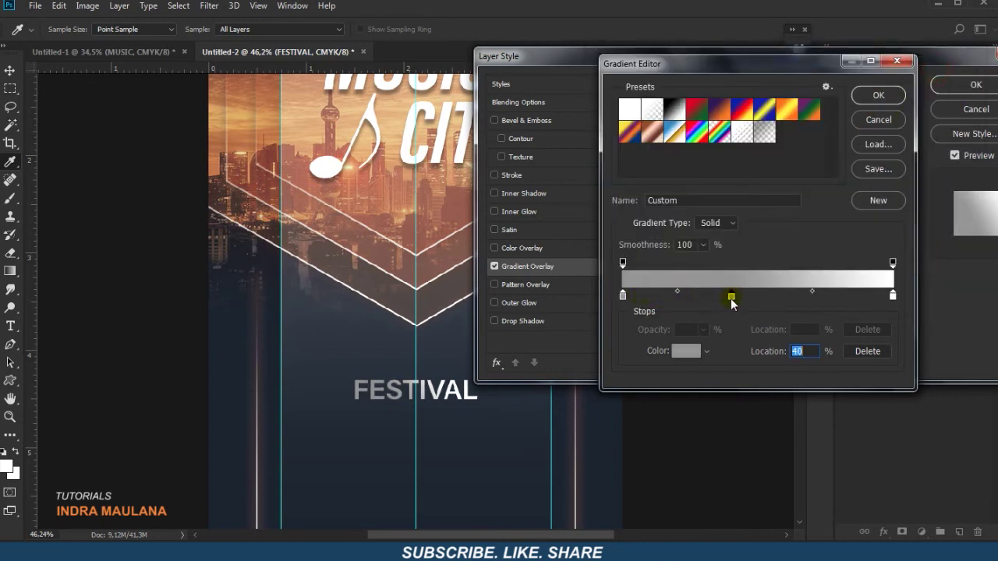
left_click(882, 296)
mouse_move(882, 296)
left_mouse_down()
mouse_move(676, 296)
mouse_move(764, 302)
left_mouse_up()
left_click(678, 298)
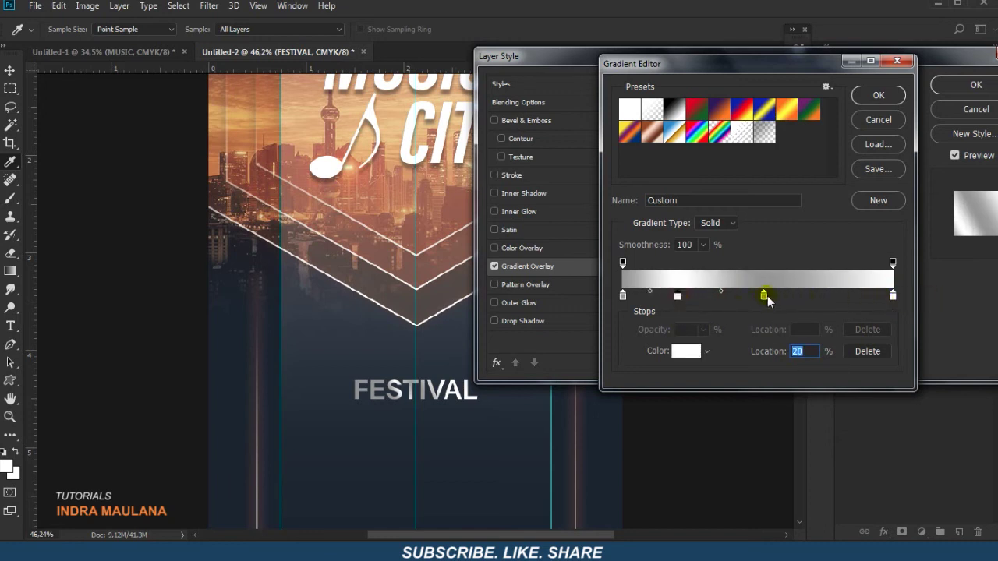
left_click_drag(768, 300, 865, 297)
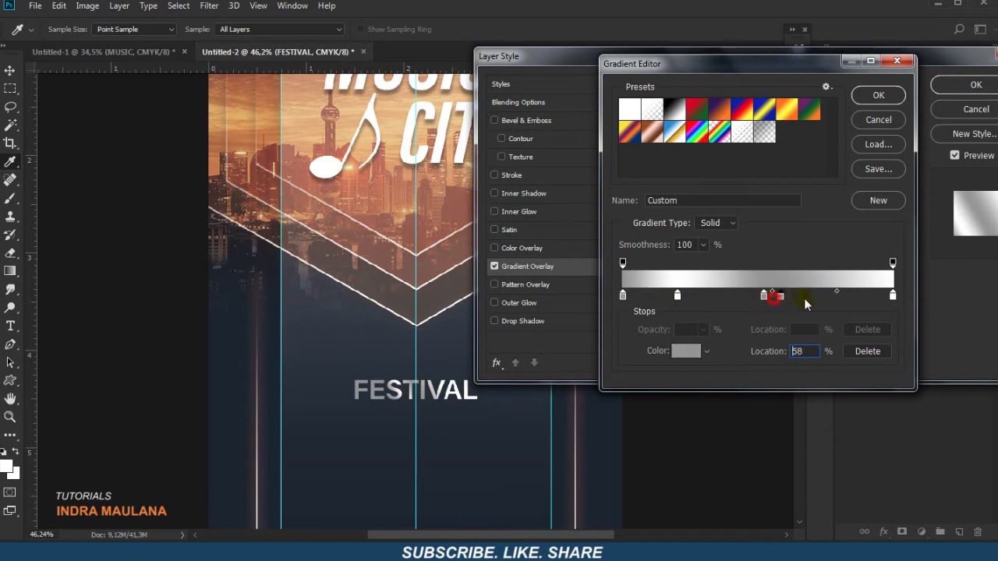
left_click(893, 298)
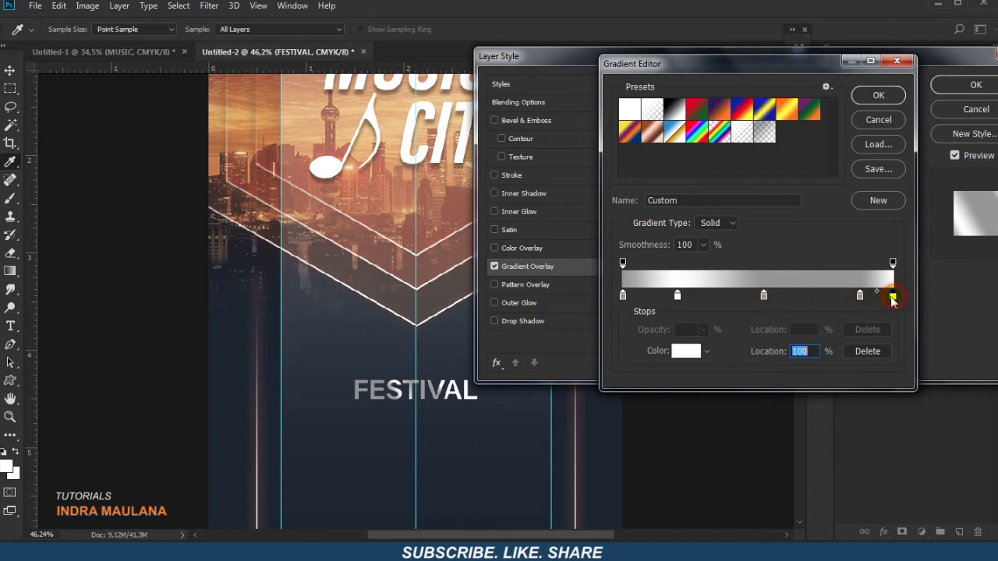
left_click_drag(892, 297, 746, 296)
left_click(809, 297)
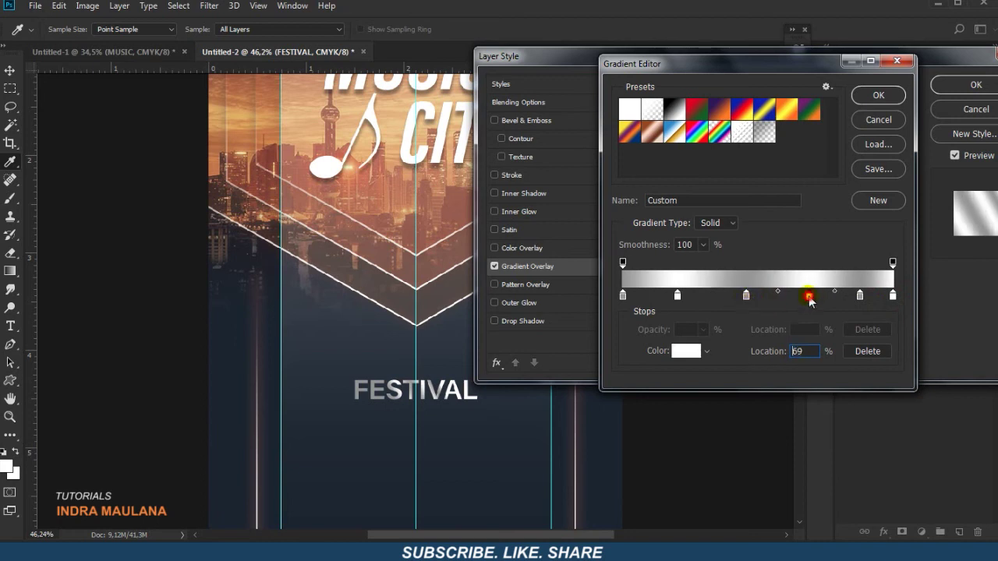
left_click(879, 95)
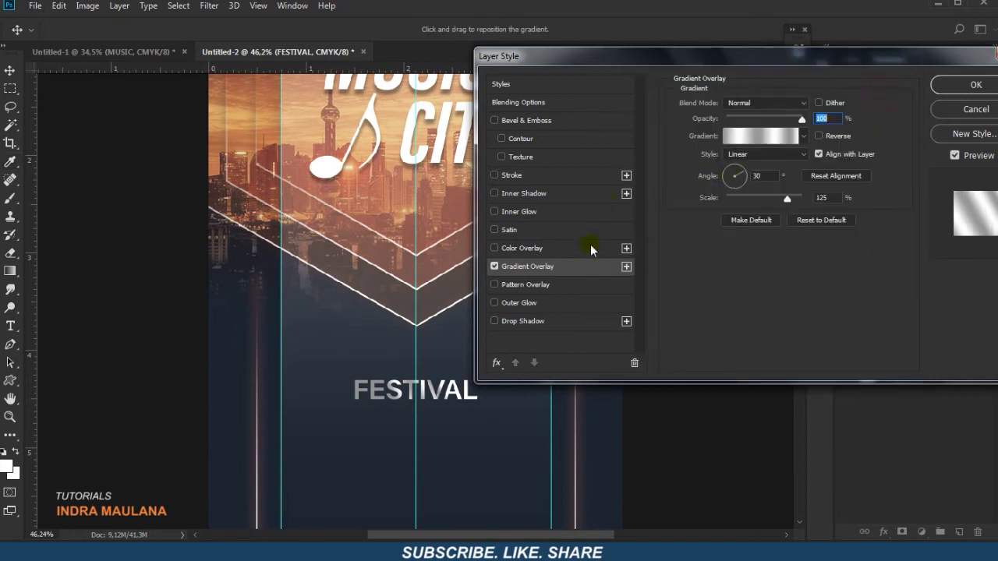
- Give FESTIVAL a drop shadow and a 6 px outer glow, then nudge it slightly right
left_click(503, 324)
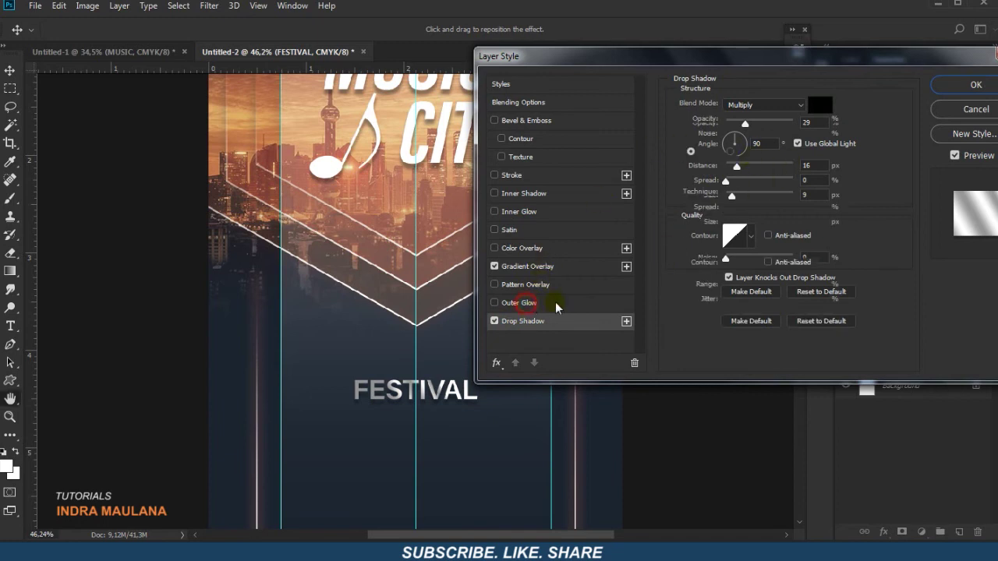
left_click(516, 302)
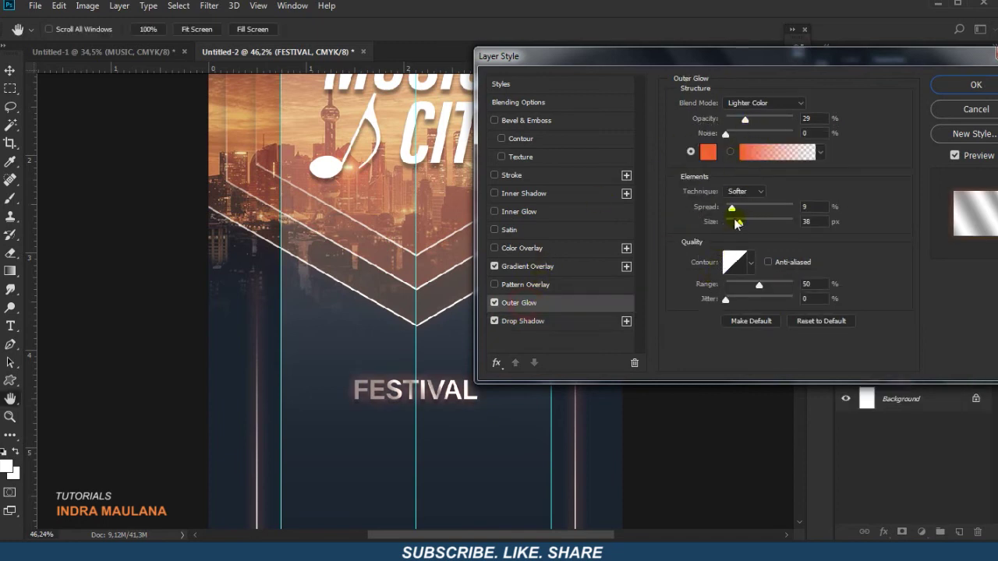
left_click_drag(740, 225, 729, 225)
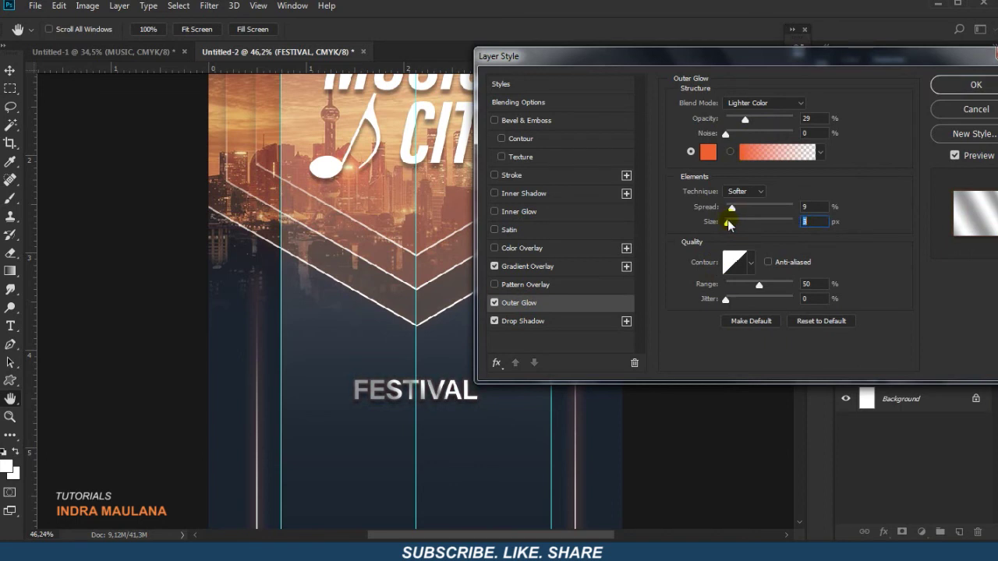
left_click(975, 84)
left_click_drag(435, 399, 443, 399)
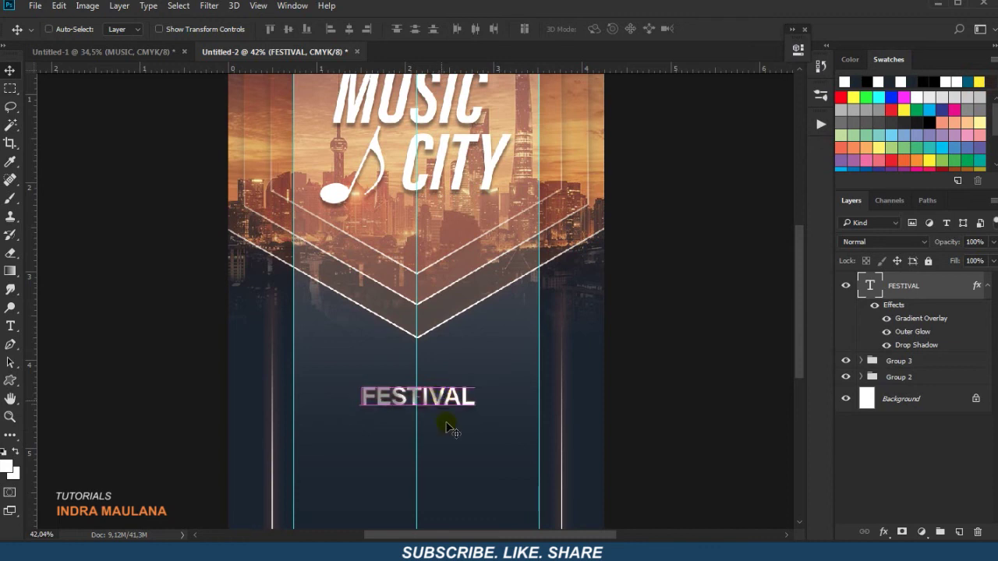
- Change the YOUR TEXT HERE : subtitle font style from Semibold to Light
scroll(446, 400, "down", 2)
scroll(442, 381, "up", 2)
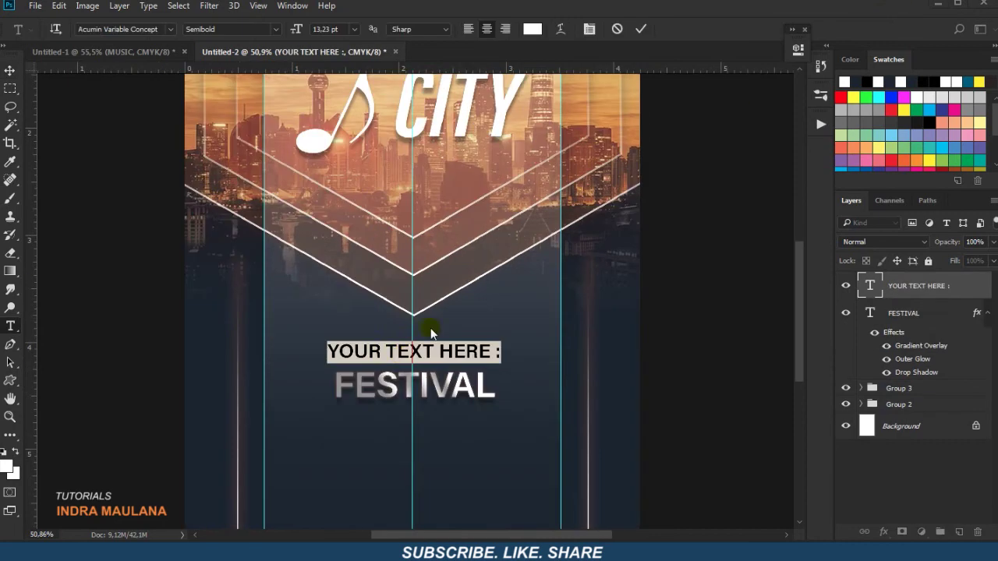
left_click(275, 28)
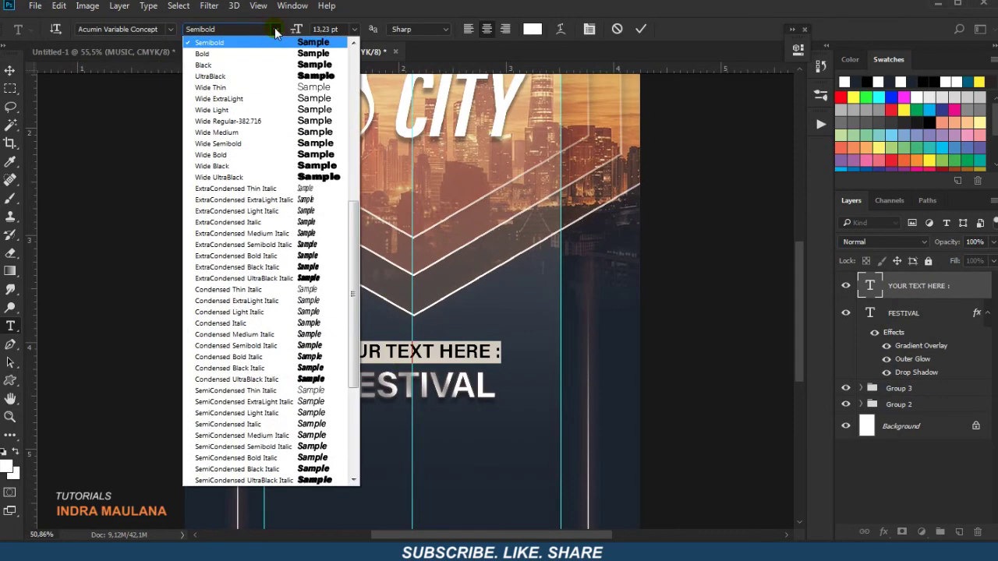
scroll(251, 83, "up", 2)
left_click(251, 82)
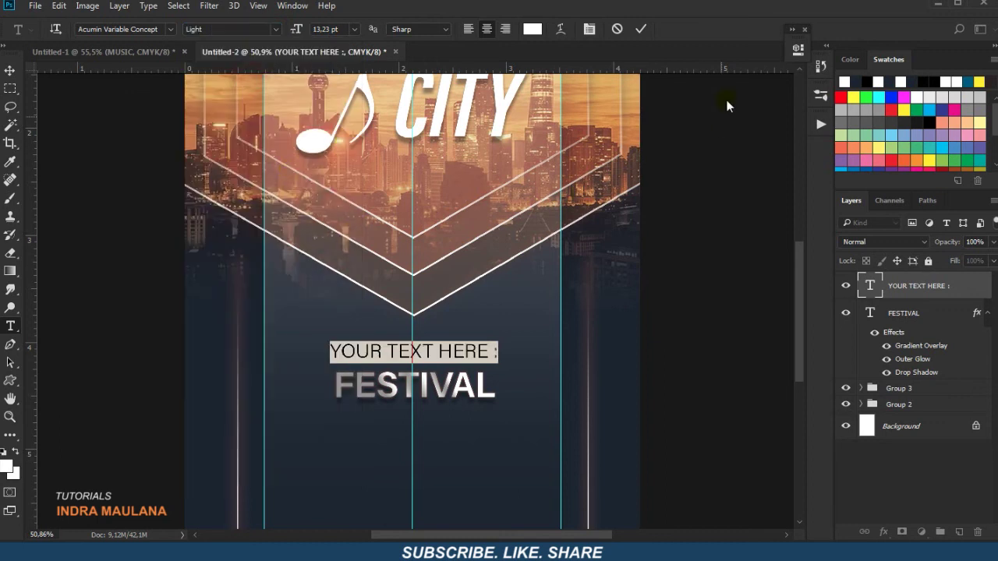
left_click(638, 32)
- Scale the subtitle down around its centre and nudge it left
key("ctrl+t")
left_click_drag(499, 343, 463, 352)
key("Return")
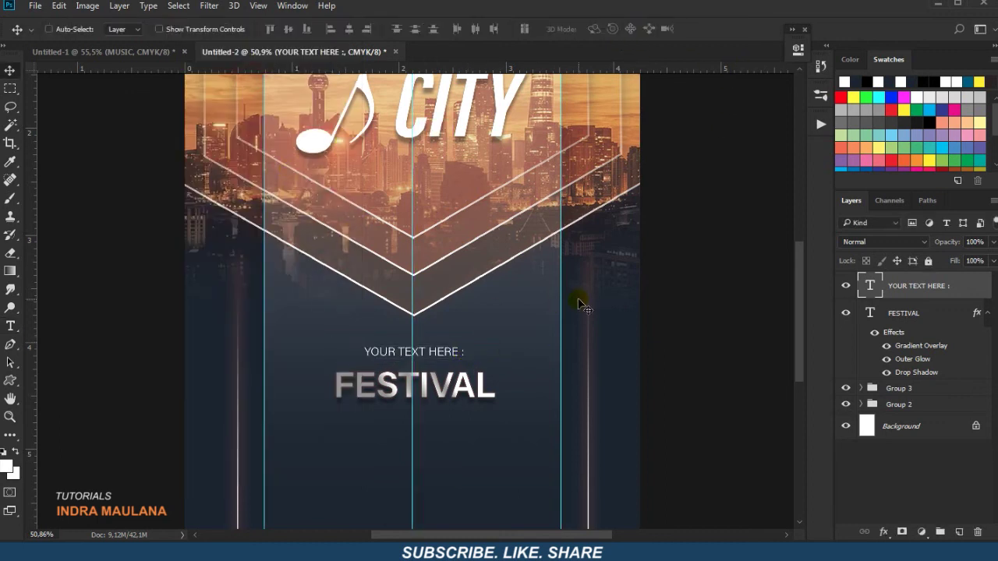
key("Left")
key("Left")
- Nudge the subtitle up and switch its font style to Regular
key("Up")
key("Up")
key("Up")
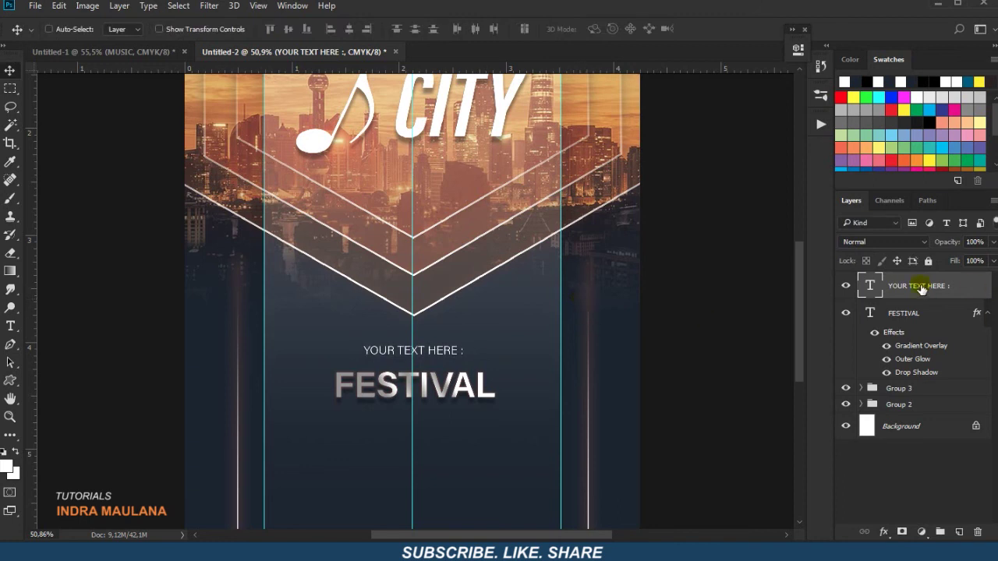
double_click(870, 285)
left_click(276, 29)
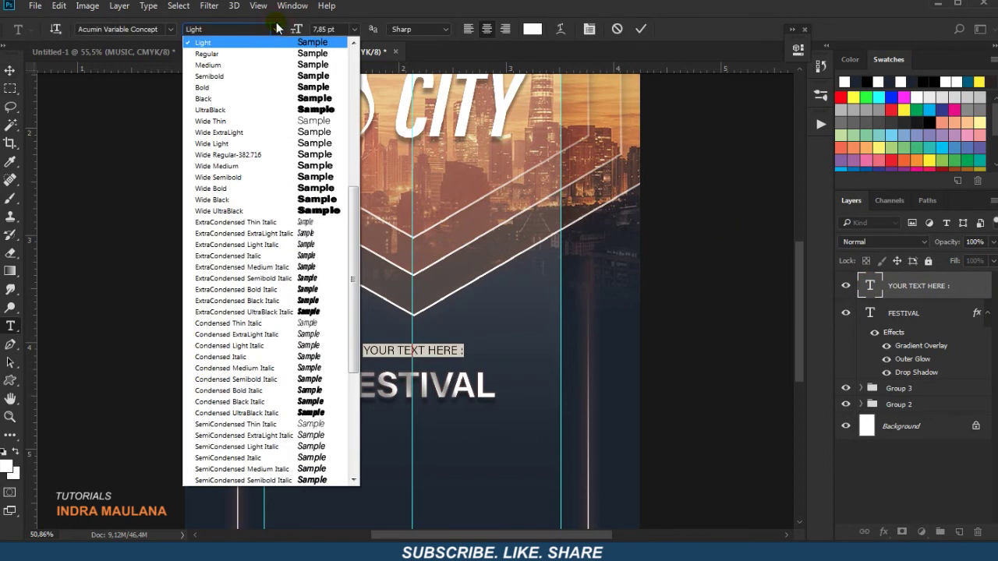
left_click(260, 53)
left_click(640, 29)
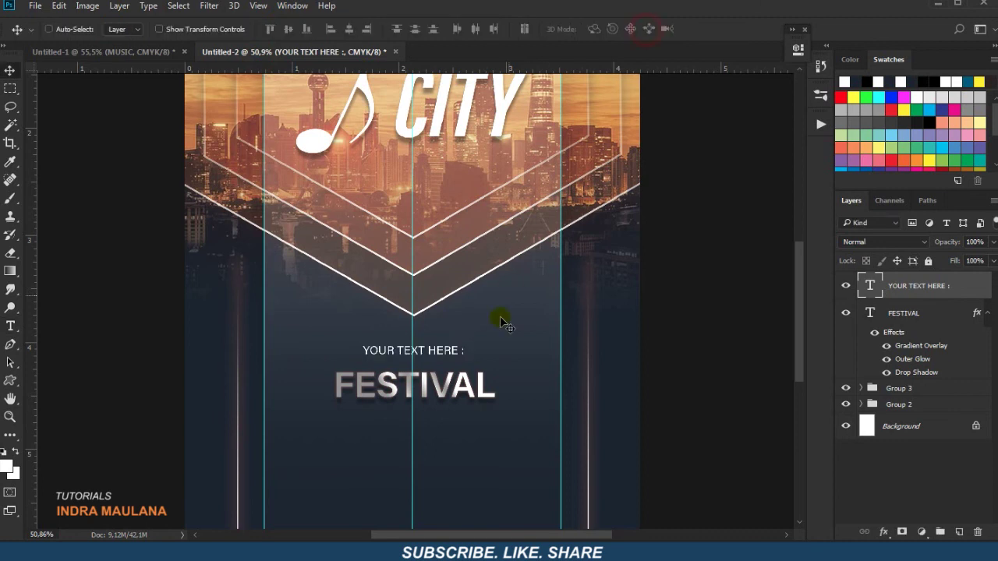
- Duplicate the subtitle below FESTIVAL and retype it as 'MUSIC NAME 1 & MUSIC NAME 2'
key("ctrl+j")
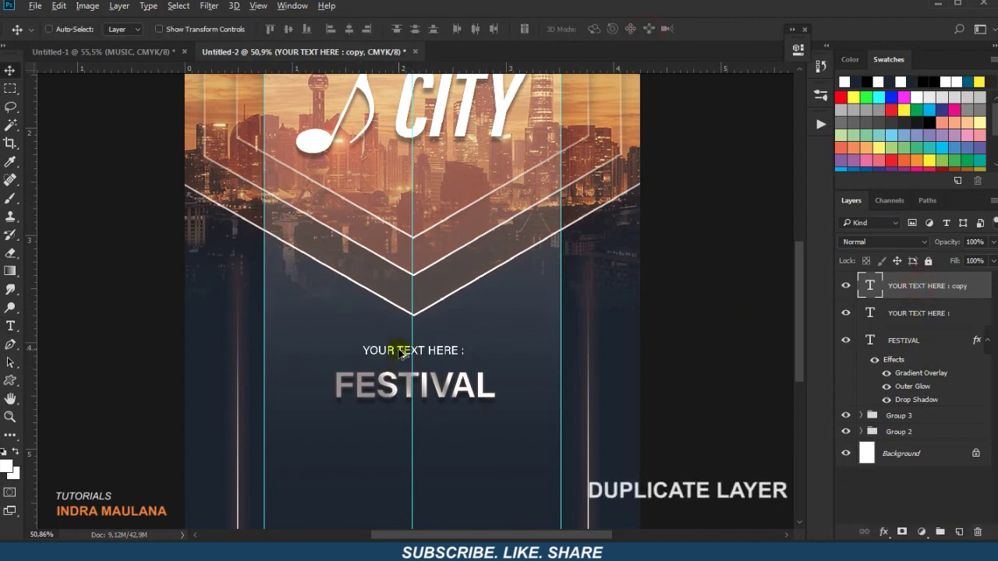
mouse_move(439, 350)
left_mouse_down()
mouse_move(450, 433)
mouse_move(452, 422)
mouse_move(314, 425)
left_mouse_up()
key("t")
type("MUSIC NAME 1 & MUSIC NAME 2")
key("ctrl+Return")
- Enlarge the lineup line around its centre and nudge it down slightly
key("v")
key("ctrl+t")
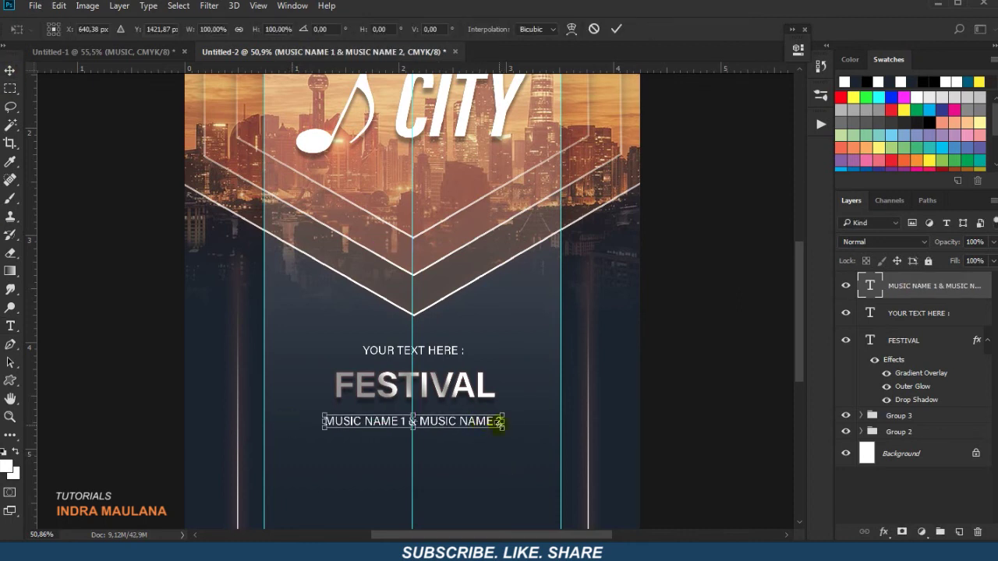
left_click_drag(504, 430, 530, 434)
key("Return")
key("Down")
key("Down")
key("Down")
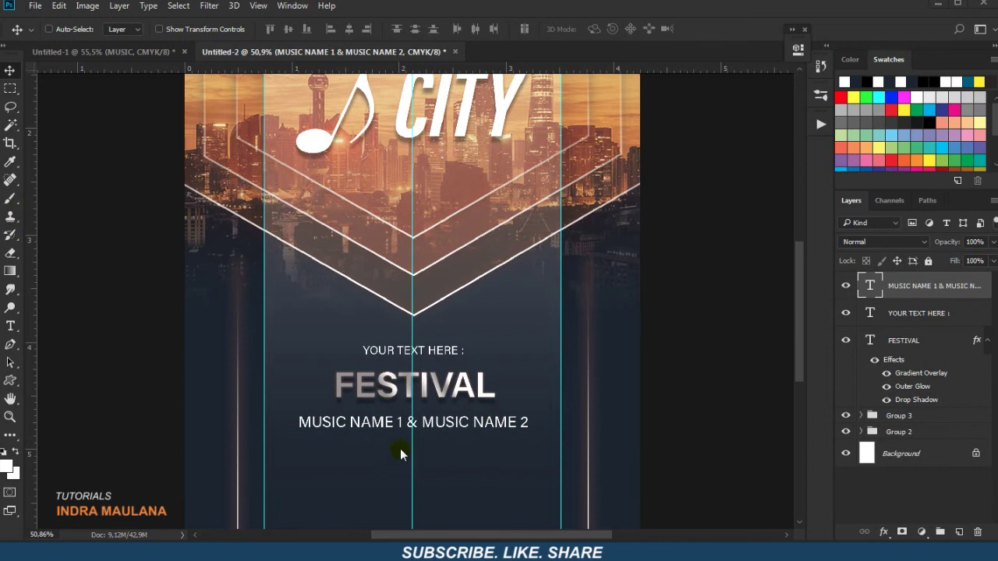
- Draw a Lorem ipsum paragraph box below the lineup and set its font size to 6 pt
scroll(400, 455, "up", 1)
left_click(10, 326)
left_click_drag(413, 308, 600, 343)
left_click_drag(297, 28, 261, 34)
left_click(640, 29)
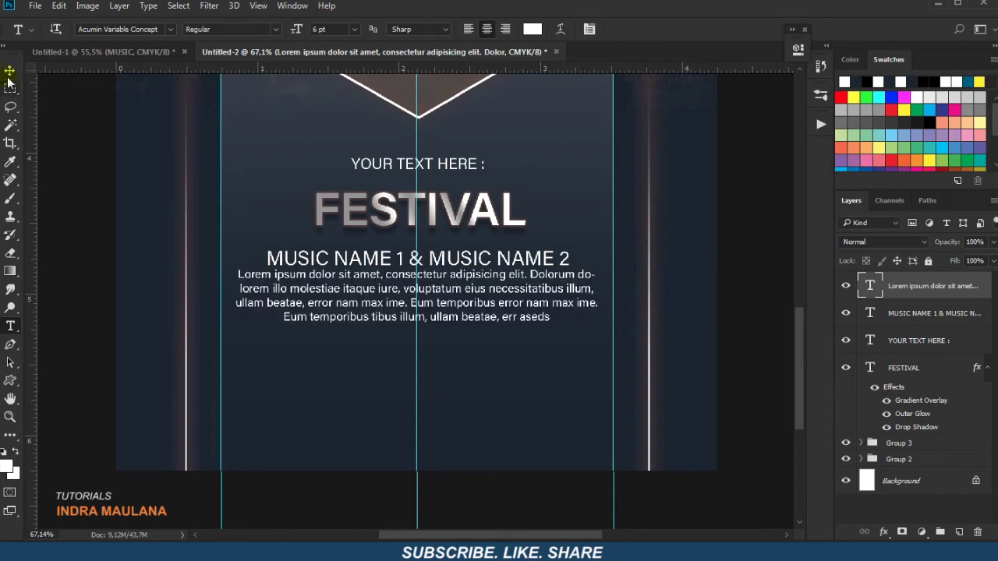
left_click(9, 70)
scroll(564, 356, "down", 2)
scroll(544, 375, "down", 1)
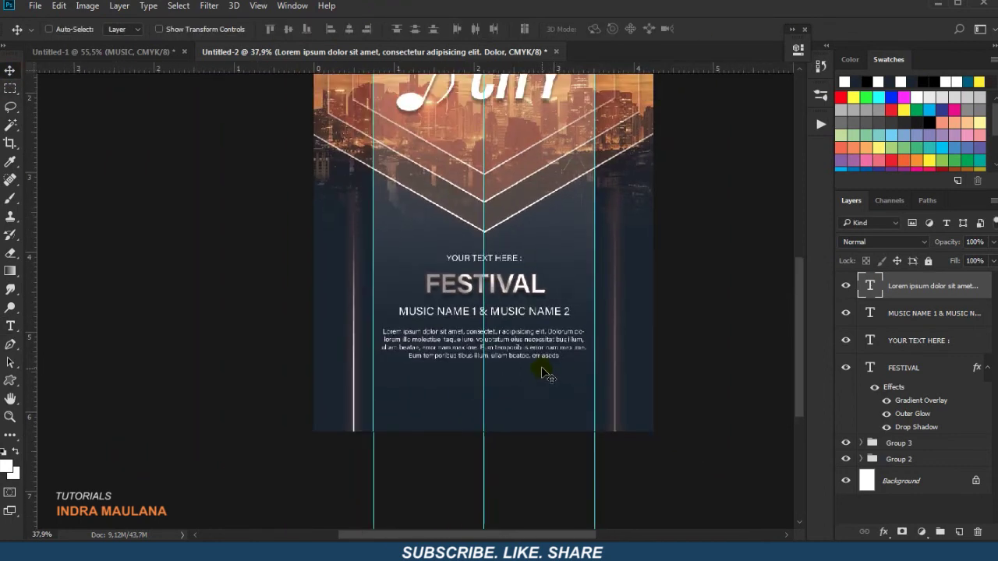
scroll(543, 374, "up", 1)
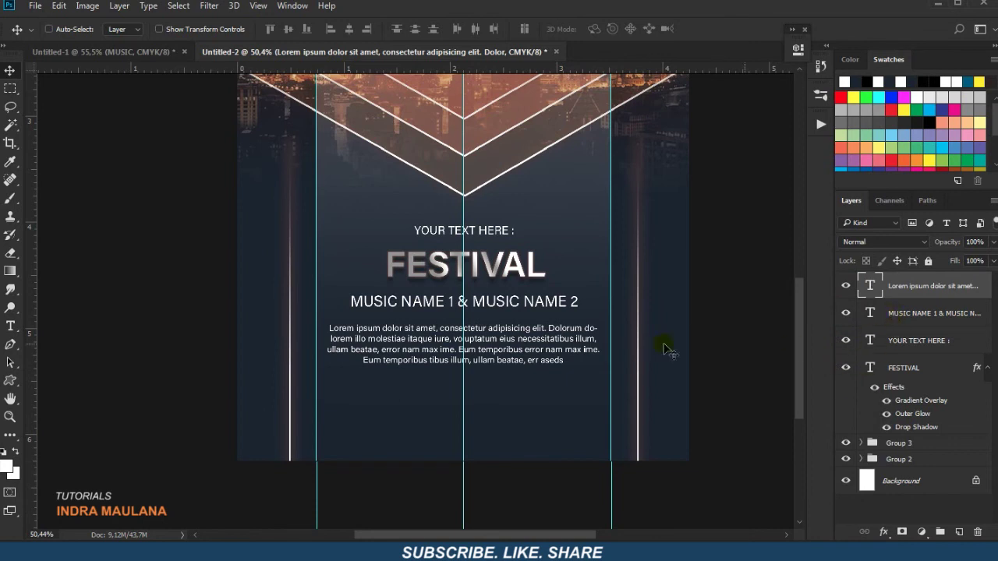
scroll(575, 360, "up", 1)
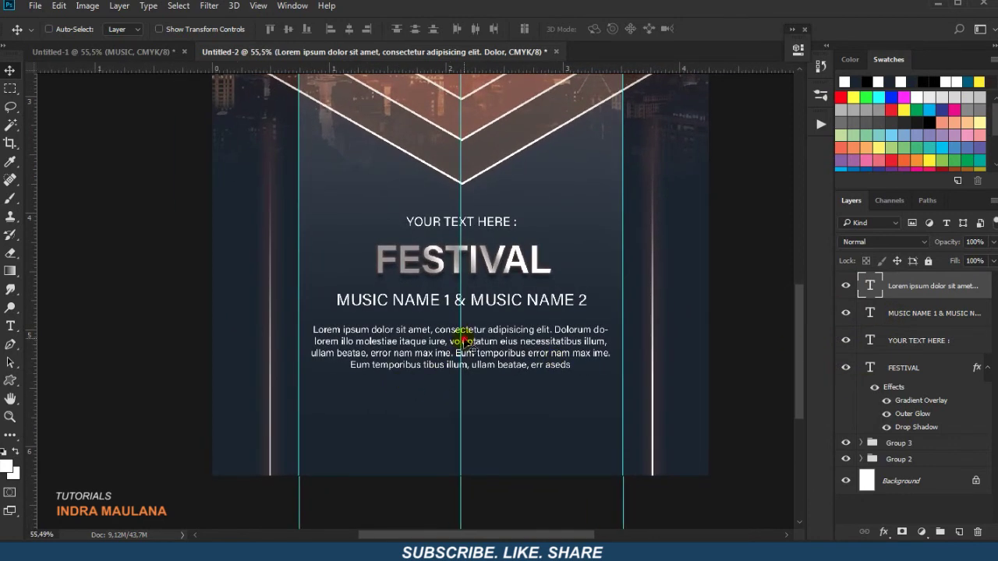
left_click(10, 326)
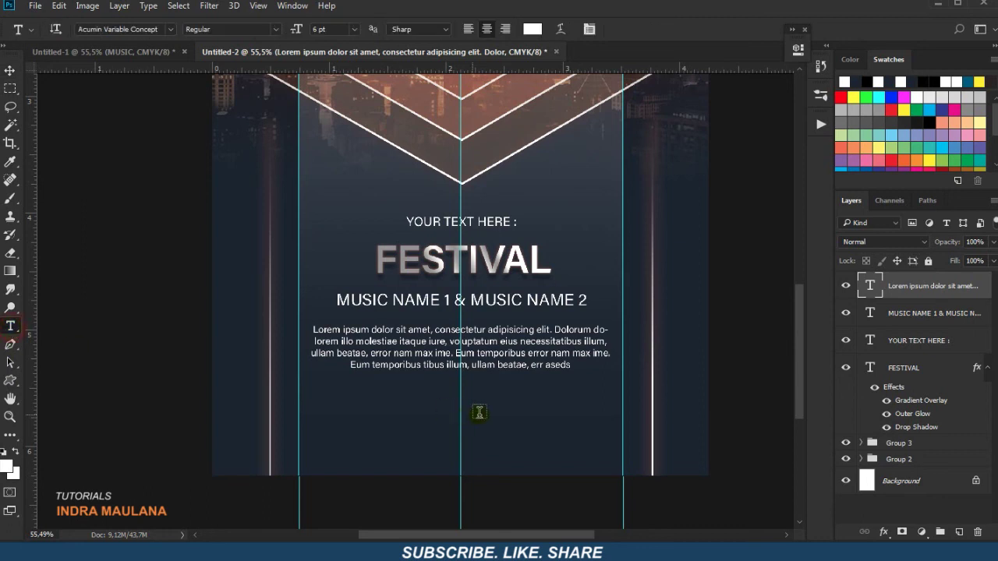
left_click(460, 421)
type("WWW.WEBSITENAME.COM")
key("ctrl+Return")
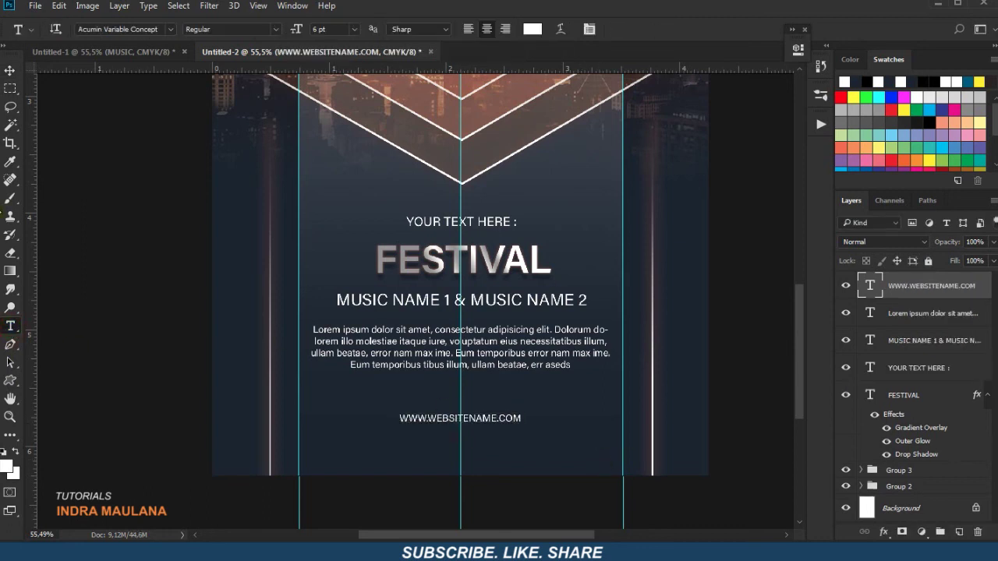
left_click(10, 70)
left_click_drag(476, 423, 550, 468)
key("ctrl+t")
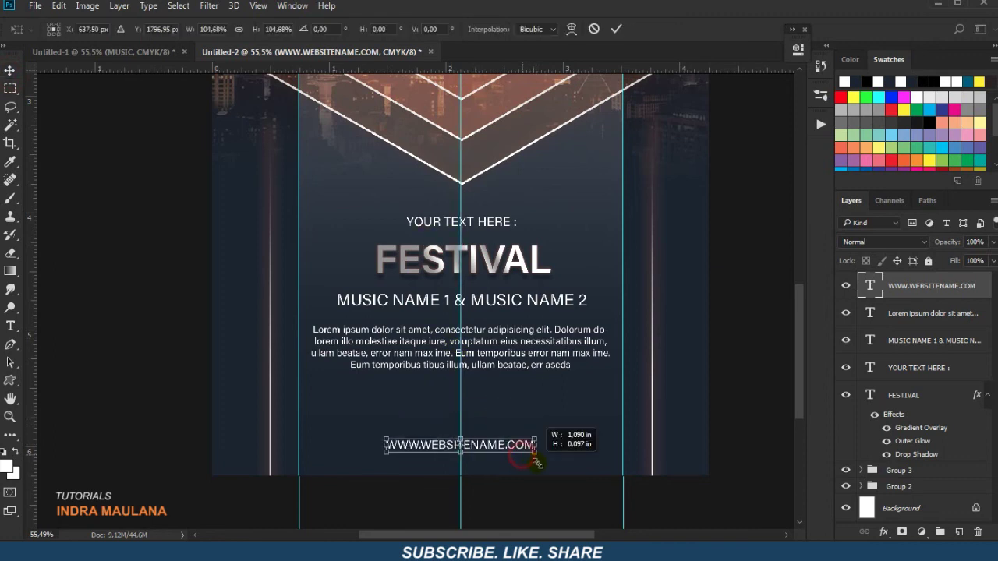
key("Return")
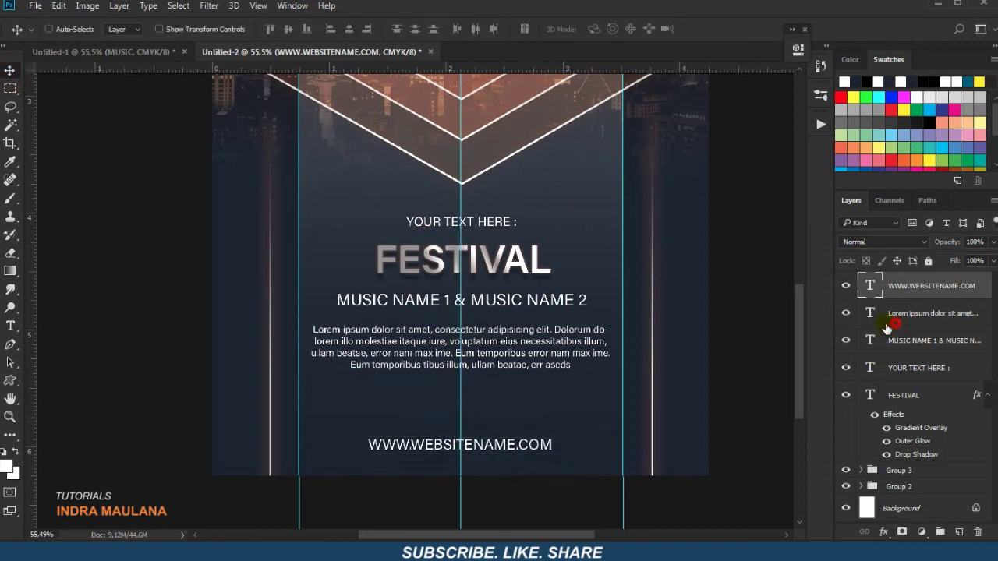
- Move the Lorem ipsum paragraph slightly lower, fit the poster on screen and hide guides
left_click(886, 328)
left_click_drag(535, 346, 538, 368)
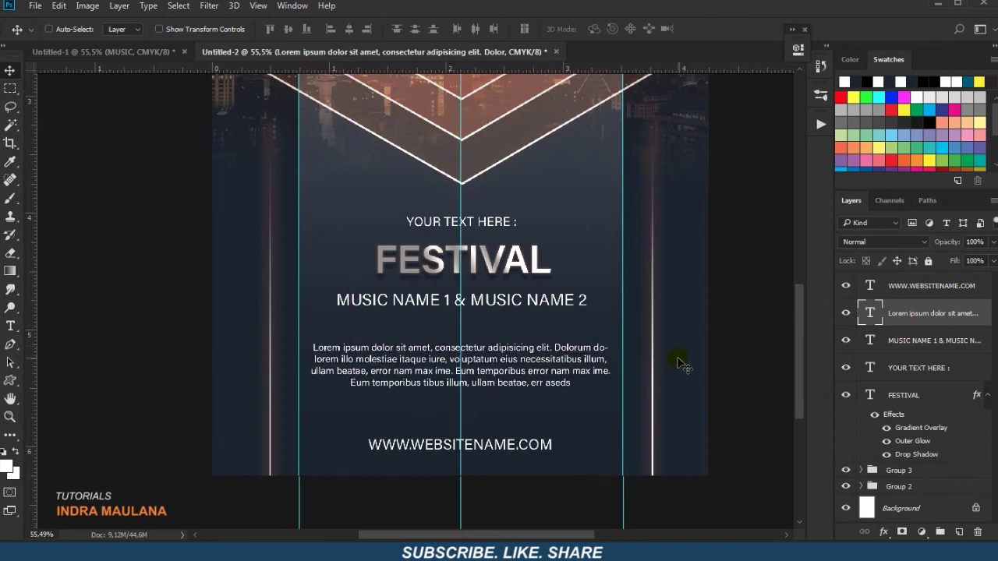
key("ctrl+0")
key("ctrl+semicolon")
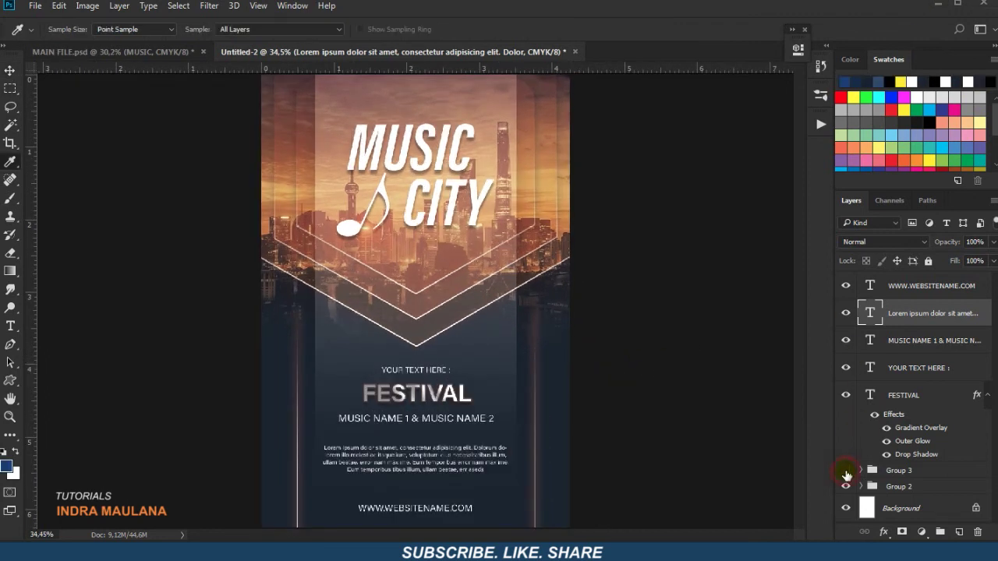
- Fill the MUSIC text layer in Group 3 with a dark colour sampled from the poster
left_click(846, 471)
left_click(858, 472)
scroll(878, 493, "down", 3)
scroll(889, 452, "down", 2)
left_click(904, 439)
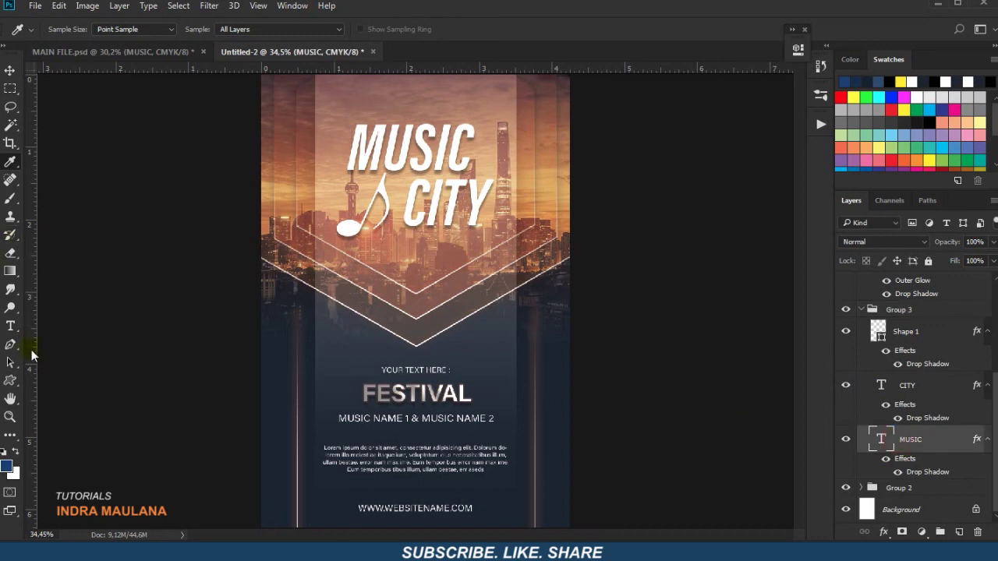
left_click(278, 466)
key("alt+BackSpace")
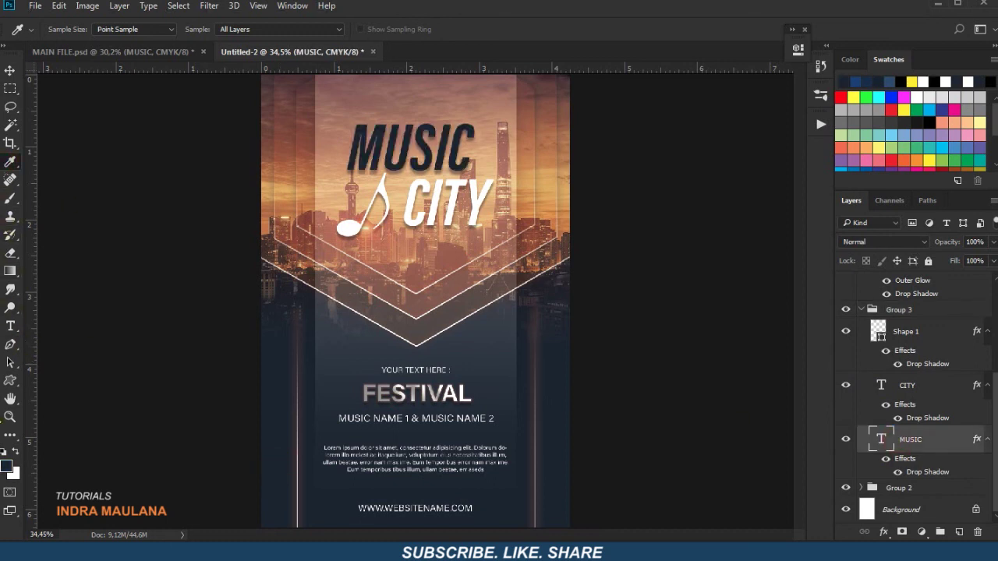
- Fine-tune the foreground colour to a dark navy shade, then select the CITY layer
left_click(8, 466)
left_click(710, 213)
left_click(946, 77)
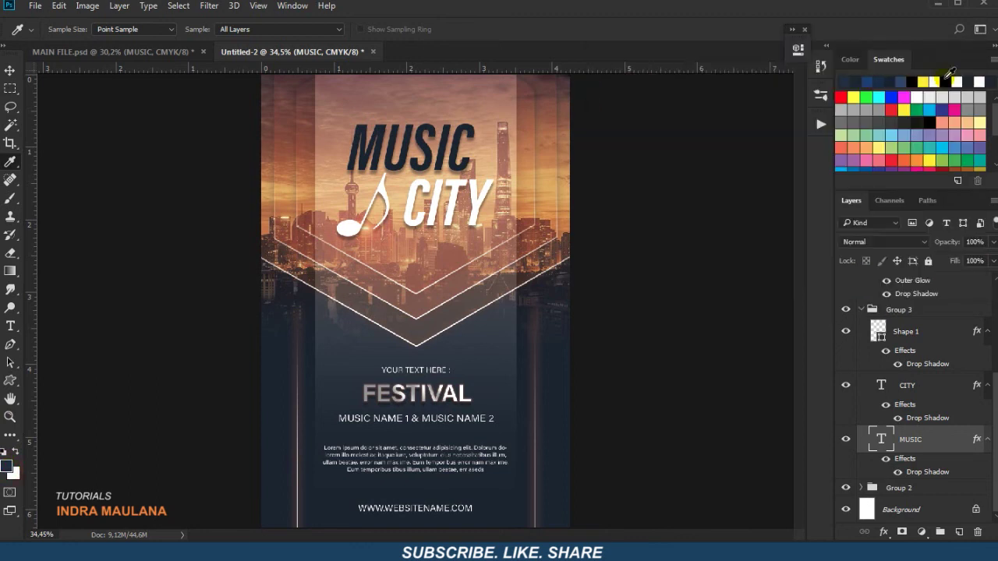
scroll(543, 297, "down", 2)
scroll(542, 297, "up", 1)
left_click(881, 384)
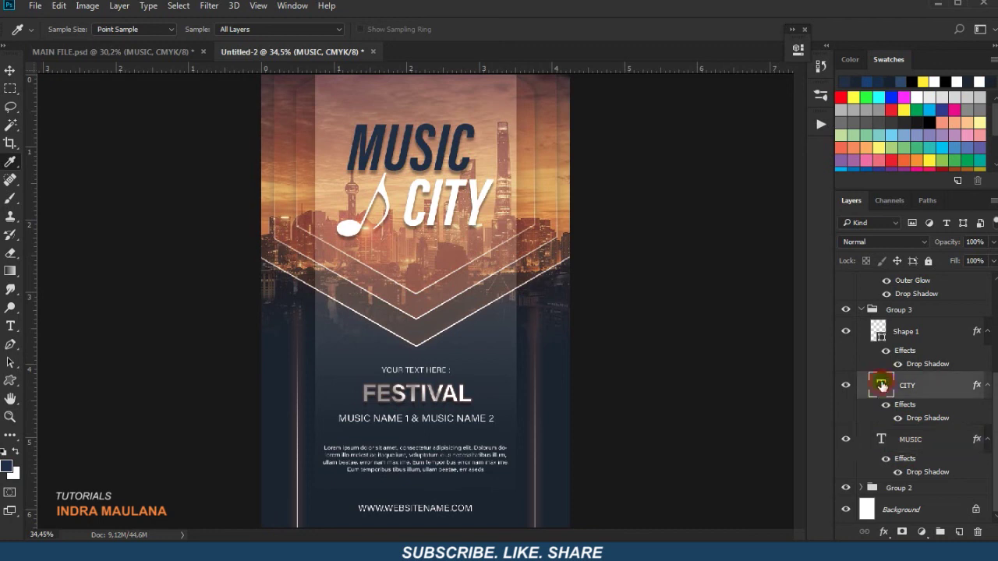
scroll(462, 390, "down", 1)
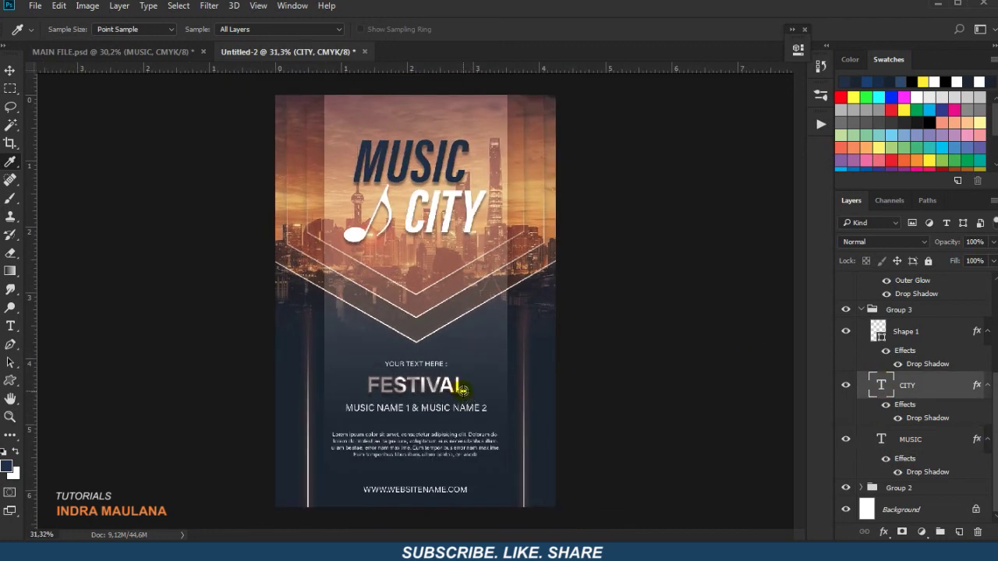
left_click(10, 70)
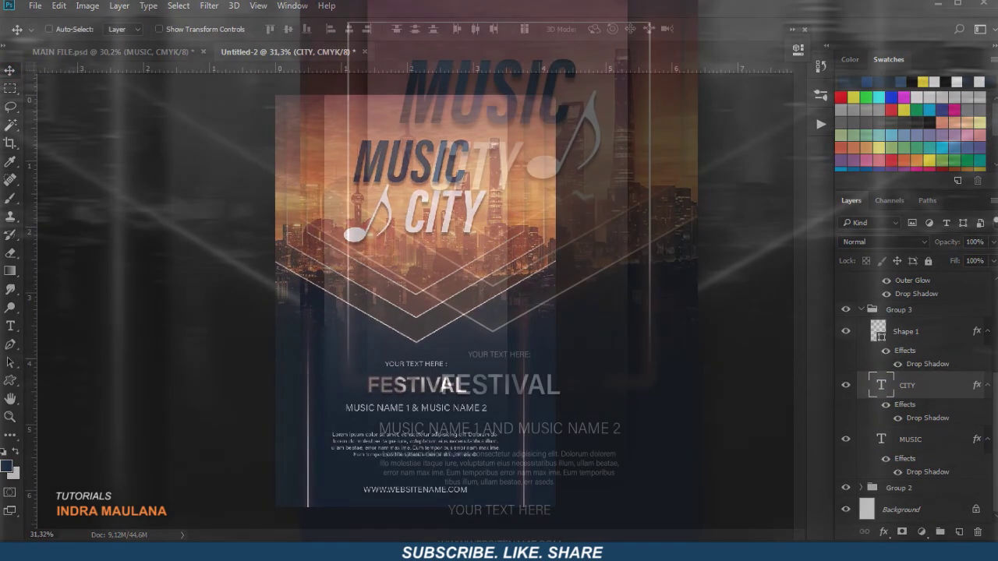